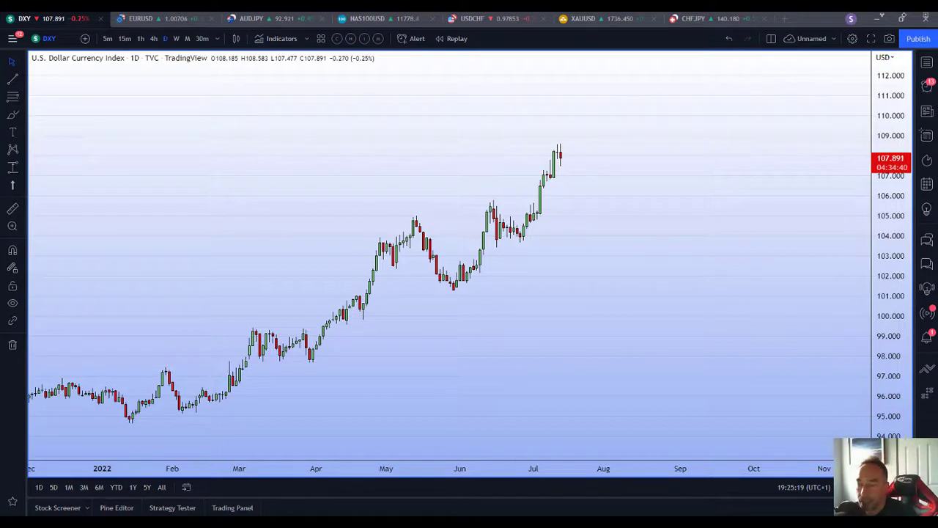
# - Check the DXY weekly history, then return to daily candles with an auto-fitted price scale
pyautogui.click(176, 40)
pyautogui.moveTo(883, 184); pyautogui.dragTo(843, 294)
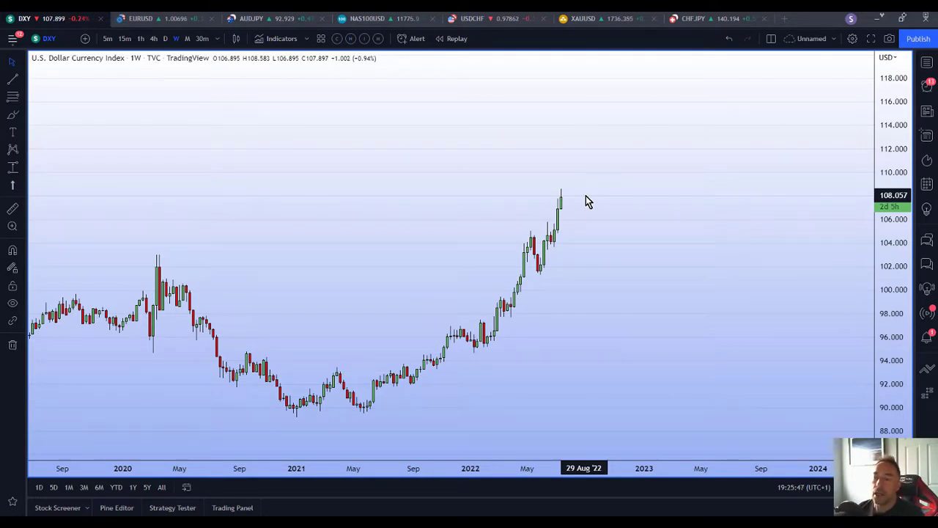
pyautogui.click(167, 39)
pyautogui.moveTo(896, 331); pyautogui.dragTo(886, 141)
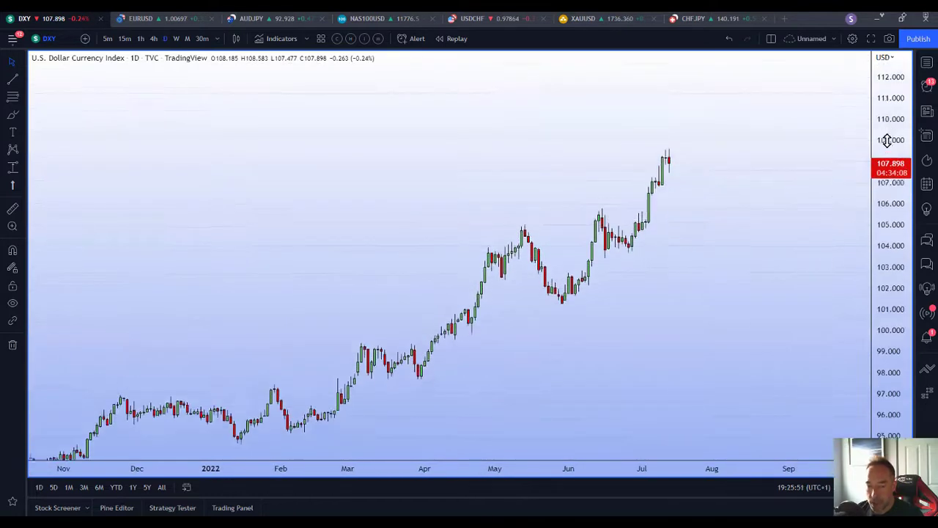
pyautogui.doubleClick(887, 140)
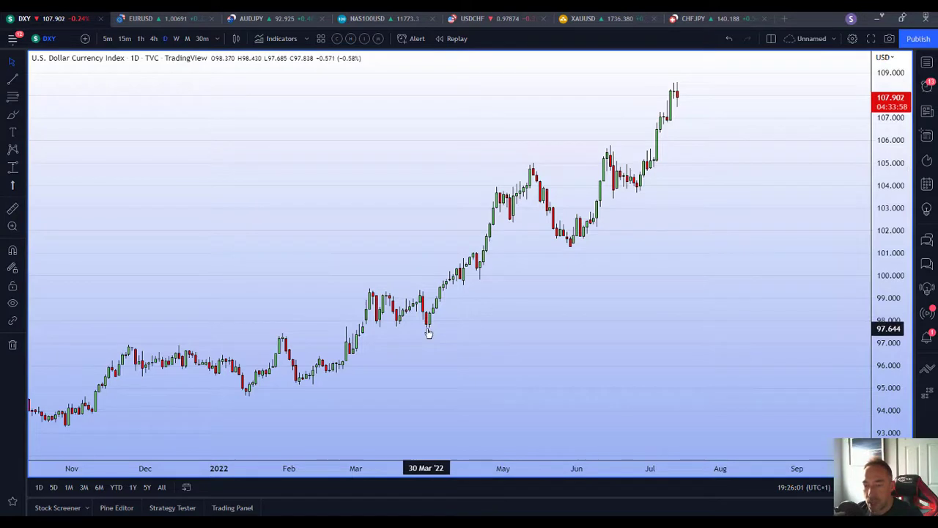
# - Draw a Fib Retracement from the 30 Mar 97.687 low to the 105.002 high, refining the lower anchor
pyautogui.click(26, 99)
pyautogui.click(55, 99)
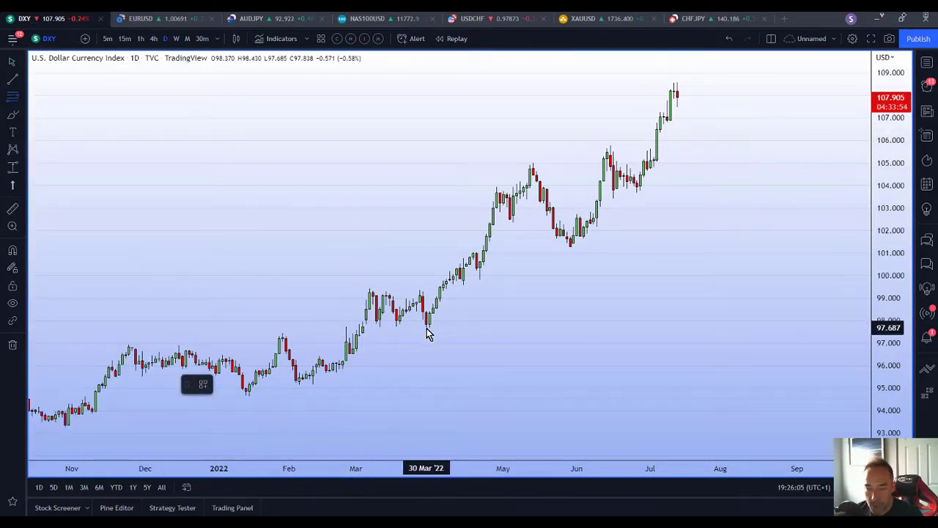
pyautogui.click(427, 328)
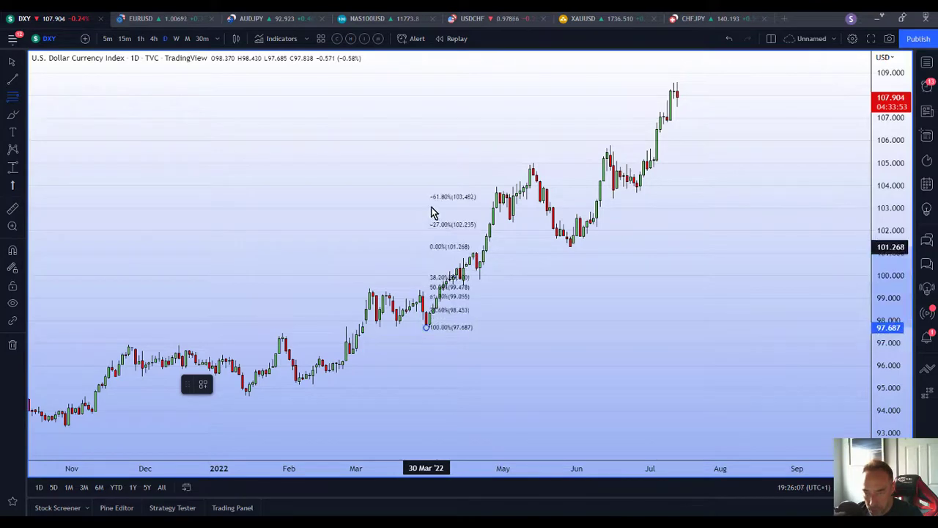
pyautogui.click(748, 167)
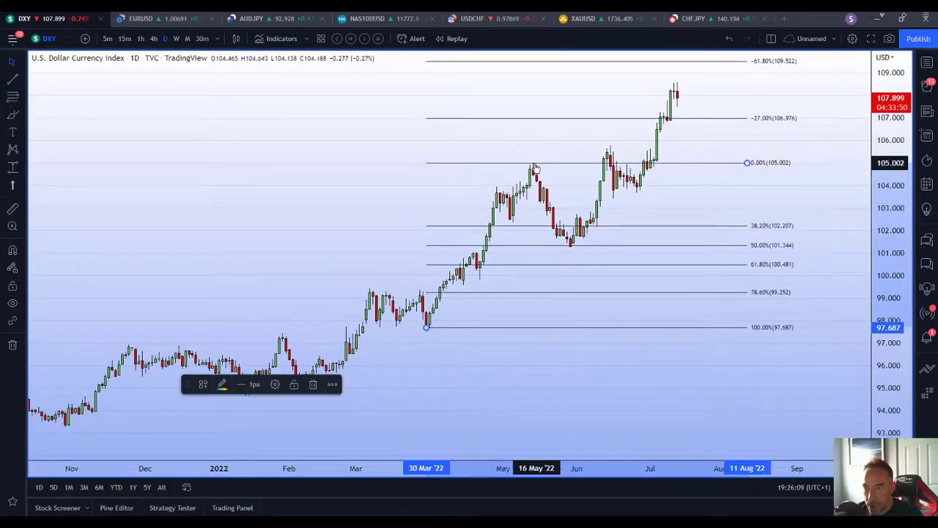
pyautogui.moveTo(557, 138); pyautogui.dragTo(528, 156)
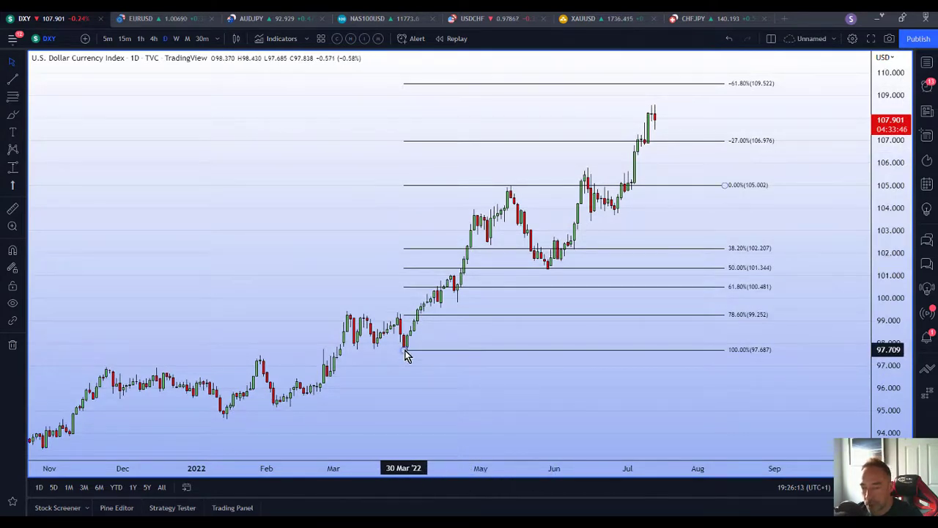
pyautogui.moveTo(403, 351); pyautogui.dragTo(396, 356)
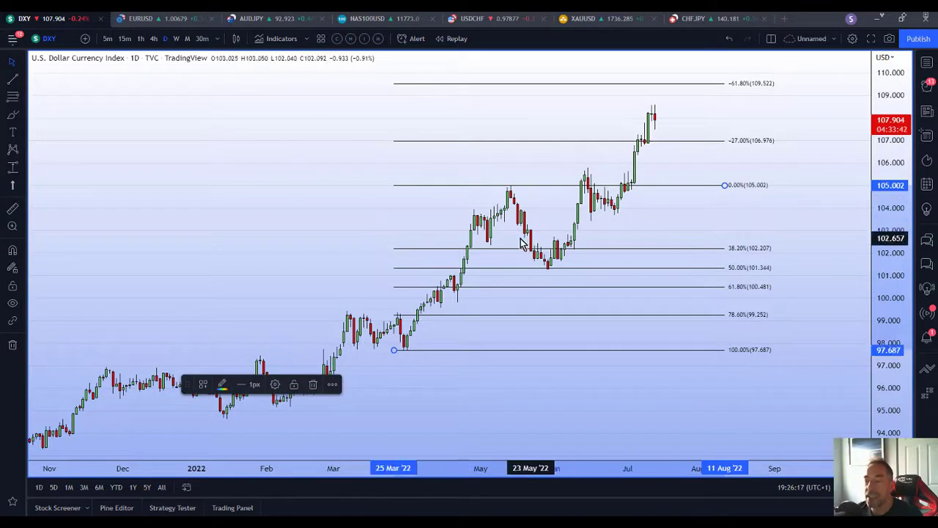
pyautogui.click(574, 280)
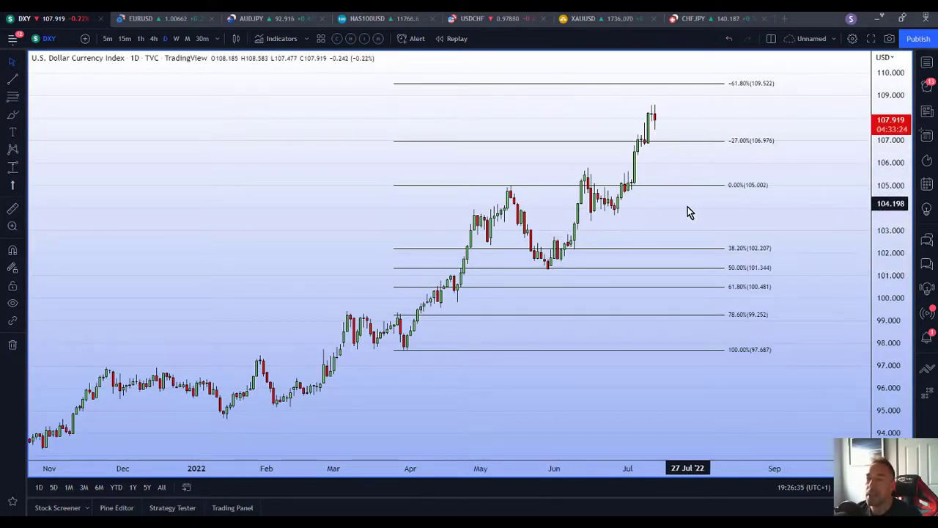
pyautogui.moveTo(688, 207); pyautogui.dragTo(684, 251)
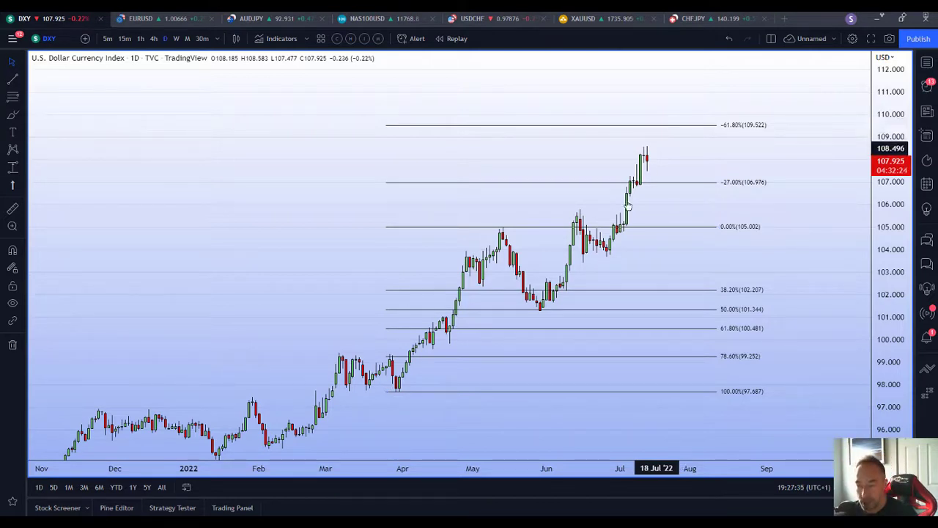
pyautogui.click(648, 185)
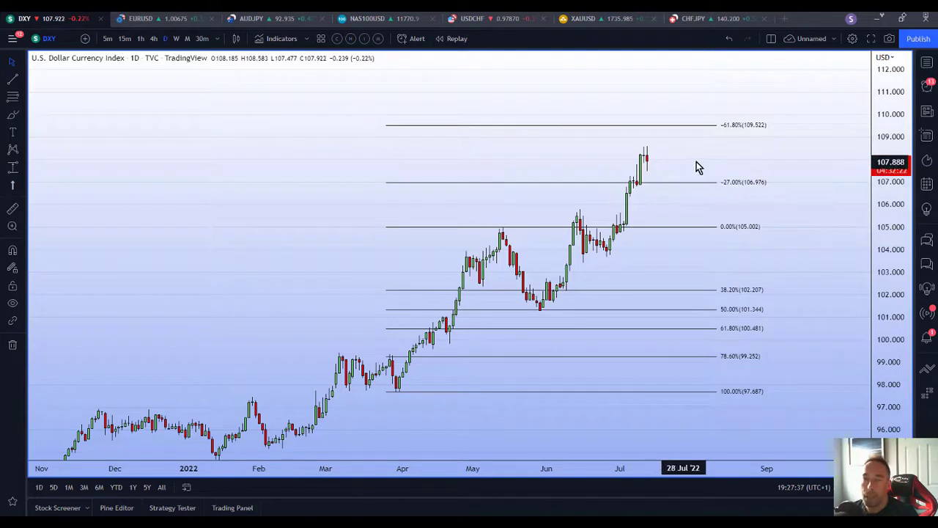
pyautogui.moveTo(695, 166); pyautogui.dragTo(662, 159)
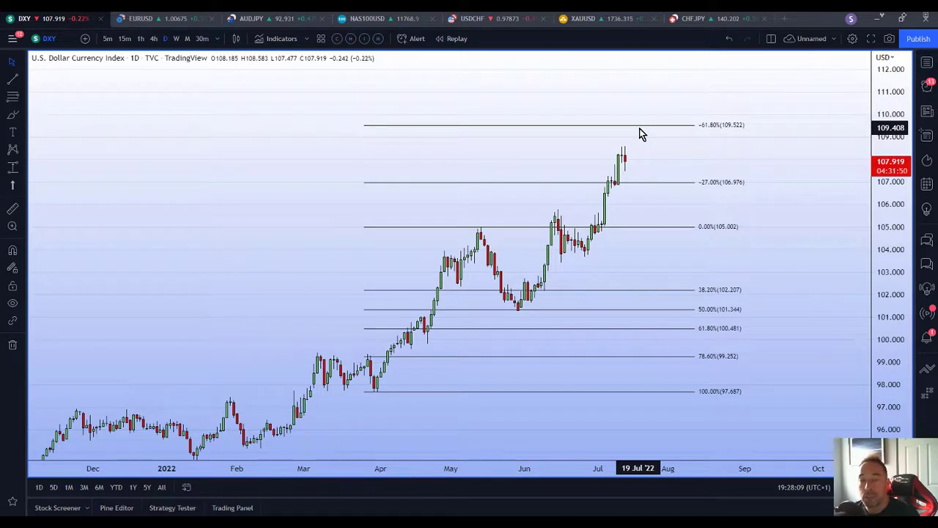
# - Open the EURUSD daily chart, hide the watchlist, and rescale the price axis to frame the descending channel
pyautogui.click(163, 20)
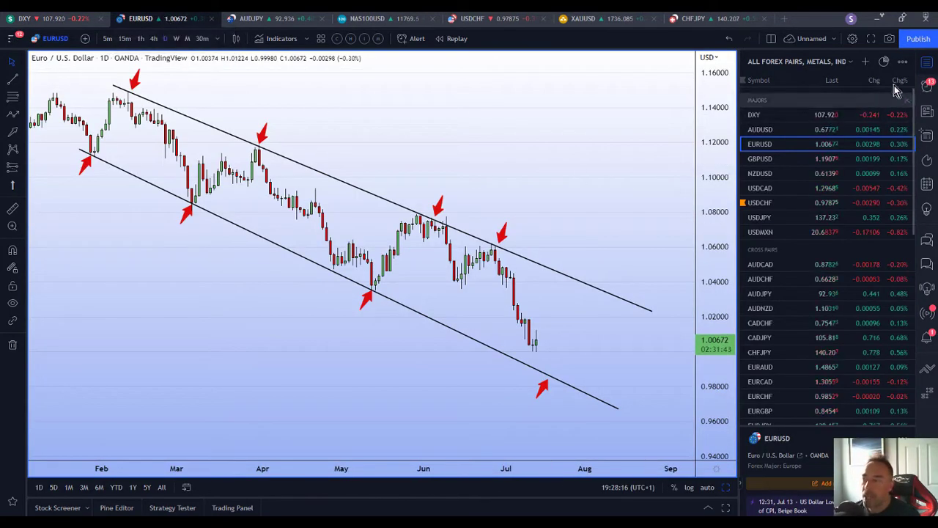
pyautogui.click(927, 62)
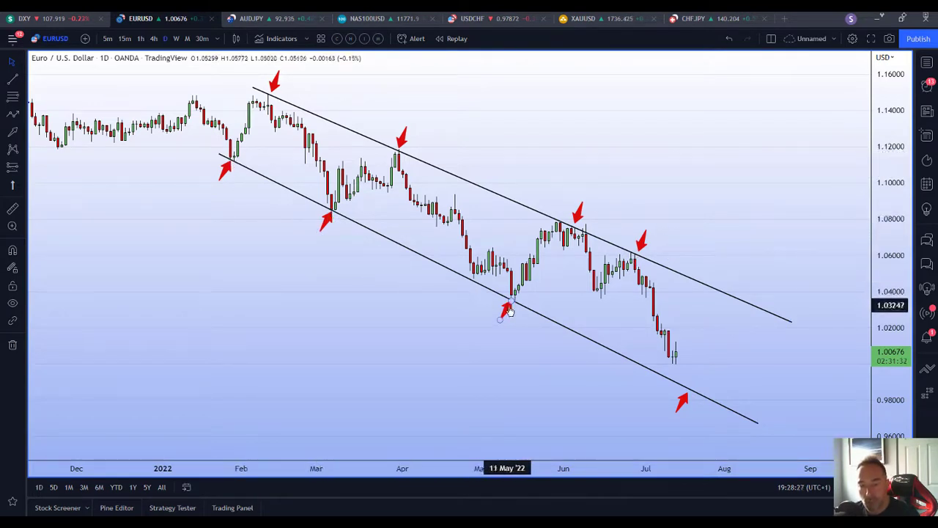
pyautogui.click(473, 284)
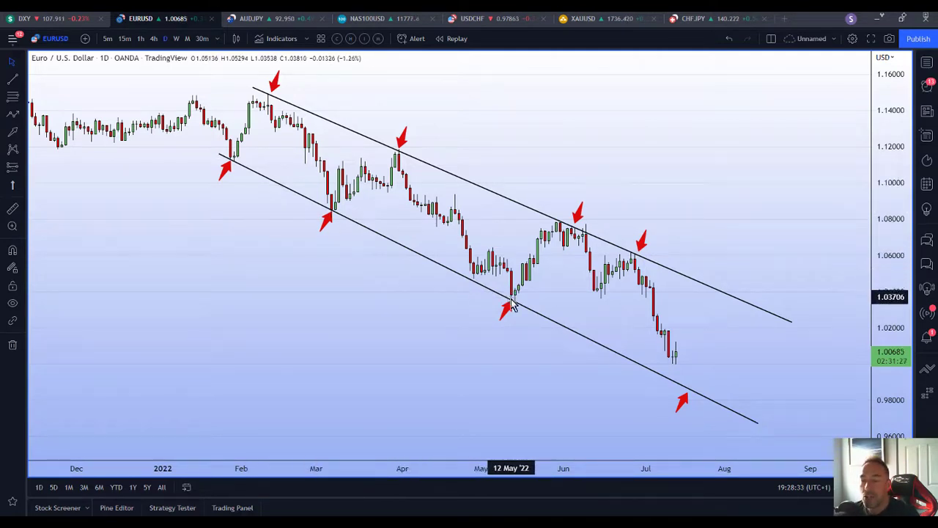
pyautogui.moveTo(889, 293); pyautogui.dragTo(781, 276)
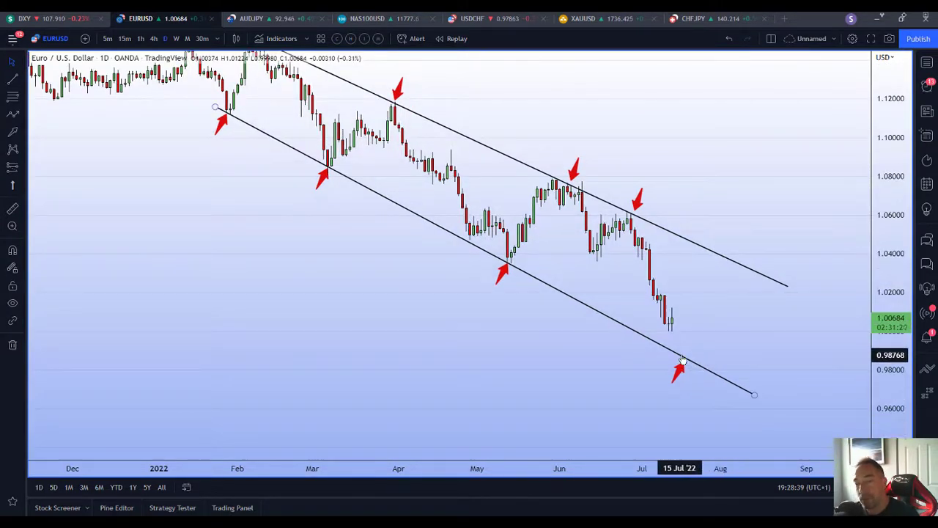
pyautogui.moveTo(806, 155); pyautogui.dragTo(802, 179)
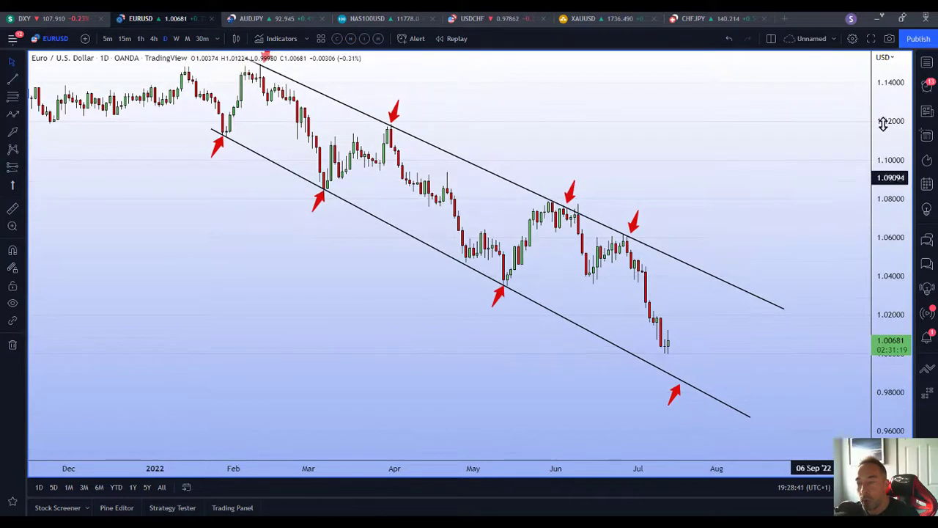
pyautogui.moveTo(883, 124); pyautogui.dragTo(813, 184)
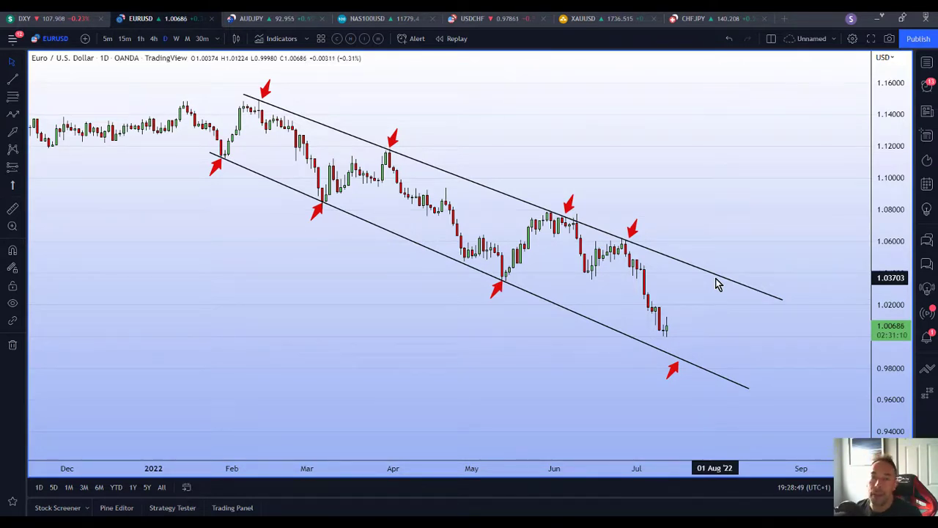
pyautogui.click(26, 121)
pyautogui.click(57, 212)
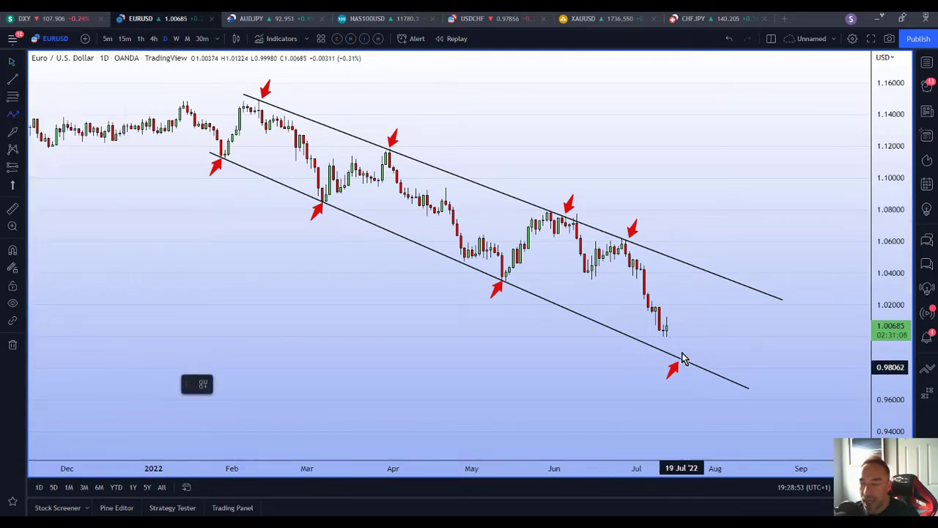
pyautogui.click(673, 325)
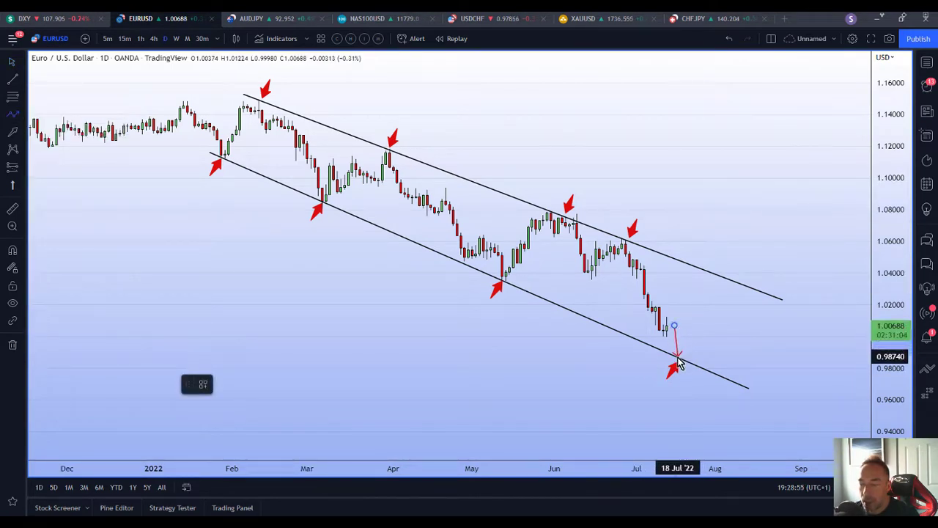
pyautogui.click(677, 357)
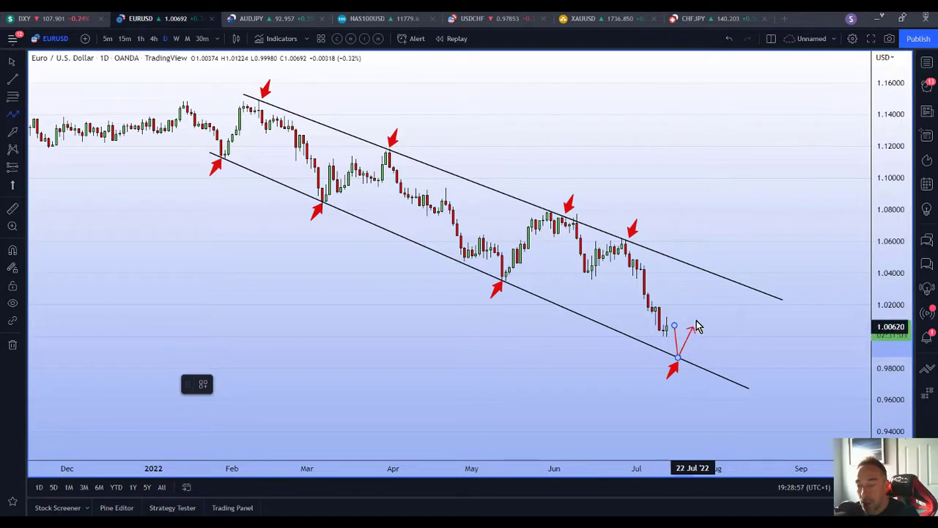
pyautogui.doubleClick(714, 281)
pyautogui.press('Escape')
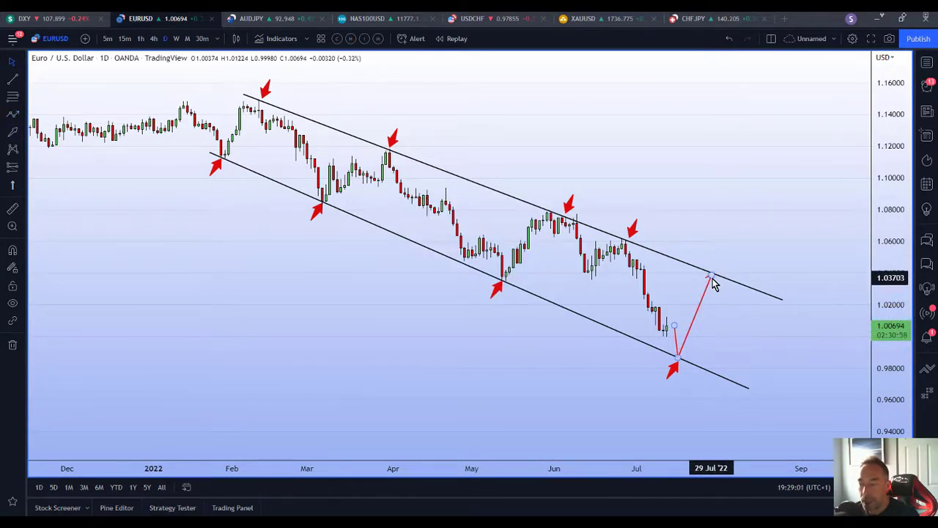
pyautogui.rightClick(714, 283)
pyautogui.click(737, 449)
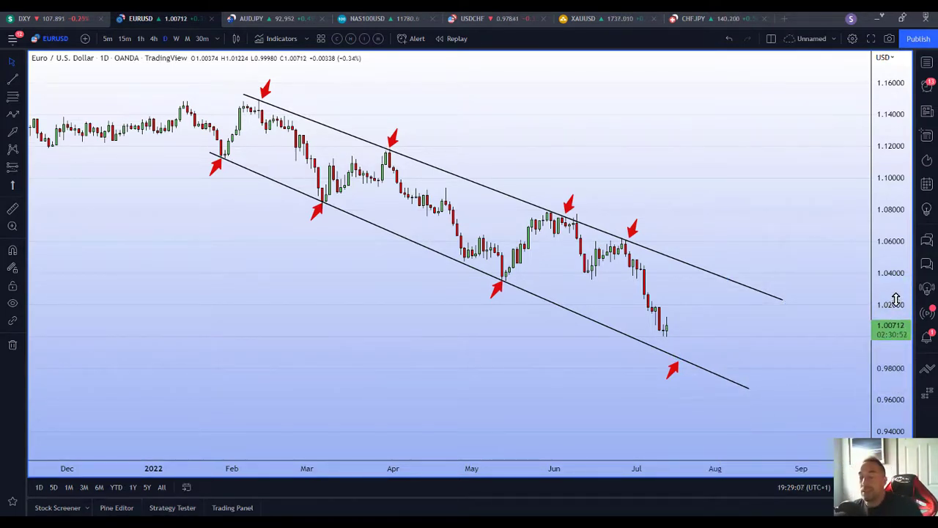
pyautogui.moveTo(894, 300); pyautogui.dragTo(895, 279)
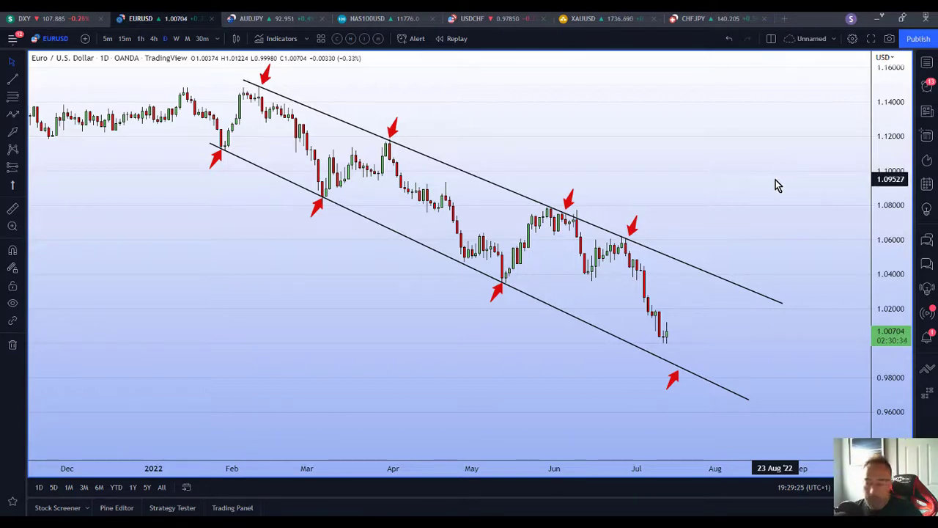
pyautogui.moveTo(891, 333); pyautogui.dragTo(887, 408)
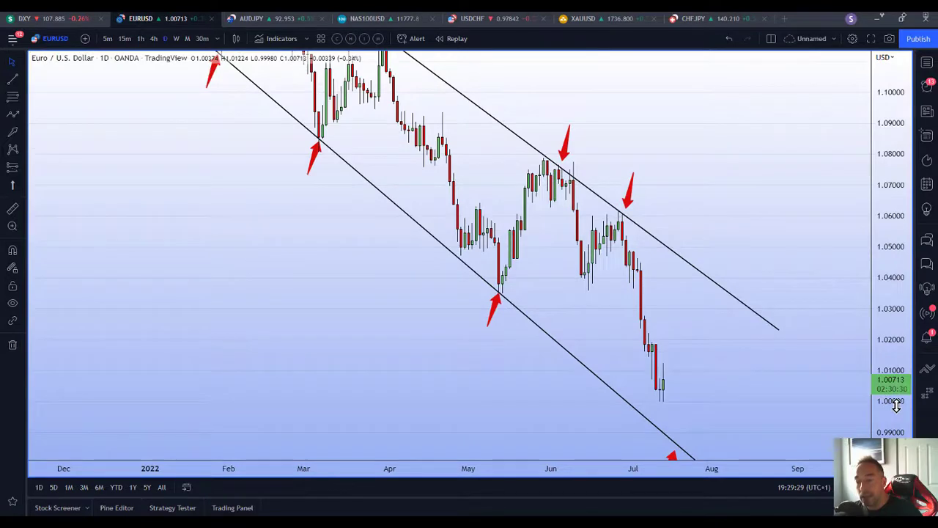
pyautogui.moveTo(732, 339); pyautogui.dragTo(755, 294)
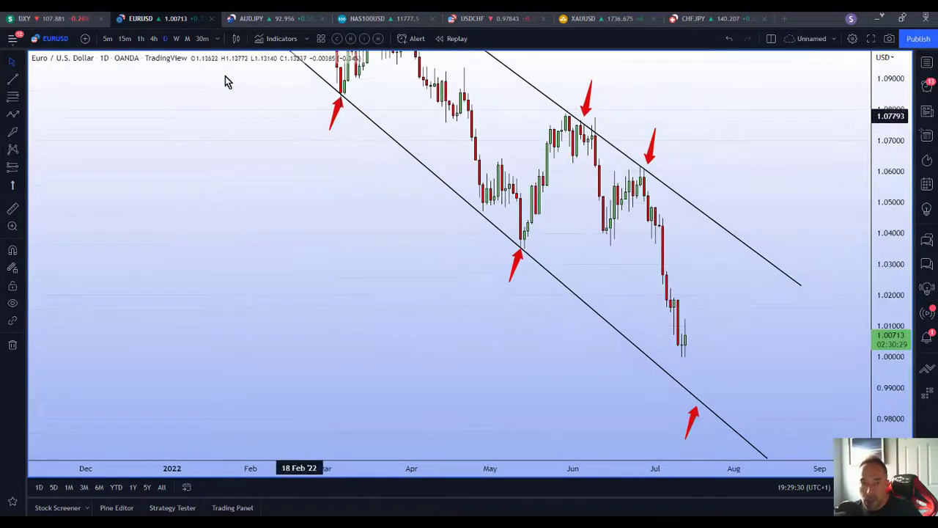
# - Put EURUSD on 4-hour candles and frame the latest candles between both channel lines
pyautogui.click(151, 39)
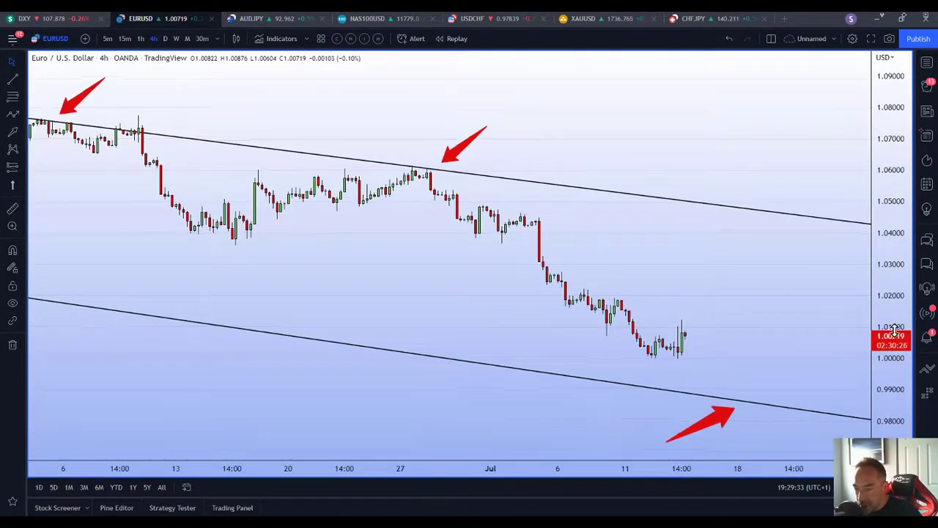
pyautogui.moveTo(893, 330); pyautogui.dragTo(755, 274)
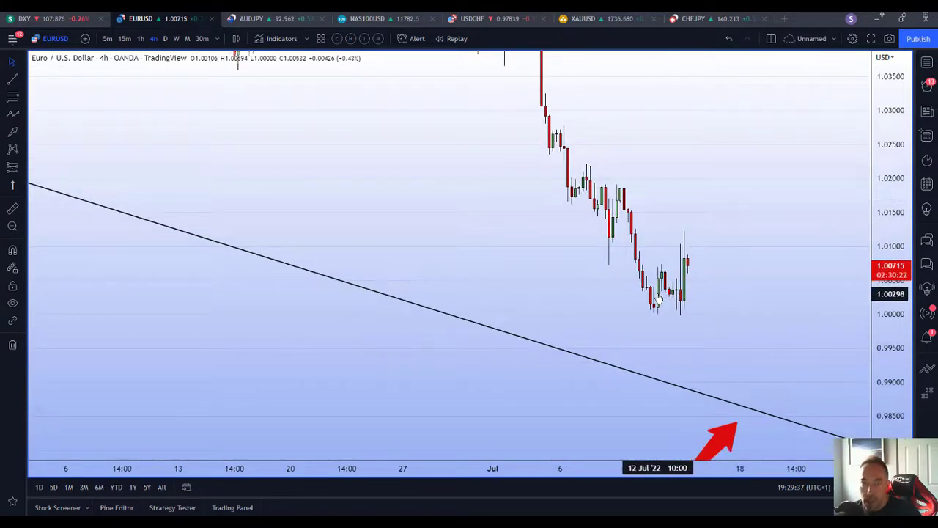
pyautogui.hscroll(3, 242, 80)
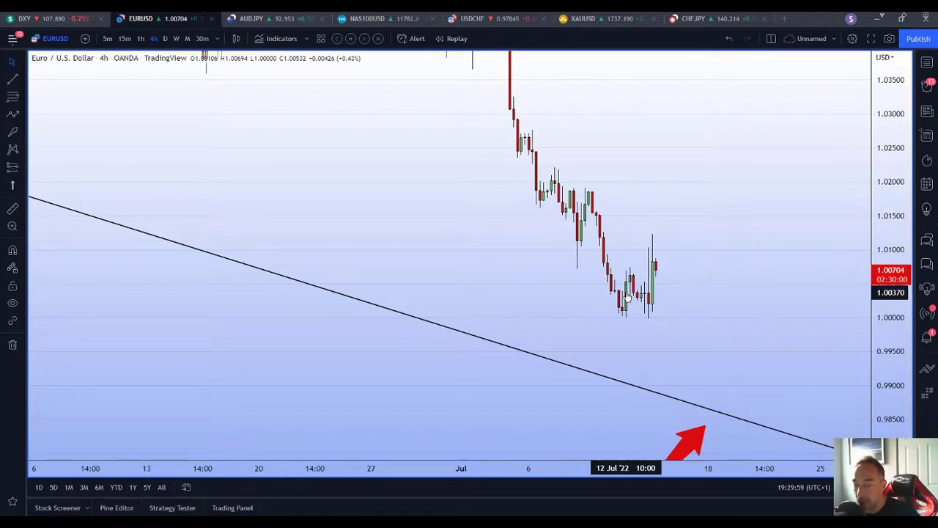
pyautogui.moveTo(890, 249); pyautogui.dragTo(823, 264)
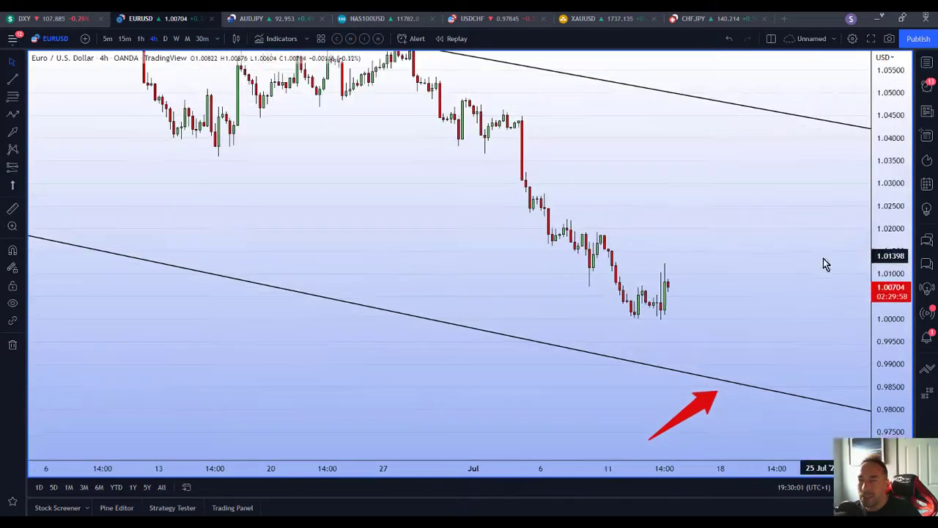
pyautogui.moveTo(609, 211); pyautogui.dragTo(657, 224)
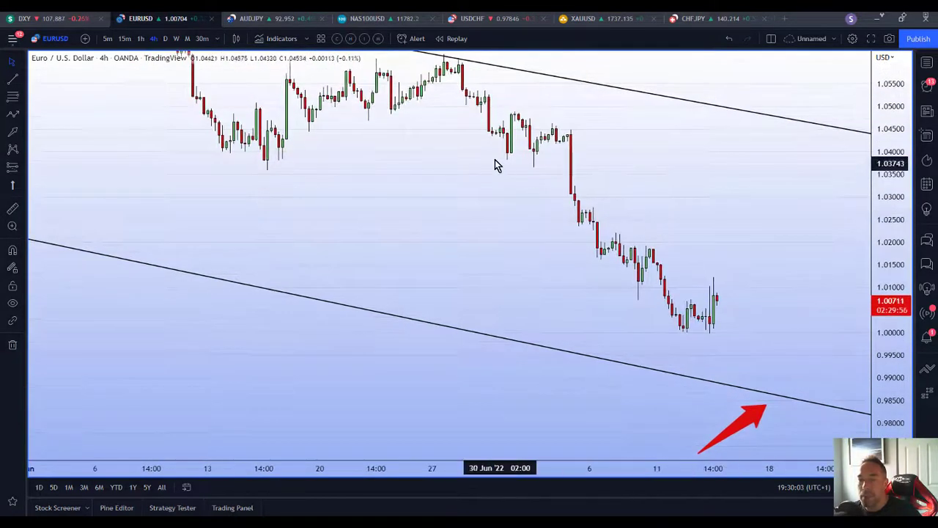
pyautogui.click(24, 102)
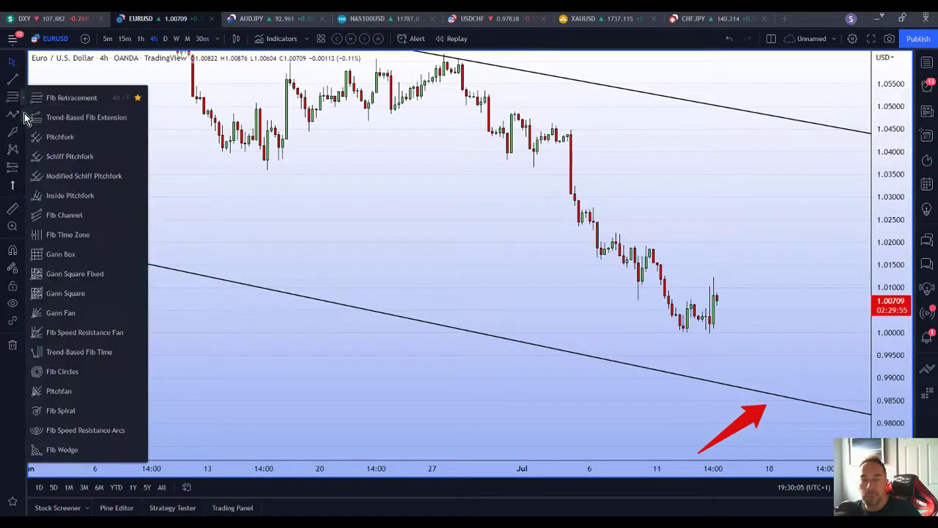
pyautogui.click(25, 116)
pyautogui.click(57, 152)
pyautogui.moveTo(234, 154)
pyautogui.mouseDown()
pyautogui.moveTo(415, 171)
pyautogui.moveTo(721, 169)
pyautogui.mouseUp()
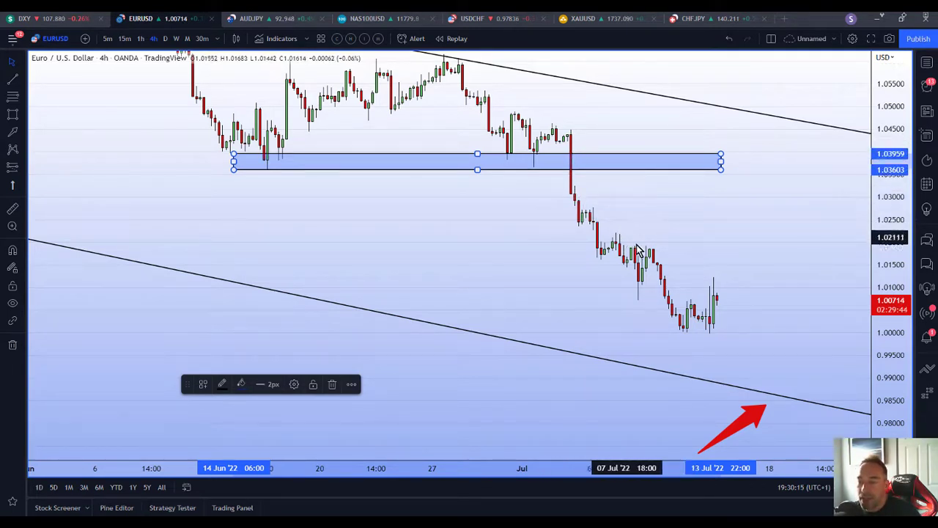
pyautogui.click(730, 333)
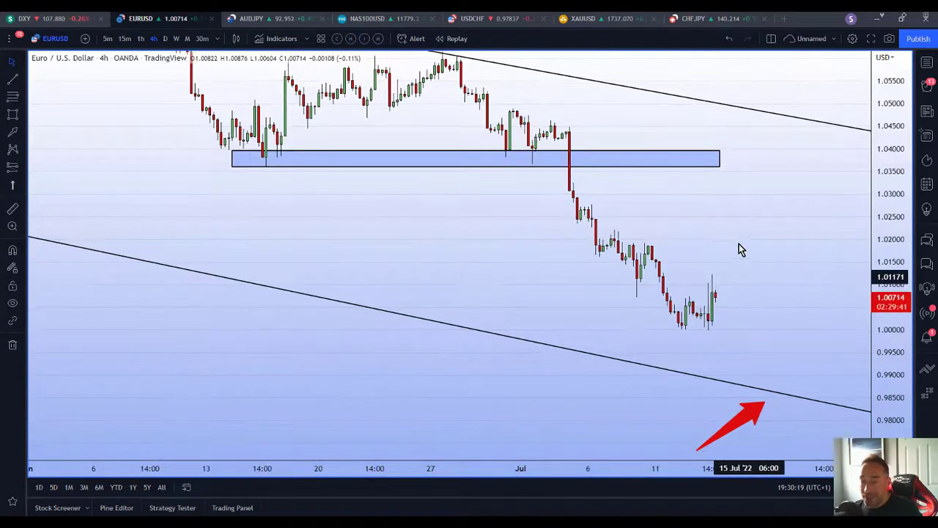
pyautogui.rightClick(698, 170)
pyautogui.click(688, 168)
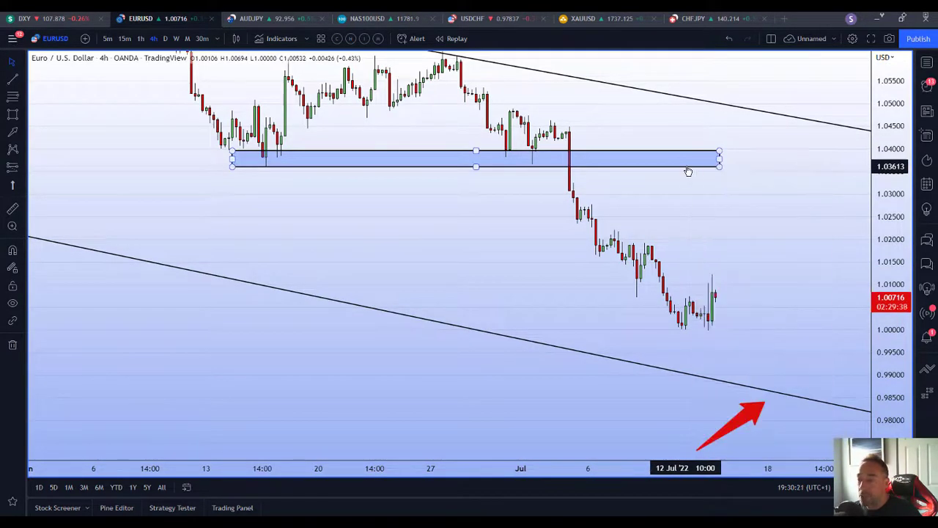
pyautogui.rightClick(687, 171)
pyautogui.click(736, 317)
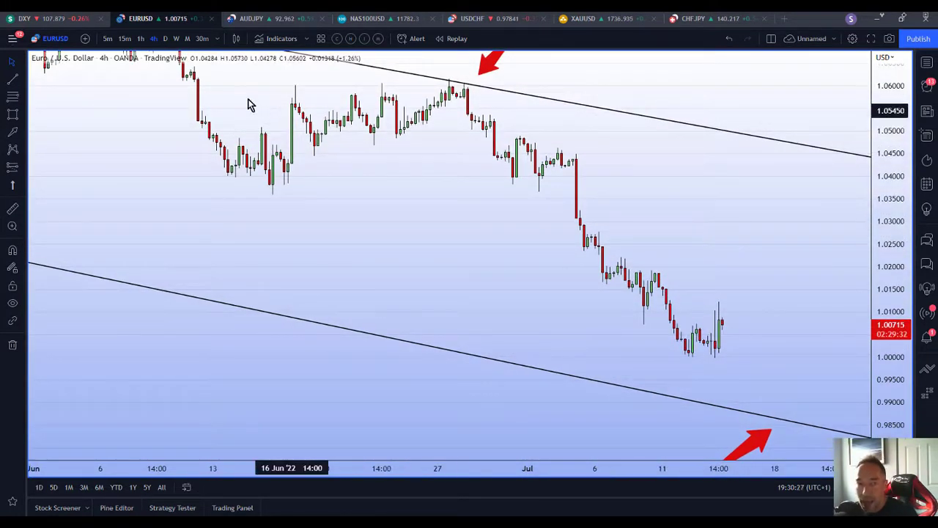
pyautogui.click(165, 39)
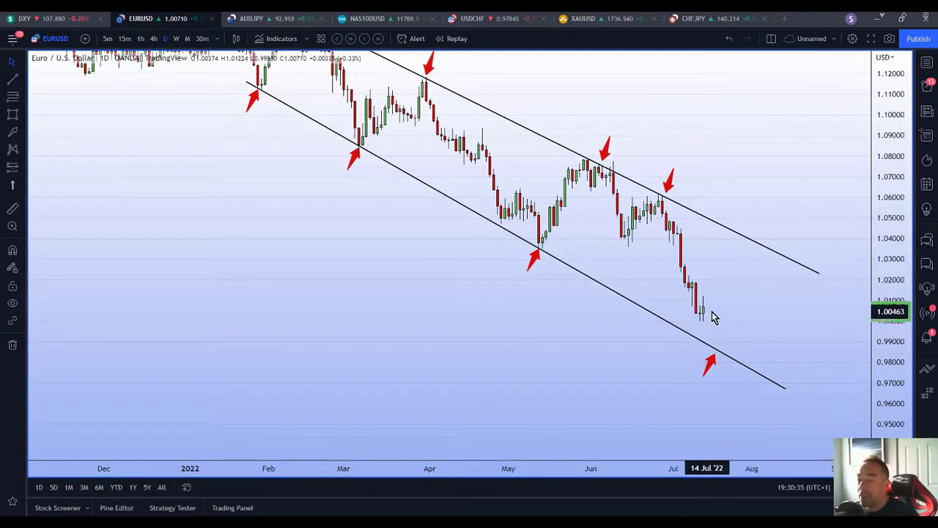
pyautogui.click(154, 39)
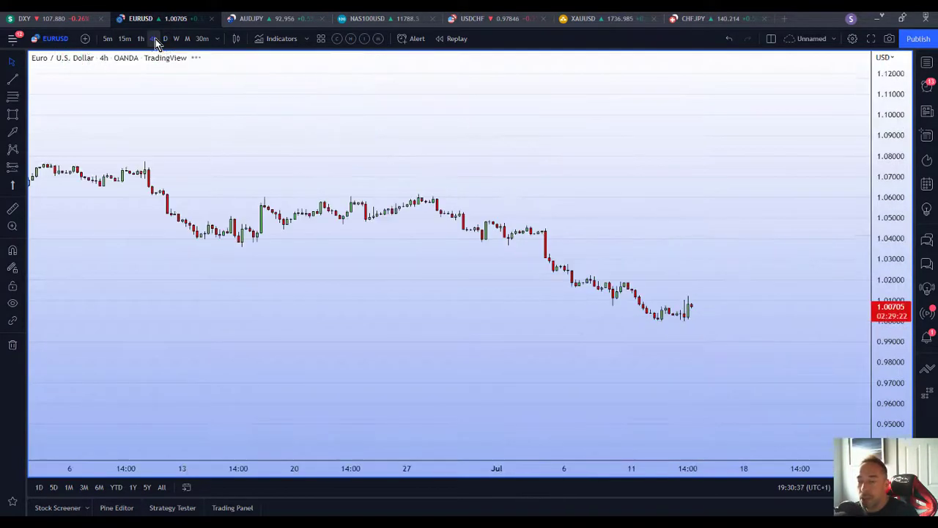
pyautogui.moveTo(873, 275); pyautogui.dragTo(720, 176)
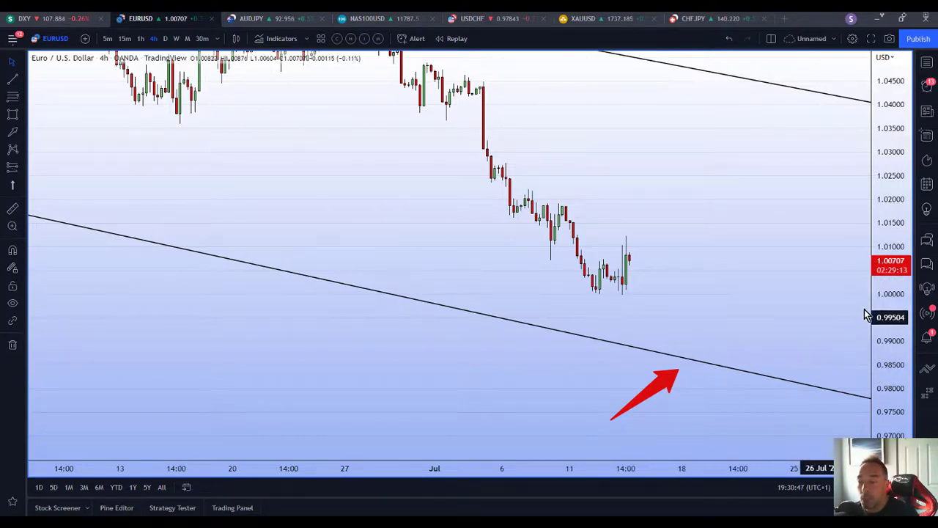
# - Draw a horizontal Trend Line at about 1.0000 beneath the recent EURUSD 4-hour lows
pyautogui.click(29, 83)
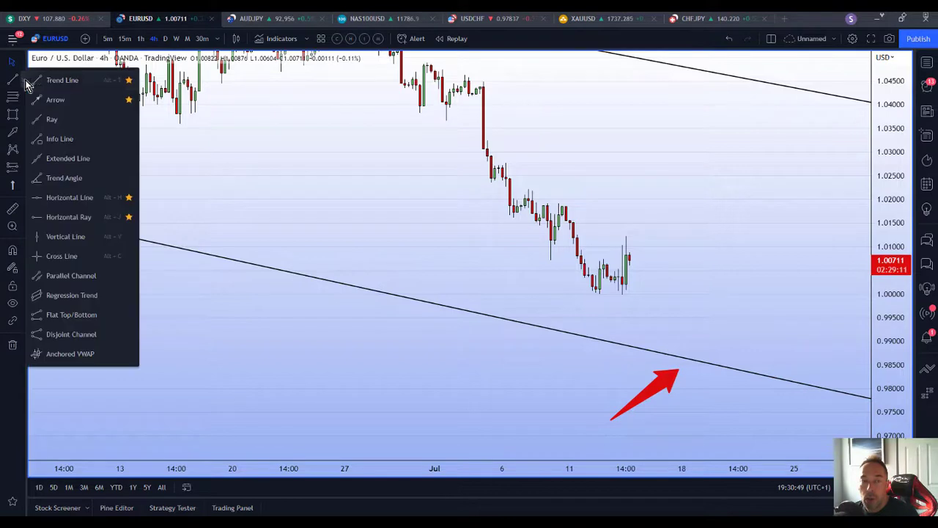
pyautogui.click(63, 79)
pyautogui.click(573, 292)
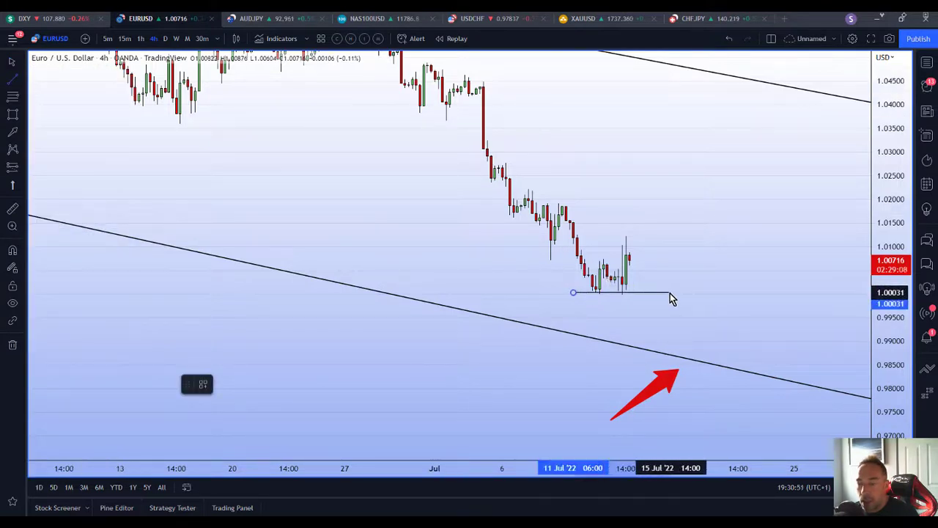
pyautogui.click(670, 293)
pyautogui.moveTo(663, 297); pyautogui.dragTo(666, 293)
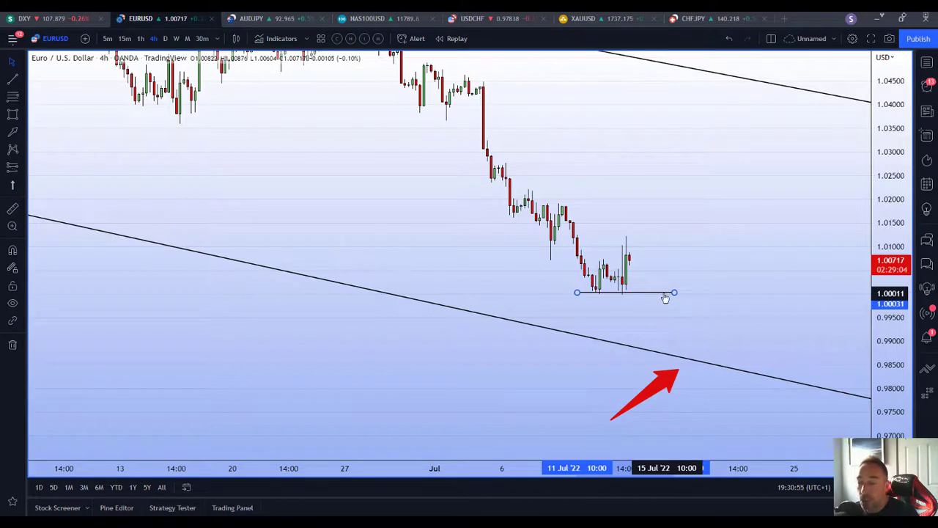
pyautogui.click(521, 271)
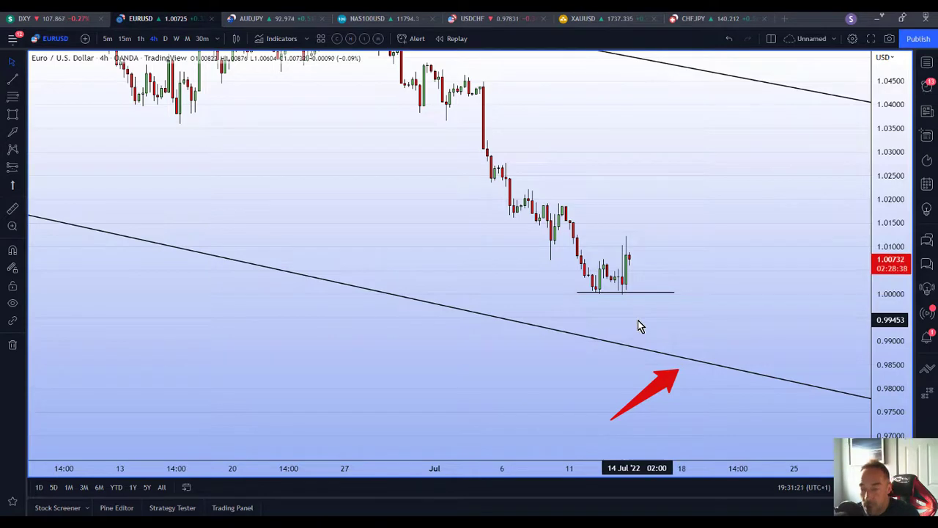
pyautogui.moveTo(821, 195); pyautogui.dragTo(786, 258)
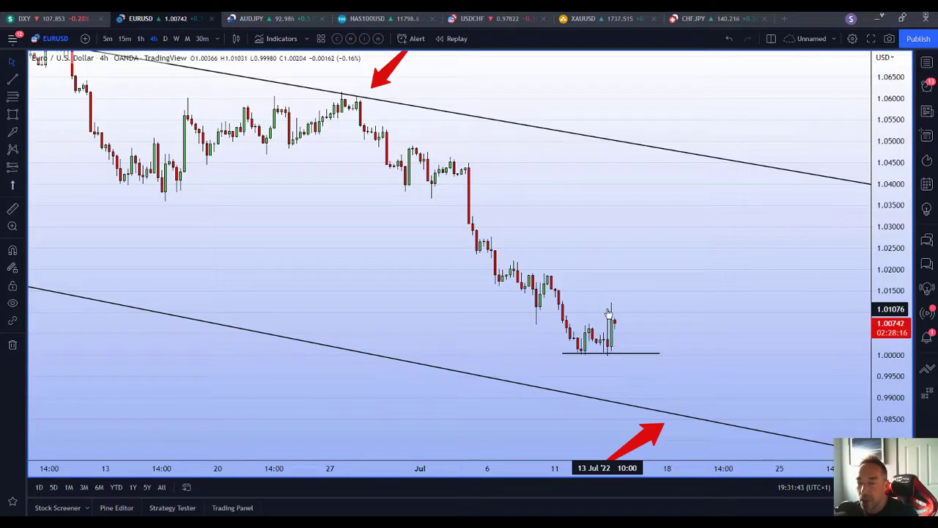
pyautogui.moveTo(638, 310); pyautogui.dragTo(648, 281)
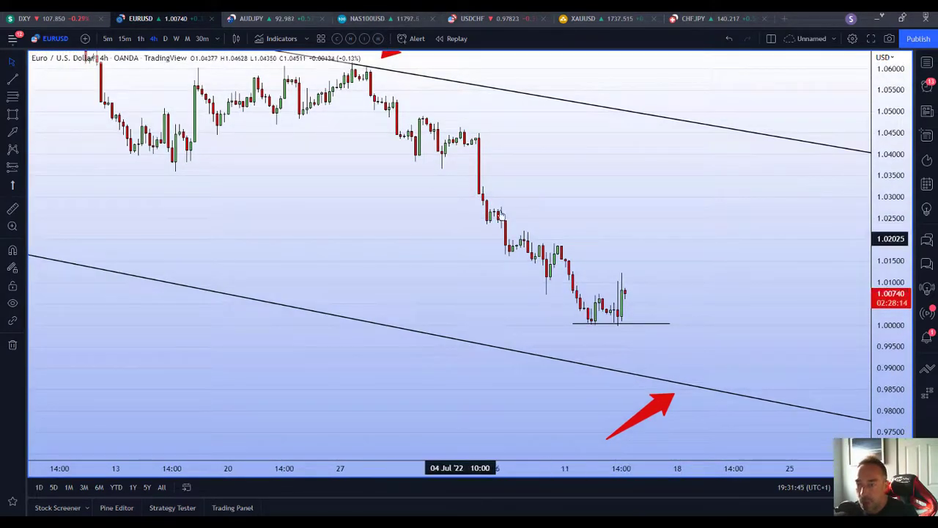
pyautogui.click(352, 39)
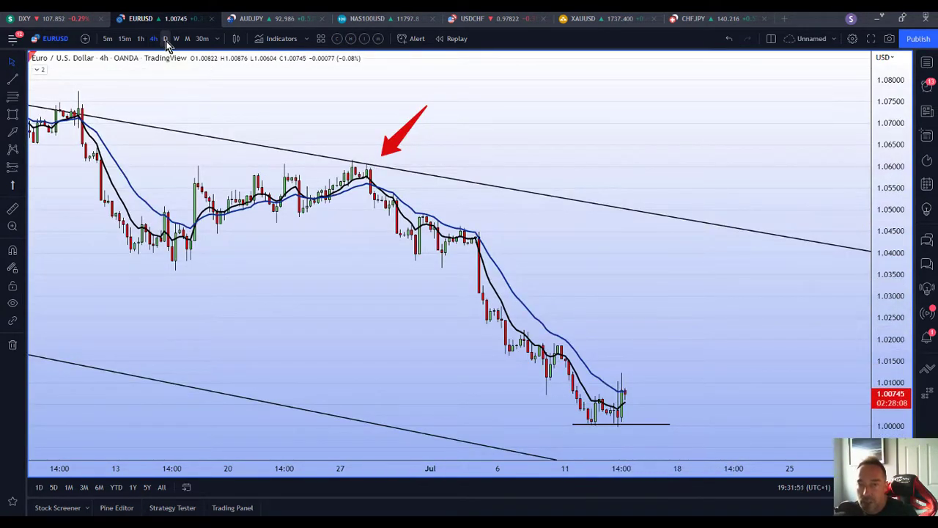
pyautogui.click(340, 41)
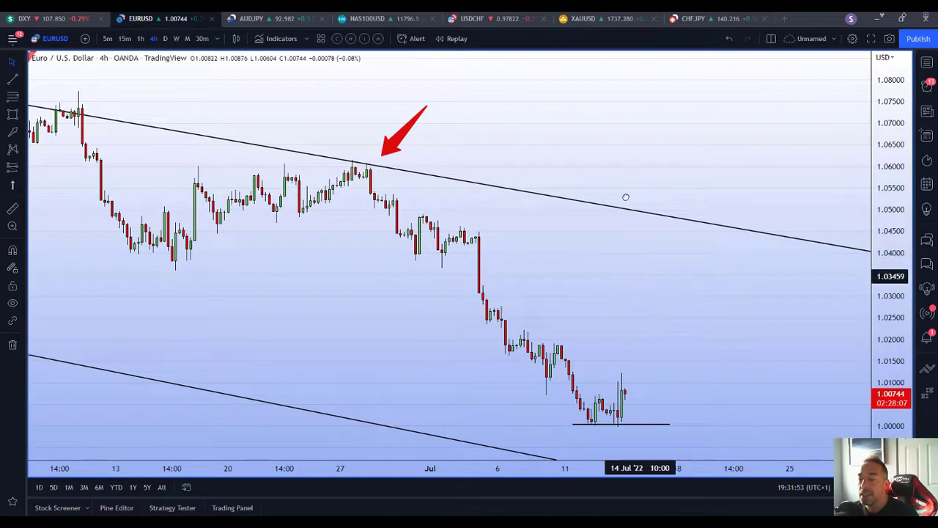
pyautogui.moveTo(806, 176); pyautogui.dragTo(632, 322)
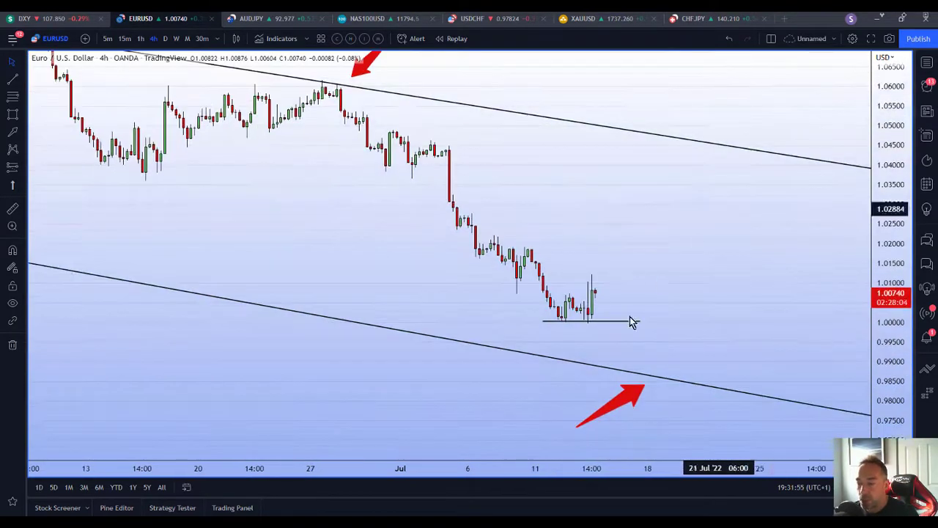
pyautogui.click(416, 437)
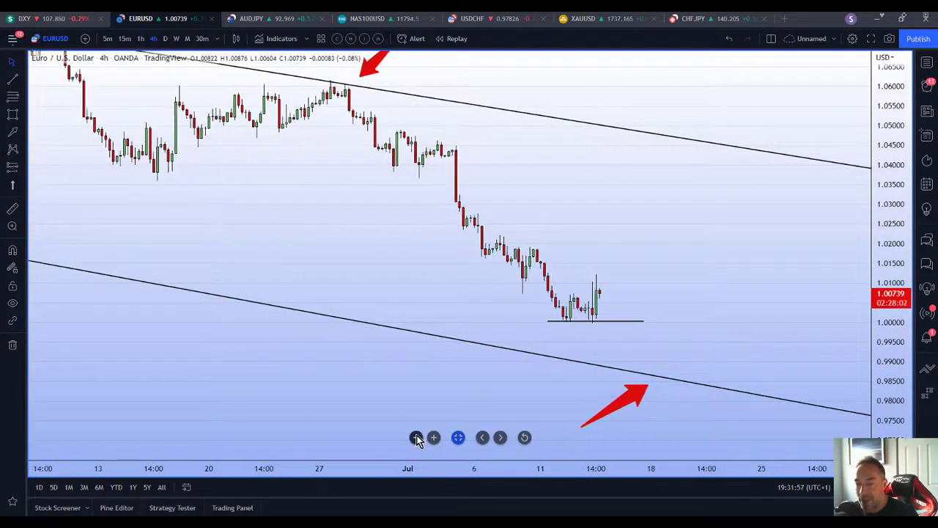
pyautogui.click(416, 438)
pyautogui.moveTo(720, 213); pyautogui.dragTo(652, 244)
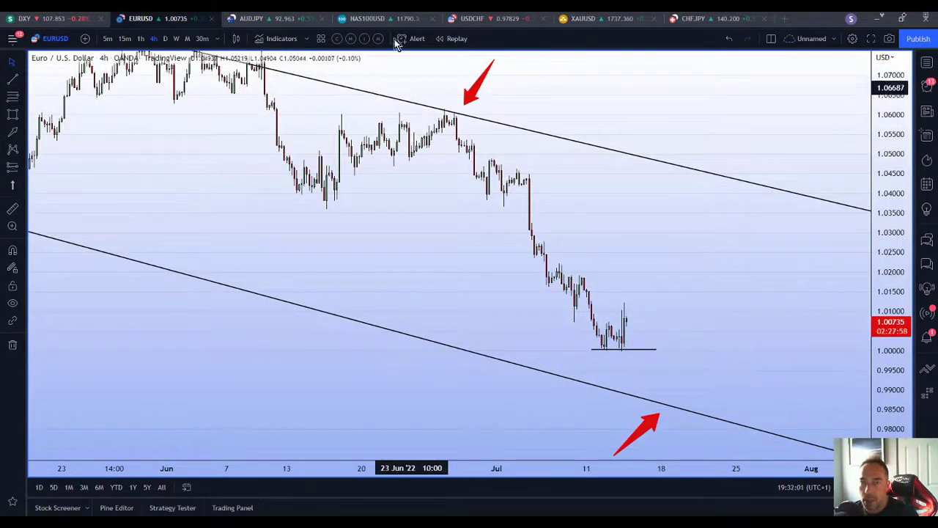
# - Load GBPUSD daily from the watchlist, hide the watchlist, and zoom and pan onto the descending channel
pyautogui.click(927, 62)
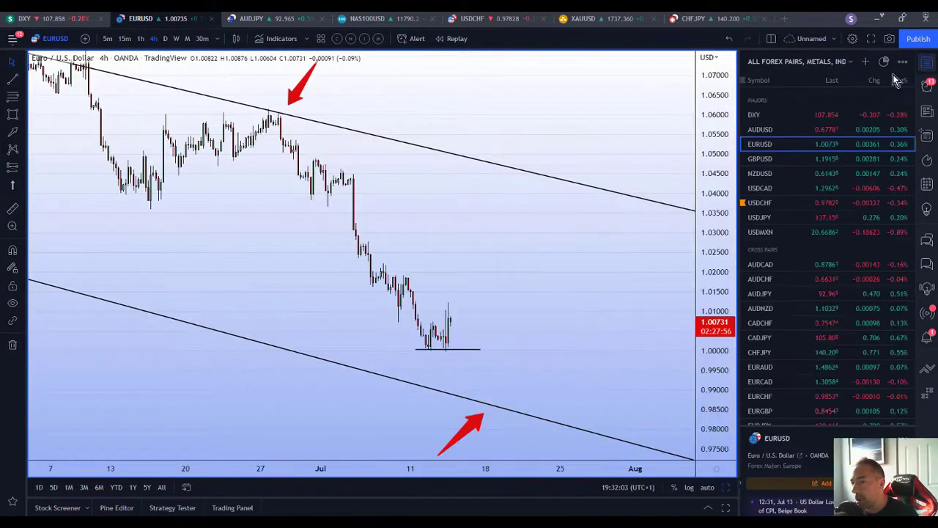
pyautogui.click(769, 158)
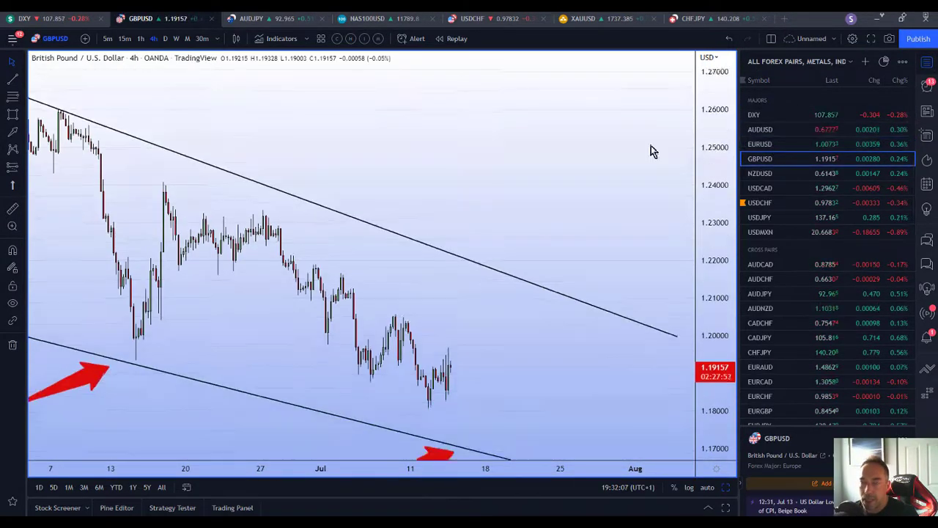
pyautogui.click(165, 38)
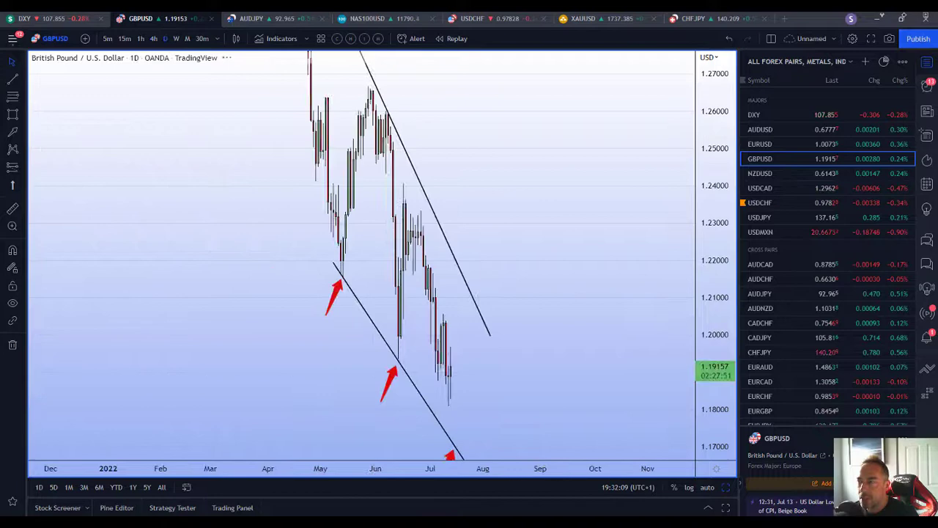
pyautogui.click(927, 63)
pyautogui.moveTo(880, 219); pyautogui.dragTo(875, 293)
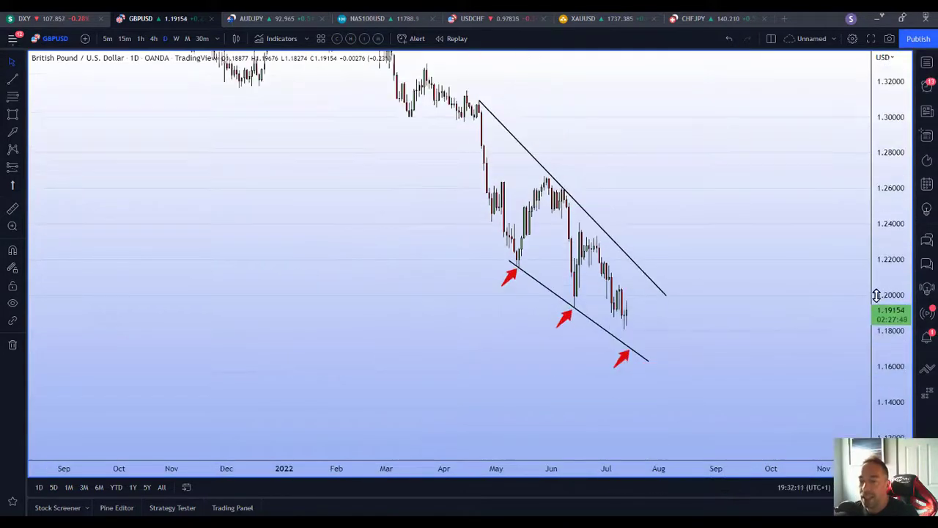
pyautogui.click(433, 437)
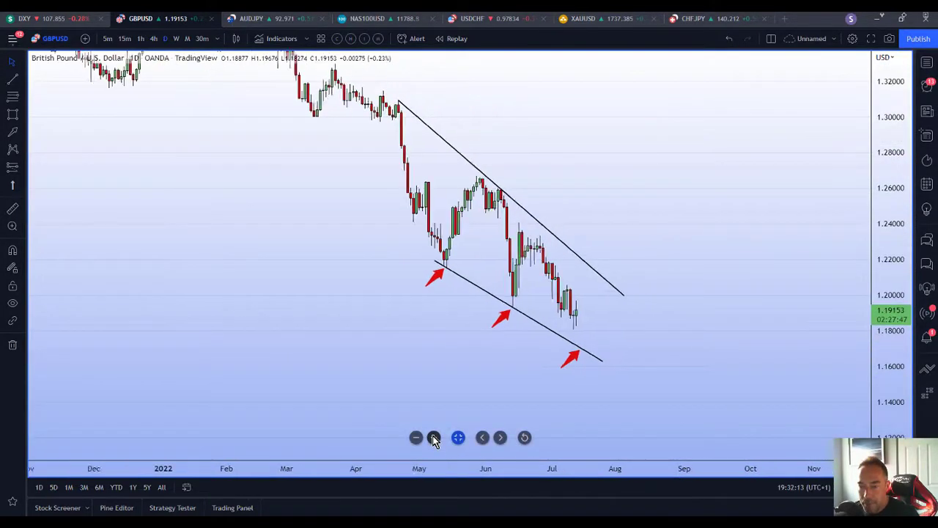
pyautogui.click(433, 437)
pyautogui.moveTo(257, 352); pyautogui.dragTo(626, 387)
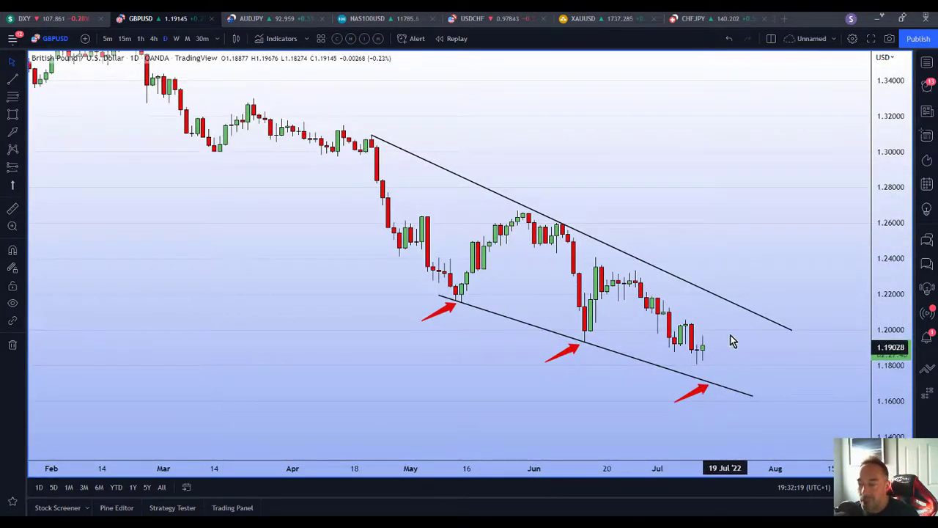
pyautogui.moveTo(773, 275); pyautogui.dragTo(729, 220)
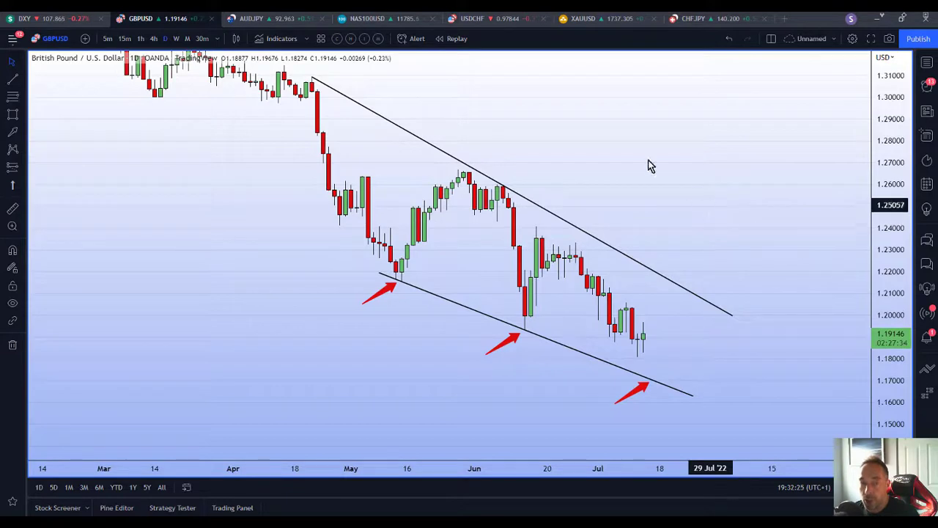
pyautogui.click(187, 39)
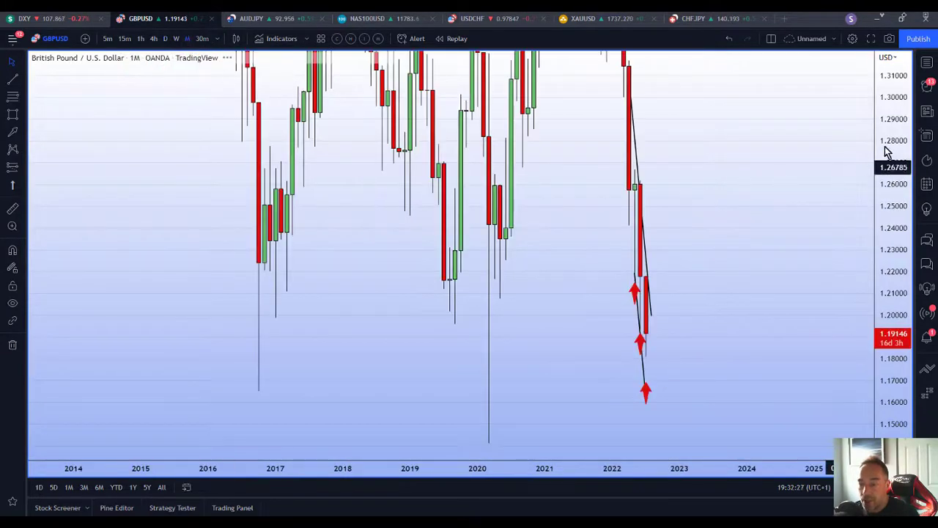
pyautogui.moveTo(901, 95); pyautogui.dragTo(884, 373)
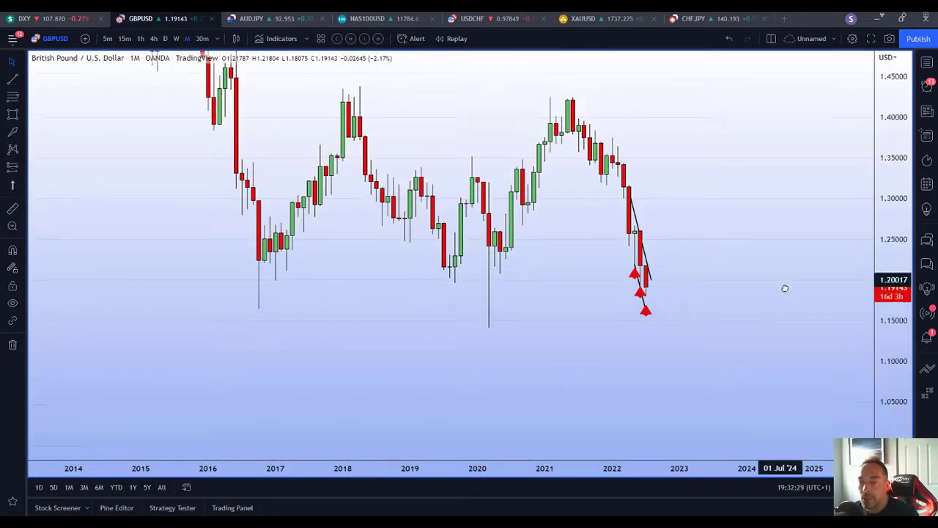
pyautogui.moveTo(784, 288); pyautogui.dragTo(786, 291)
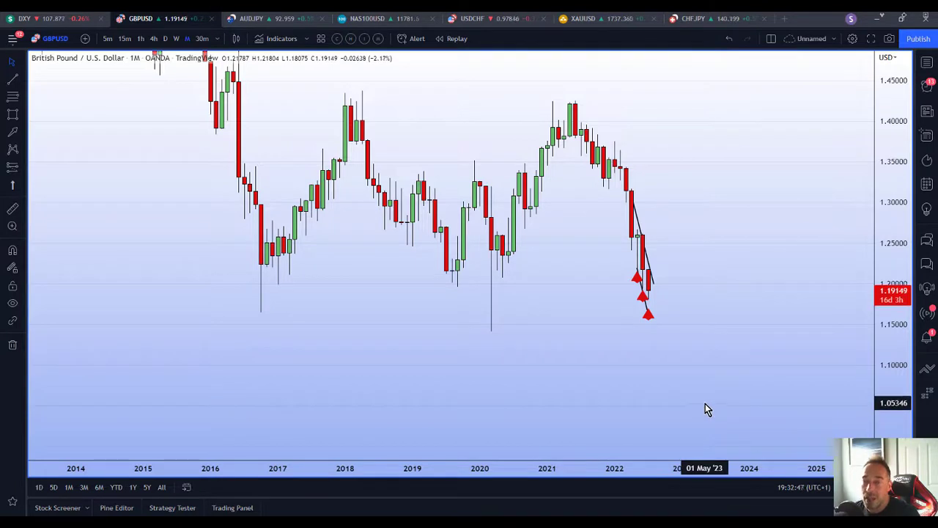
pyautogui.click(177, 38)
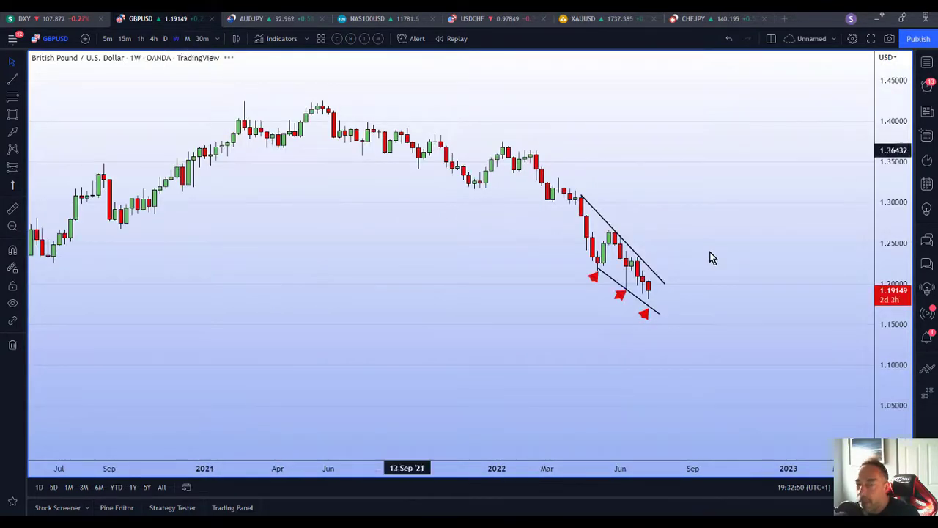
pyautogui.click(165, 38)
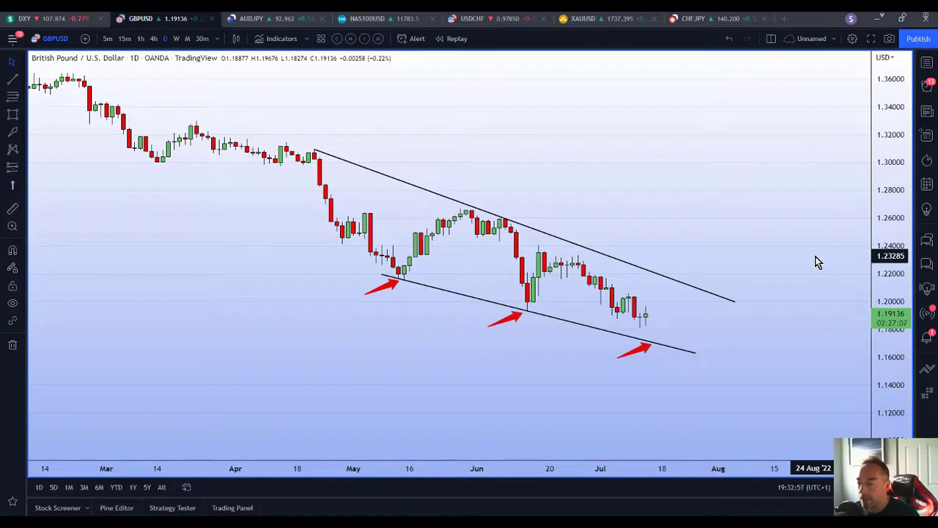
pyautogui.moveTo(818, 262); pyautogui.dragTo(800, 268)
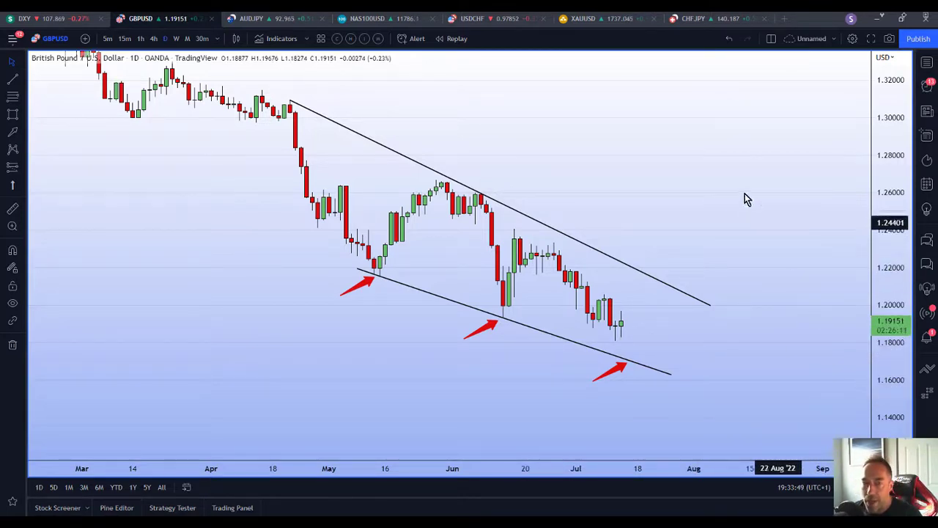
# - Load NZDUSD from the watchlist, hide it, and zoom out to show the wedge, red arrow and 0.6000 level
pyautogui.click(925, 65)
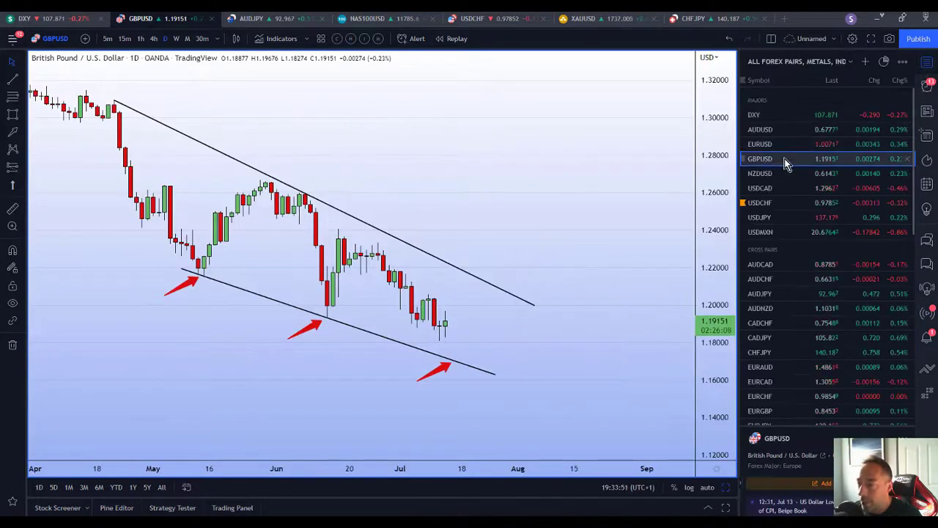
pyautogui.click(762, 174)
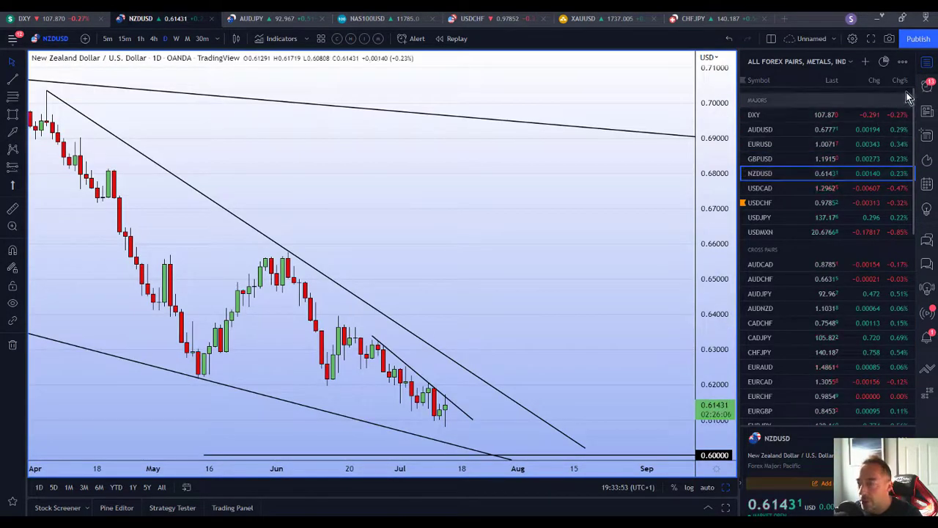
pyautogui.click(926, 63)
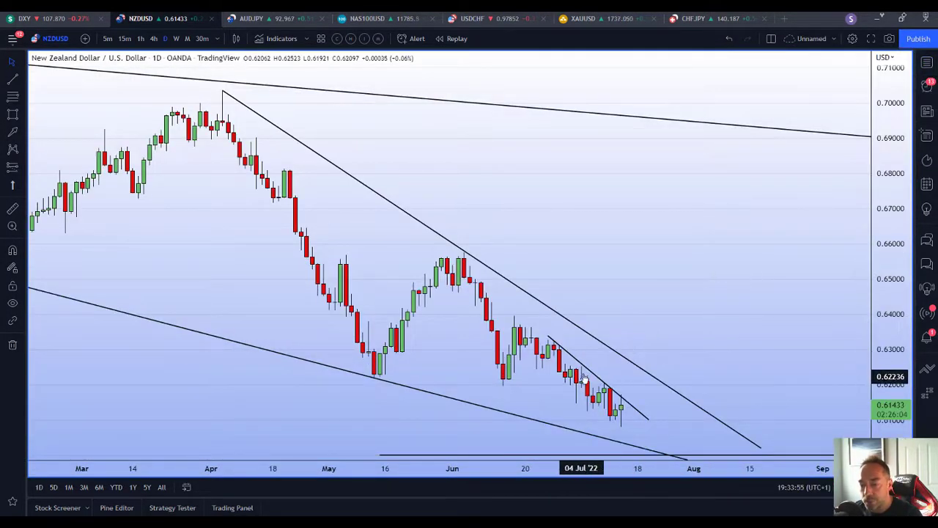
pyautogui.click(416, 437)
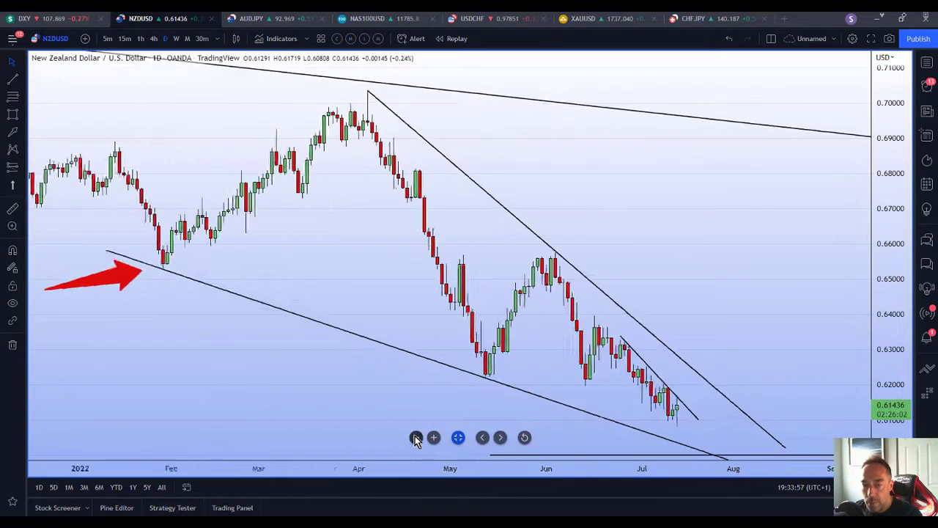
pyautogui.click(415, 437)
pyautogui.click(415, 437)
pyautogui.moveTo(890, 100); pyautogui.dragTo(840, 276)
pyautogui.moveTo(609, 302); pyautogui.dragTo(471, 269)
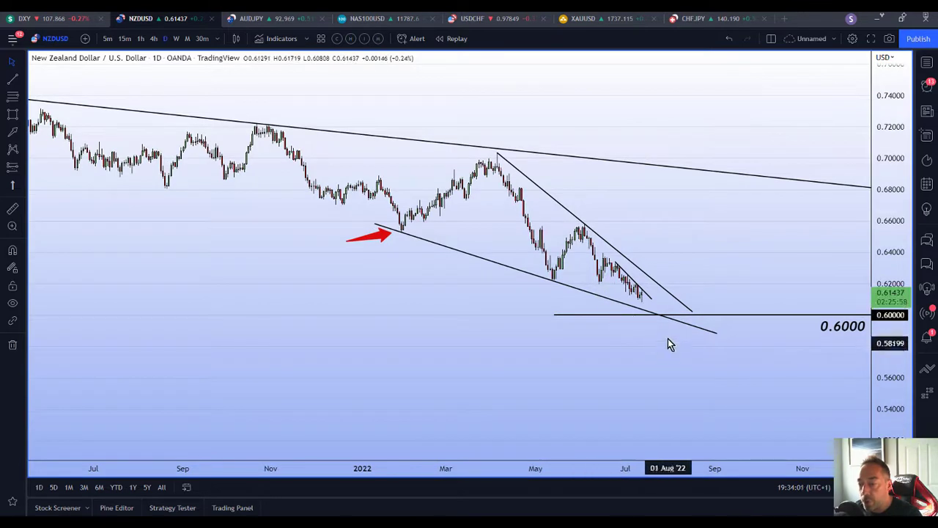
pyautogui.moveTo(888, 402); pyautogui.dragTo(893, 335)
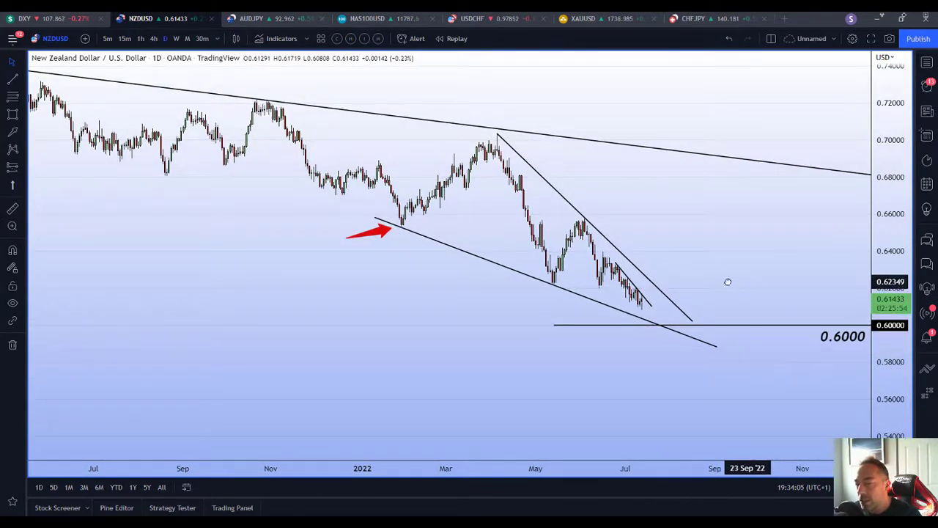
pyautogui.moveTo(660, 311); pyautogui.dragTo(645, 313)
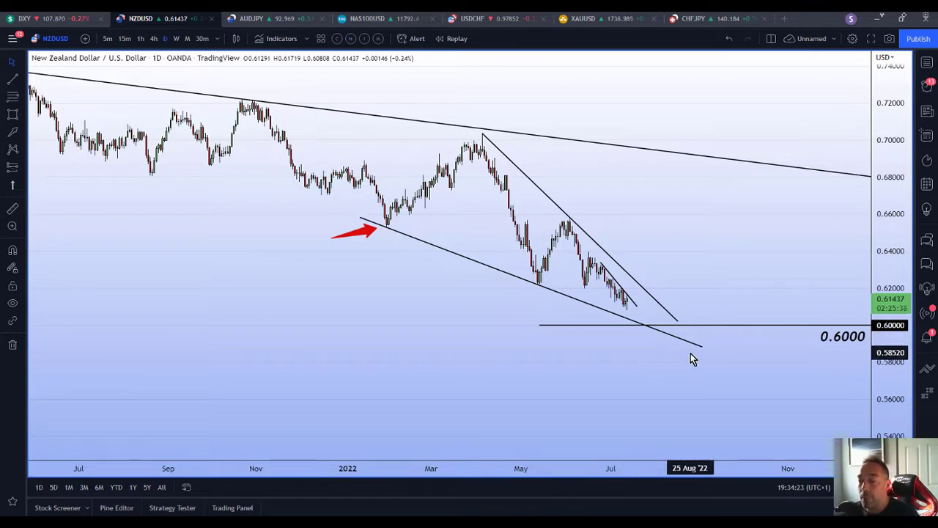
pyautogui.click(153, 38)
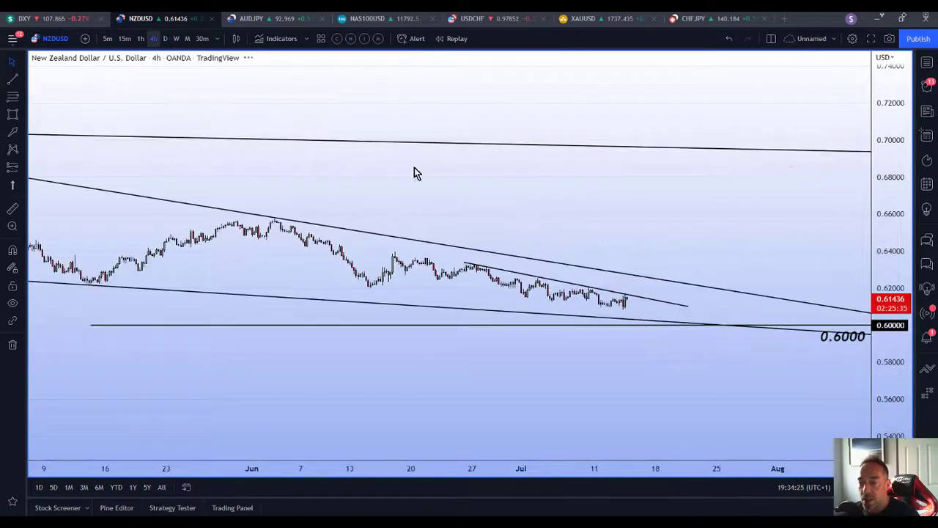
pyautogui.moveTo(868, 423); pyautogui.dragTo(672, 191)
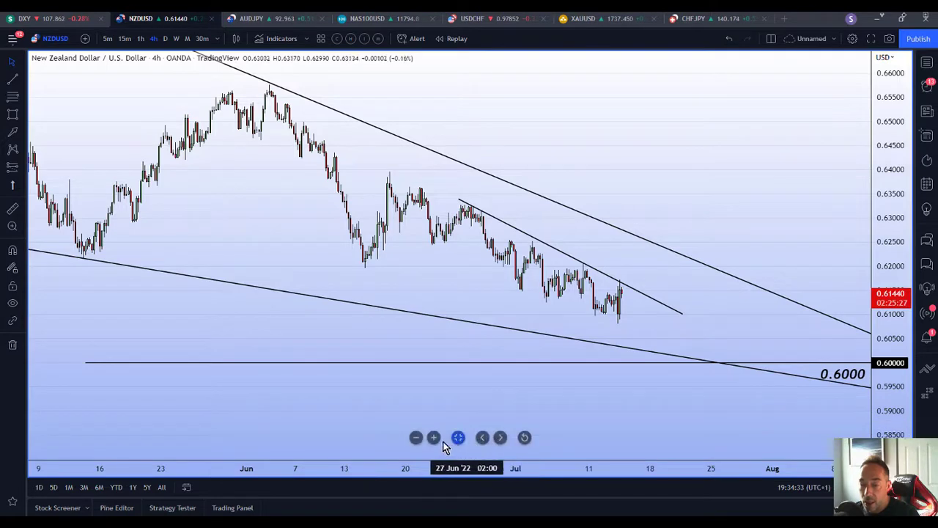
pyautogui.click(434, 437)
pyautogui.click(434, 437)
pyautogui.moveTo(578, 186); pyautogui.dragTo(749, 209)
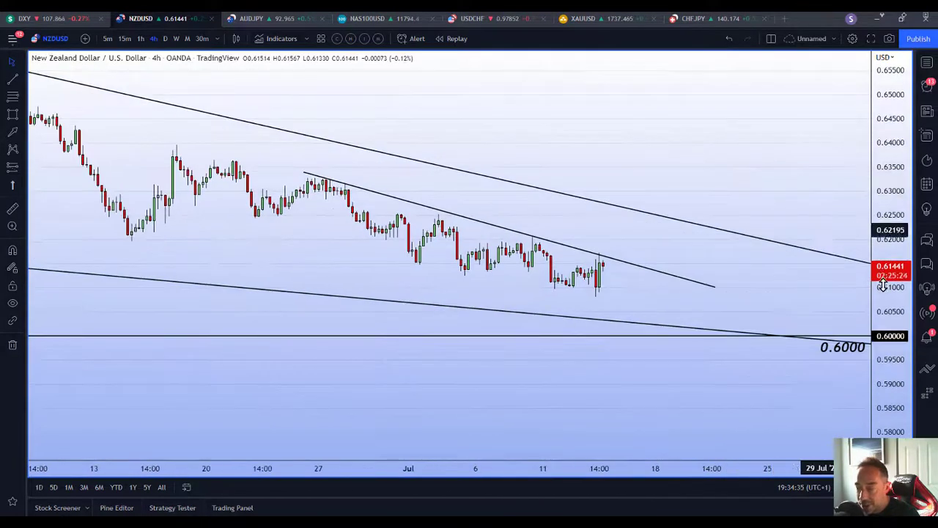
pyautogui.click(611, 262)
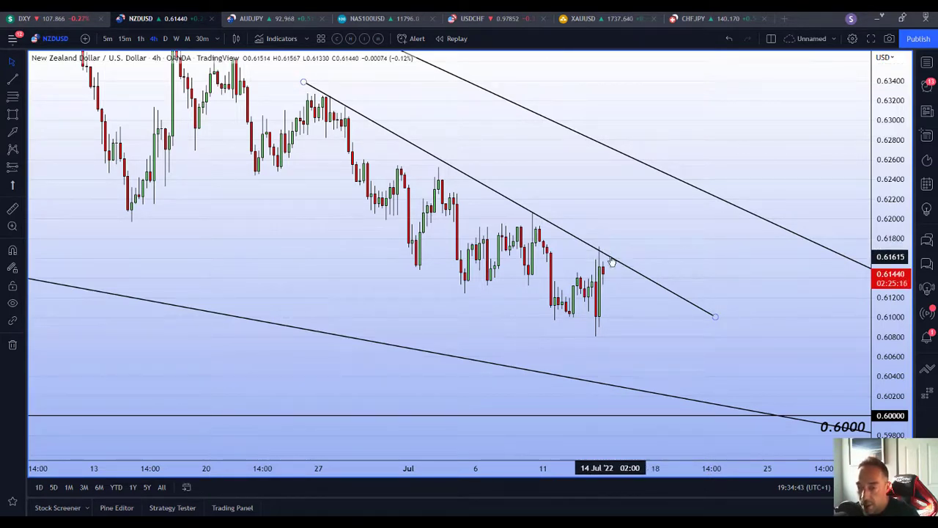
pyautogui.moveTo(611, 262); pyautogui.dragTo(622, 267)
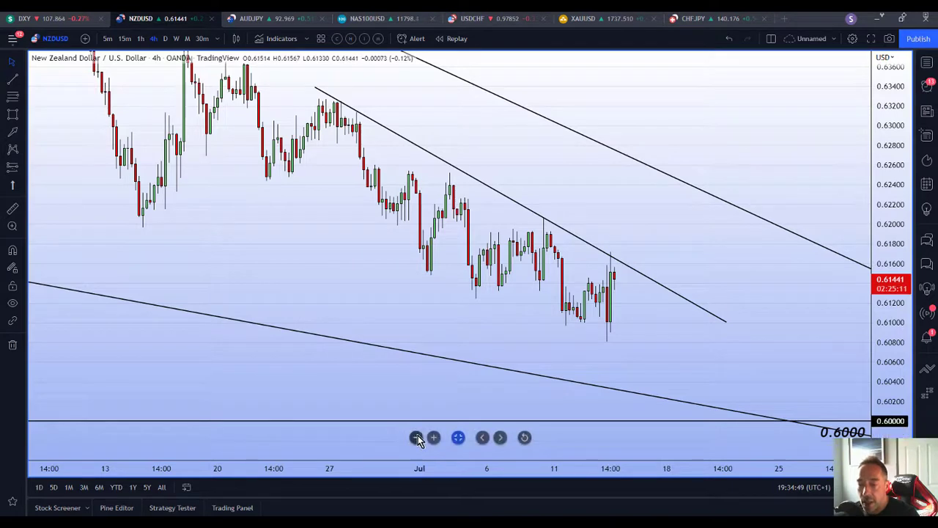
pyautogui.scroll(-3, 416, 438)
pyautogui.moveTo(883, 249); pyautogui.dragTo(880, 286)
pyautogui.moveTo(782, 161); pyautogui.dragTo(709, 231)
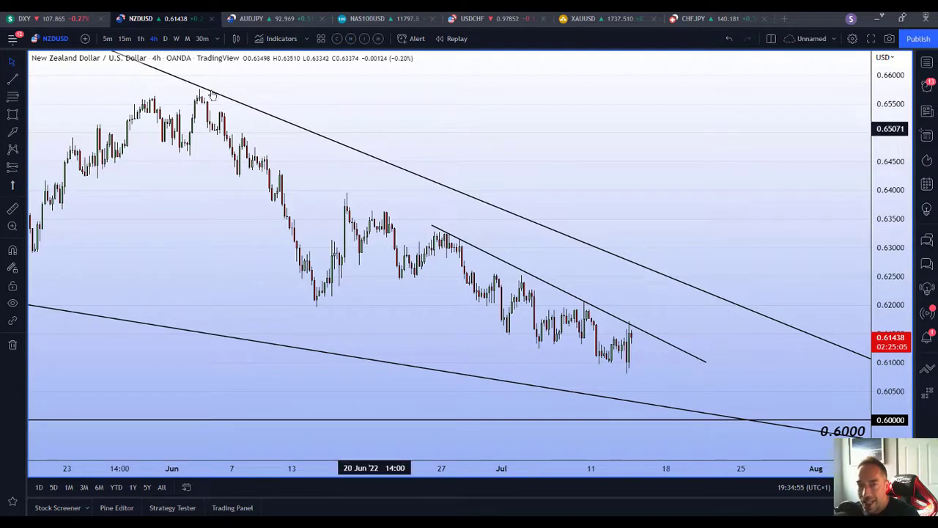
pyautogui.click(164, 38)
pyautogui.moveTo(897, 366); pyautogui.dragTo(759, 233)
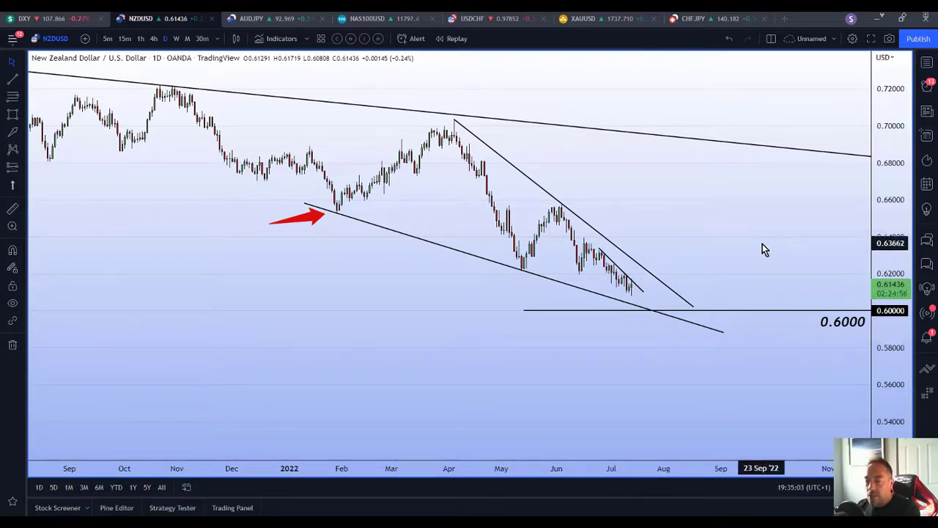
# - Stretch the price scale and put NZDUSD on 4-hour candles
pyautogui.moveTo(872, 383); pyautogui.dragTo(876, 264)
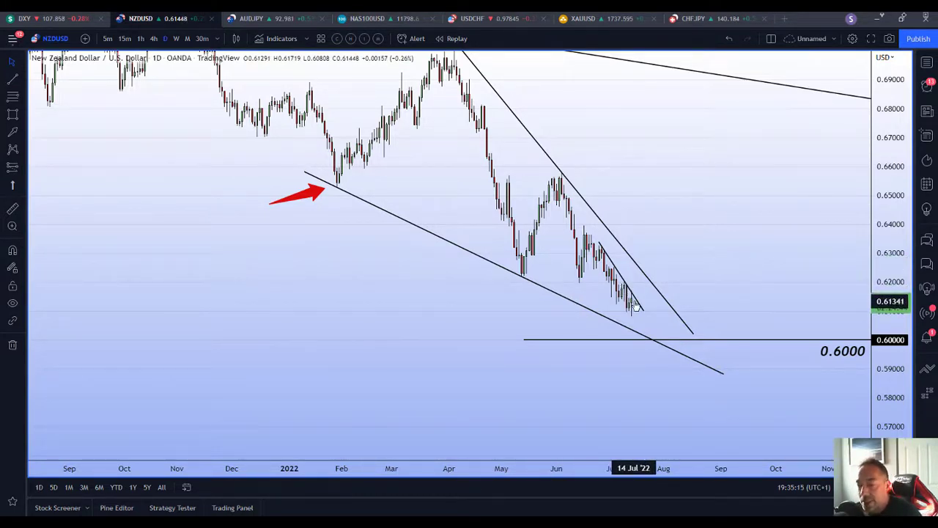
pyautogui.click(156, 40)
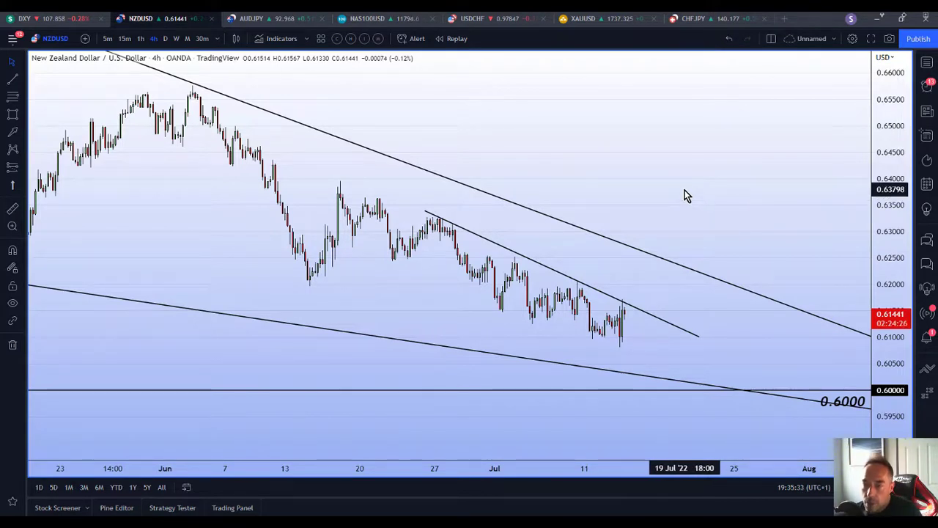
# - Open the XAUUSD tab to show the gold daily chart near 1737.6
pyautogui.click(612, 22)
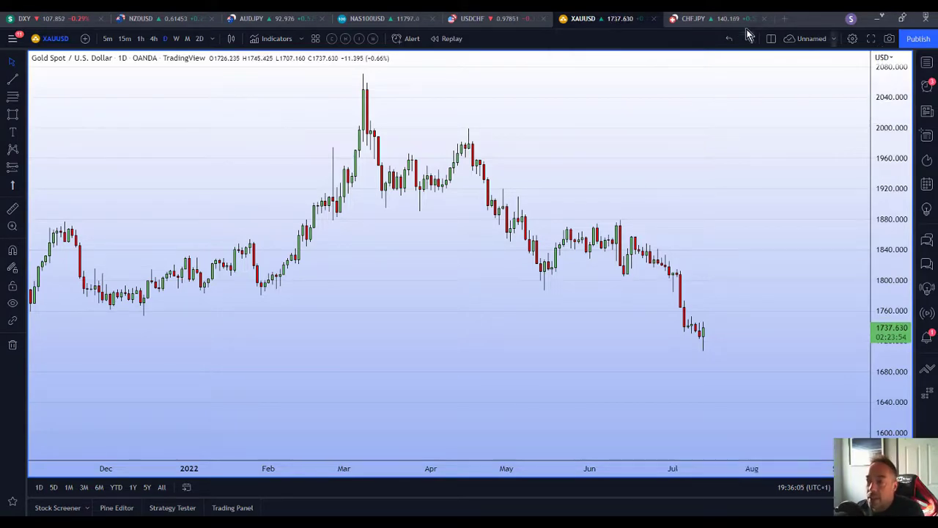
# - View the Gold/Silver (XAUXAG) weekly rising channel, then pick XAUUSD from the watchlist
pyautogui.click(927, 63)
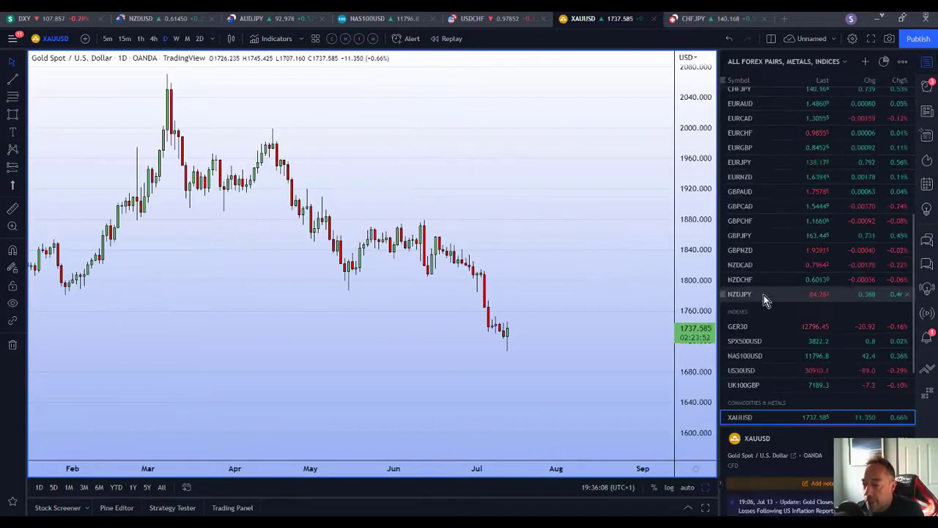
pyautogui.press('Down')
pyautogui.press('Down')
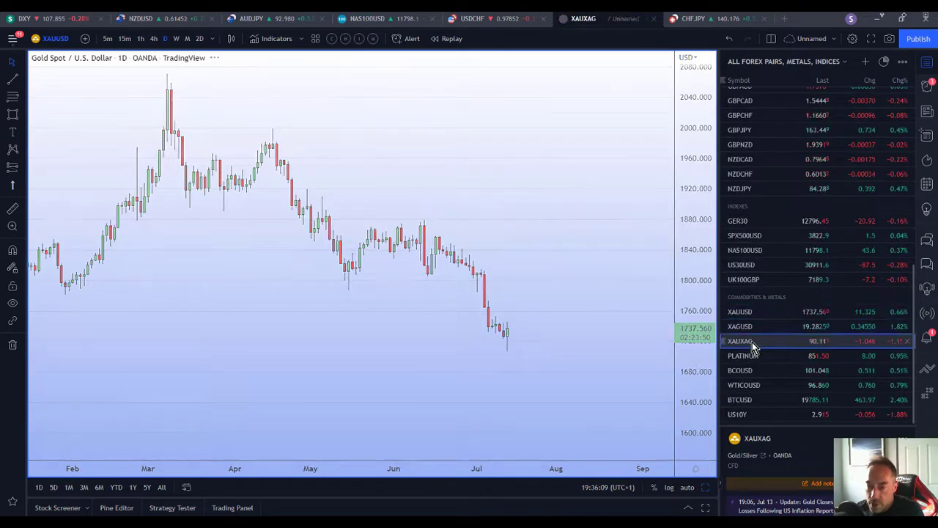
pyautogui.click(176, 39)
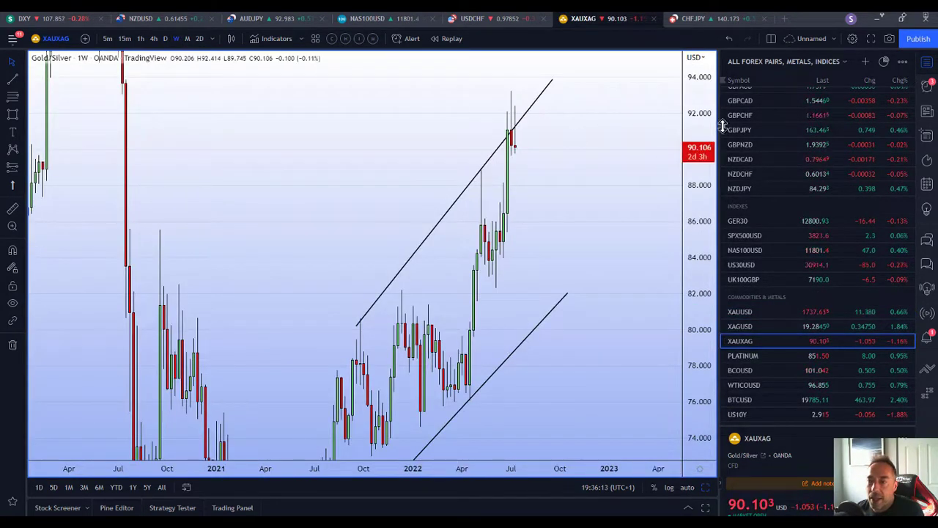
pyautogui.moveTo(700, 316); pyautogui.dragTo(714, 395)
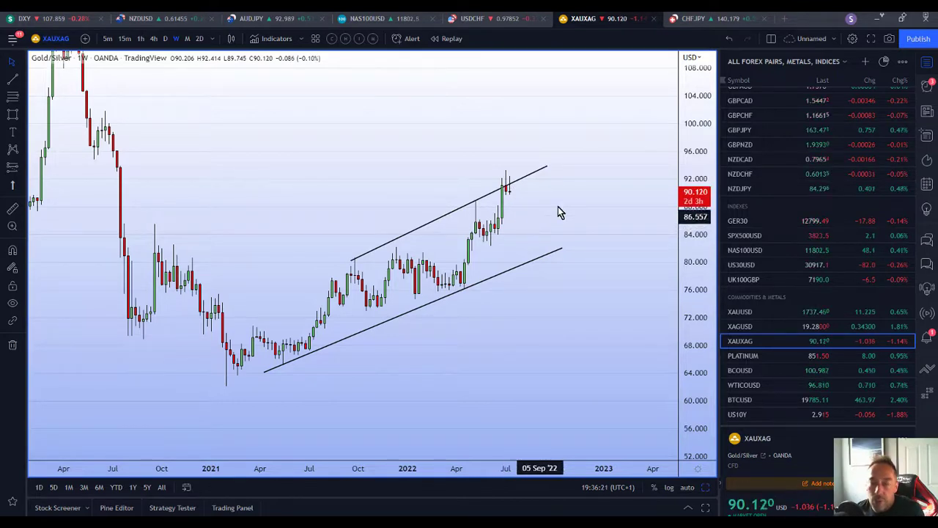
pyautogui.moveTo(557, 212); pyautogui.dragTo(484, 191)
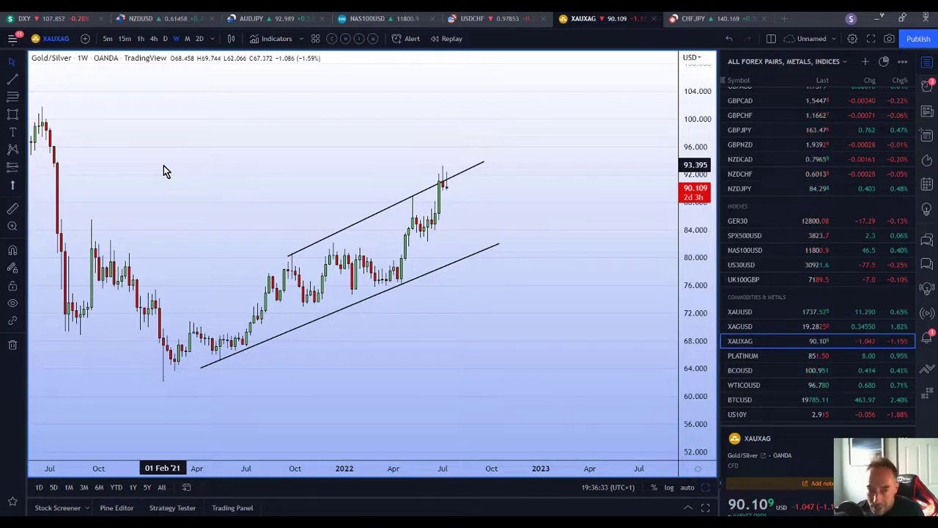
pyautogui.moveTo(302, 139); pyautogui.dragTo(338, 147)
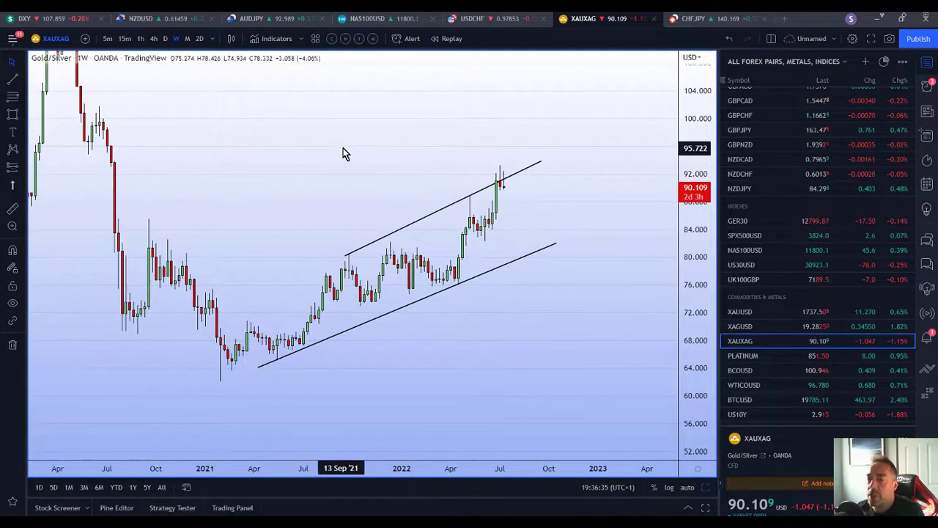
pyautogui.click(740, 313)
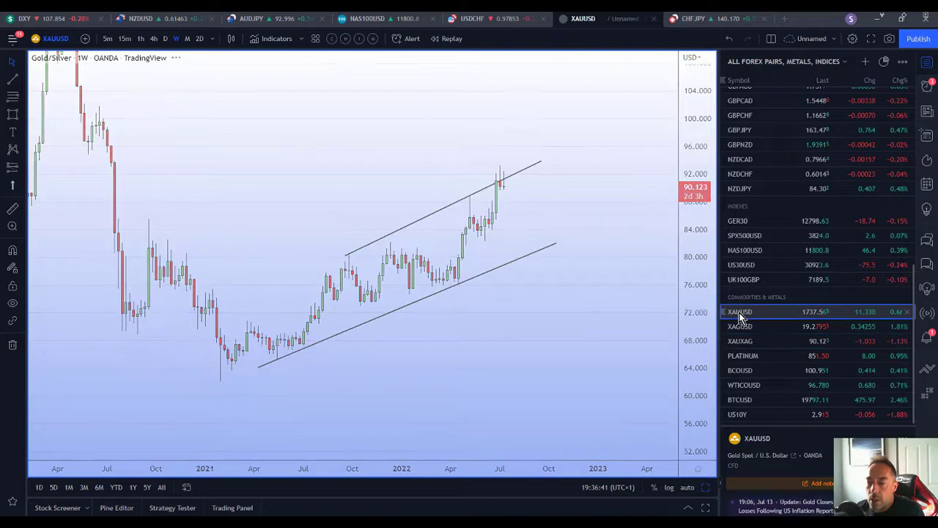
# - Hide the watchlist and auto-fit the XAUUSD weekly chart to show the full range from the 2070 high
pyautogui.click(926, 63)
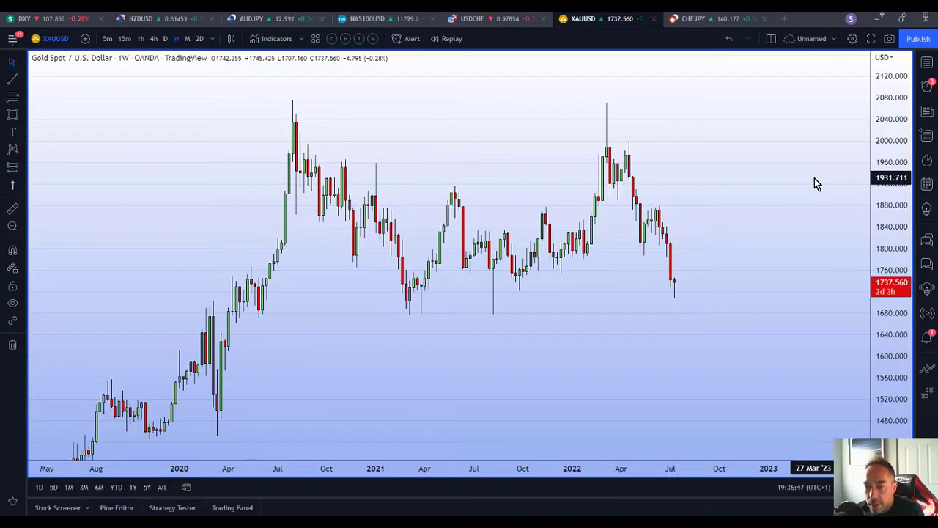
pyautogui.moveTo(798, 175); pyautogui.dragTo(796, 177)
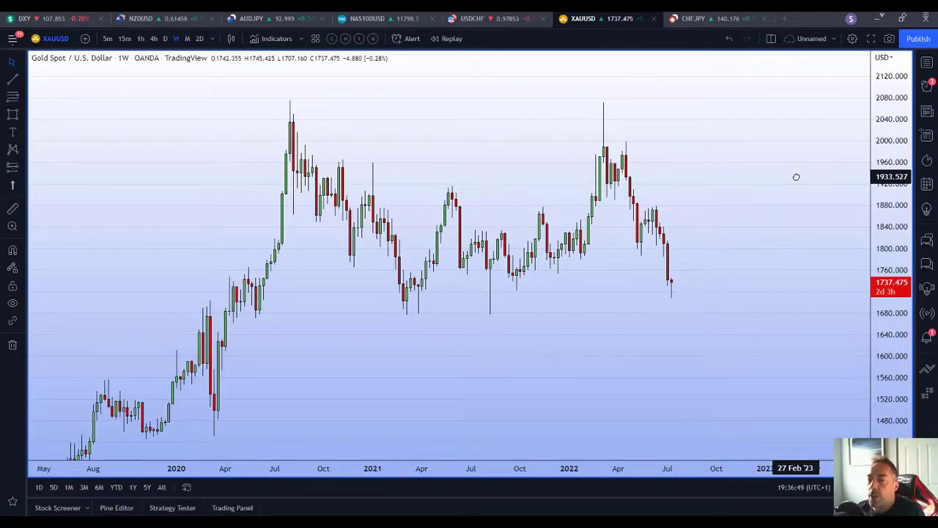
pyautogui.moveTo(875, 368); pyautogui.dragTo(830, 207)
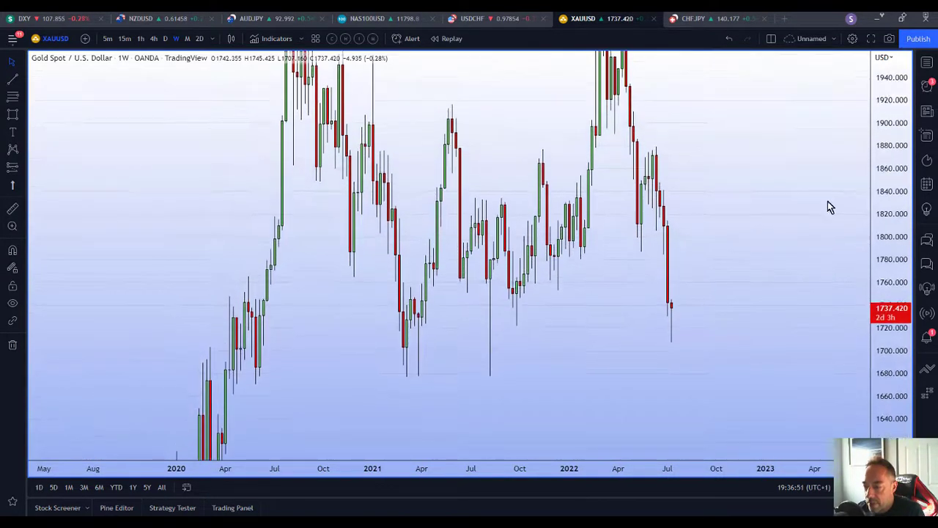
pyautogui.moveTo(749, 212); pyautogui.dragTo(723, 161)
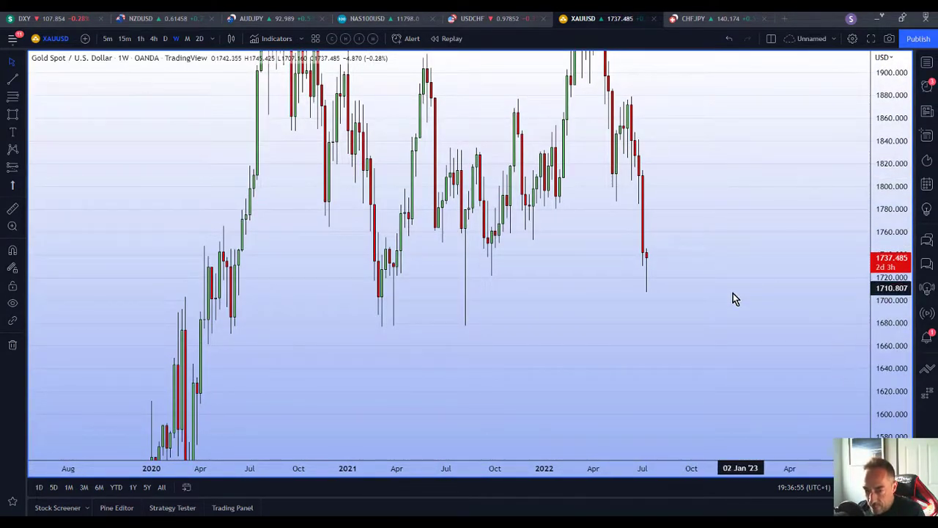
pyautogui.doubleClick(879, 322)
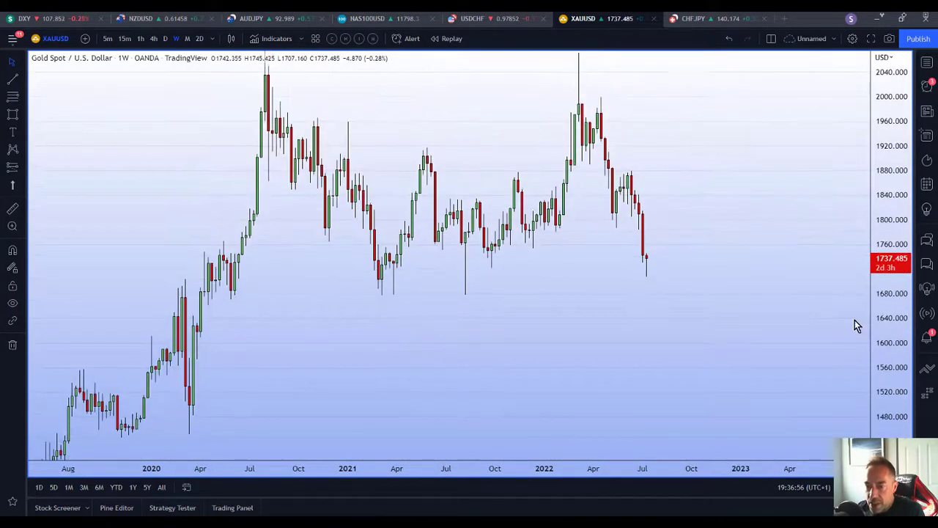
# - Draw a rectangle support zone around 1716–1730 spanning Sep 2021 to Sep 2022 on the weekly chart
pyautogui.click(12, 115)
pyautogui.moveTo(484, 266); pyautogui.dragTo(680, 277)
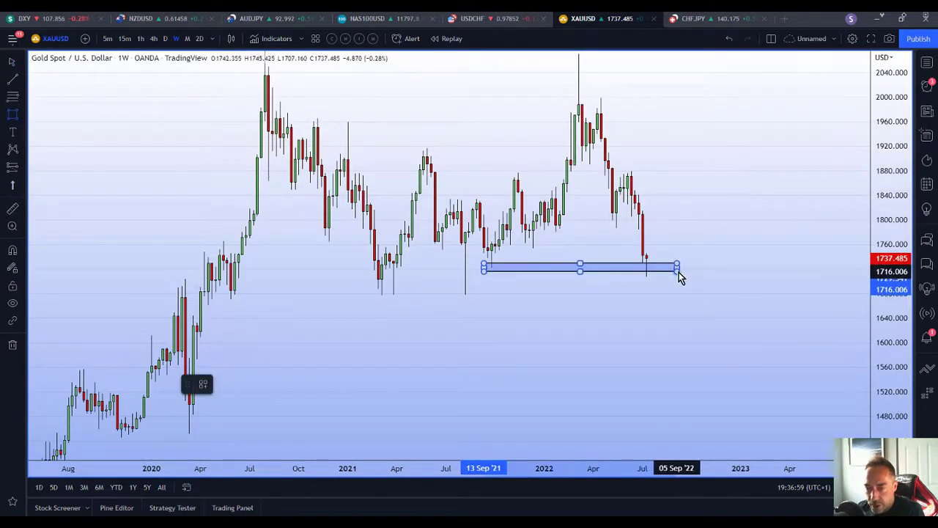
pyautogui.moveTo(889, 340); pyautogui.dragTo(887, 127)
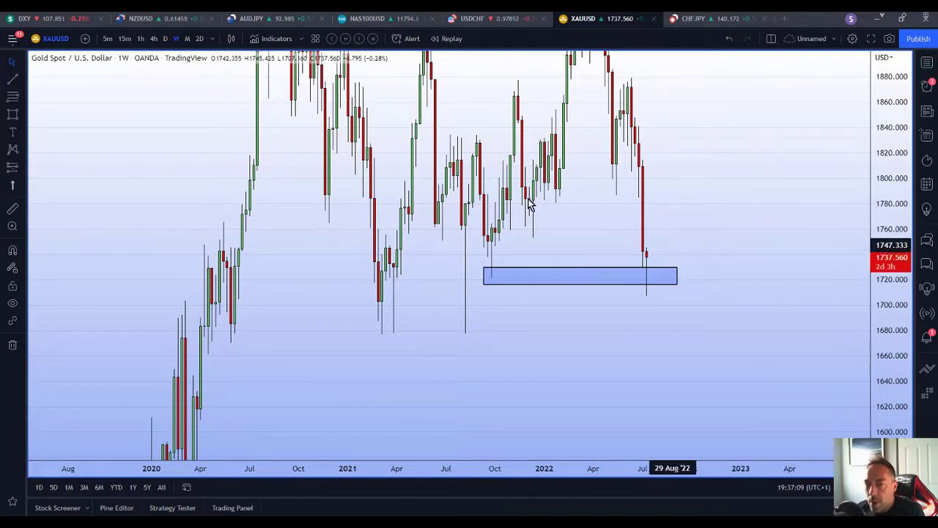
# - Cycle through the 1D, 1W and 4h timeframes, then remove the 1715–1735 support rectangle
pyautogui.click(165, 39)
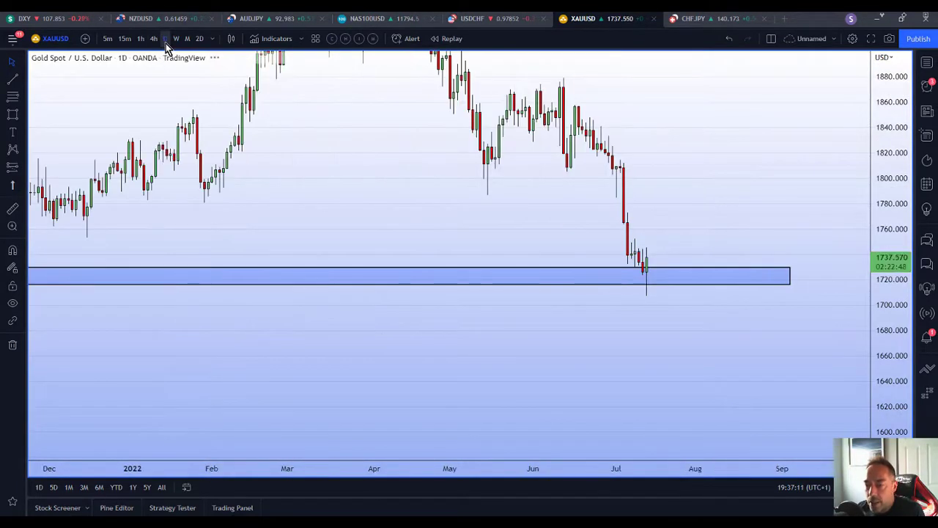
pyautogui.click(176, 39)
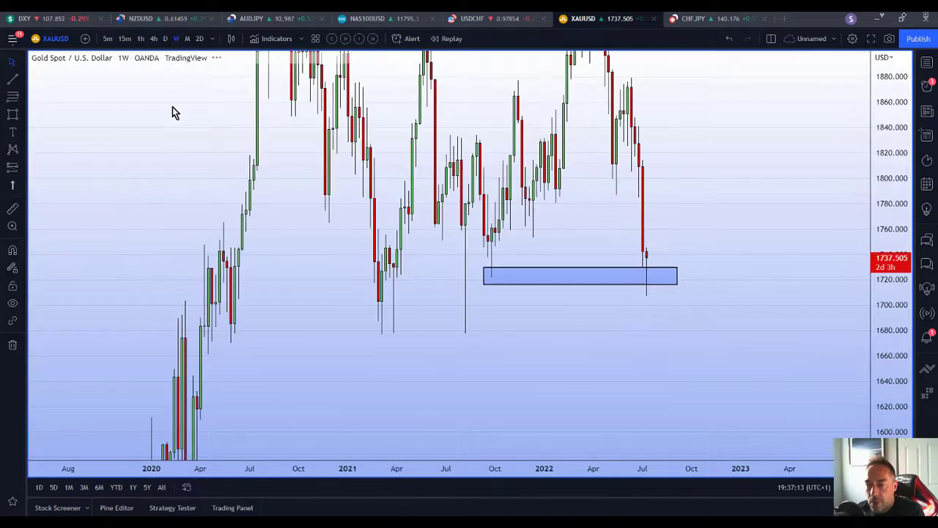
pyautogui.click(165, 39)
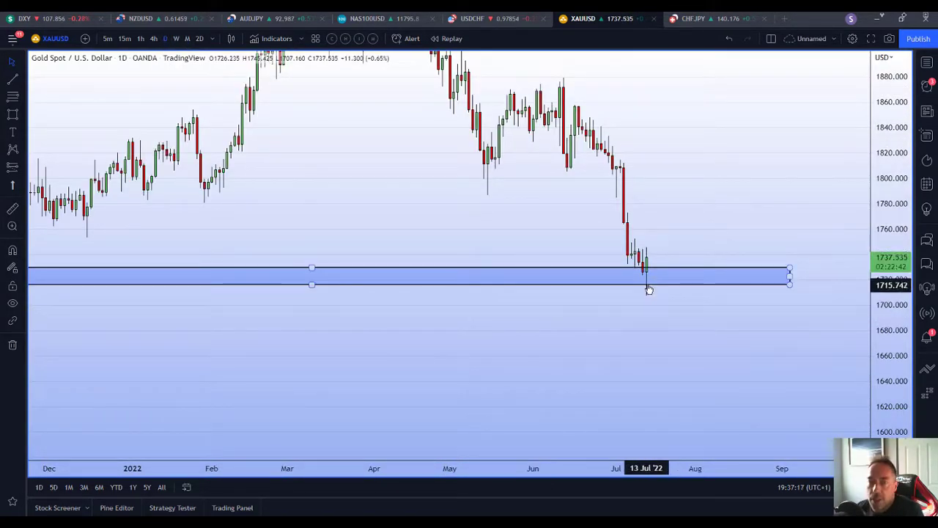
pyautogui.click(155, 39)
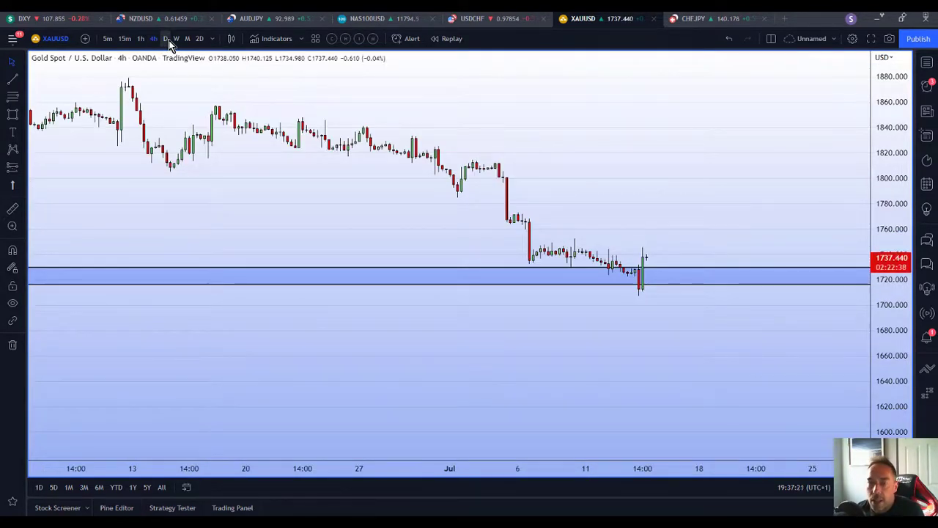
pyautogui.click(167, 39)
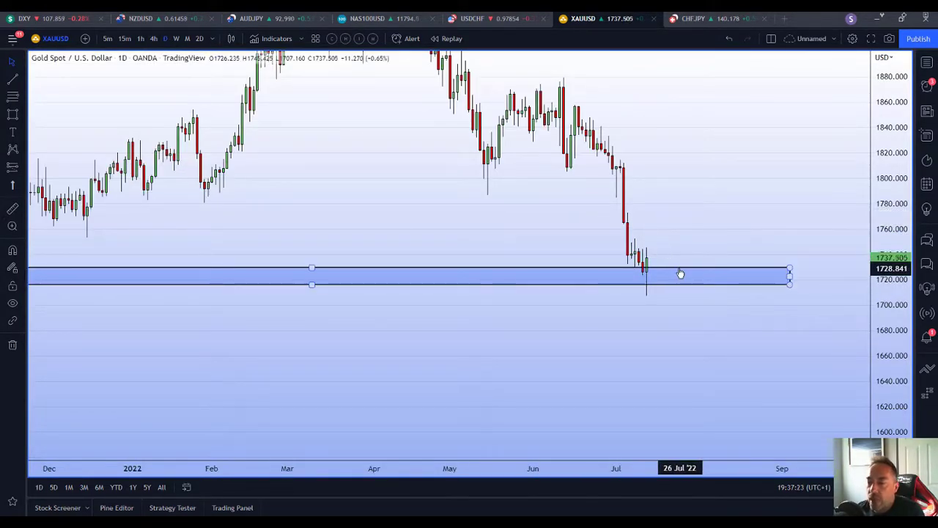
pyautogui.rightClick(680, 273)
pyautogui.click(707, 437)
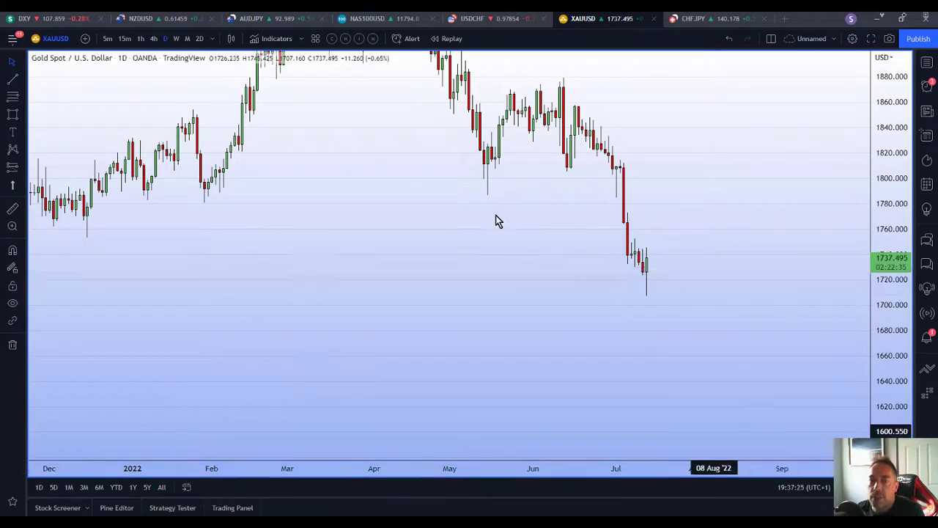
# - Return gold to weekly candles with a compressed price scale showing a wider range
pyautogui.click(176, 39)
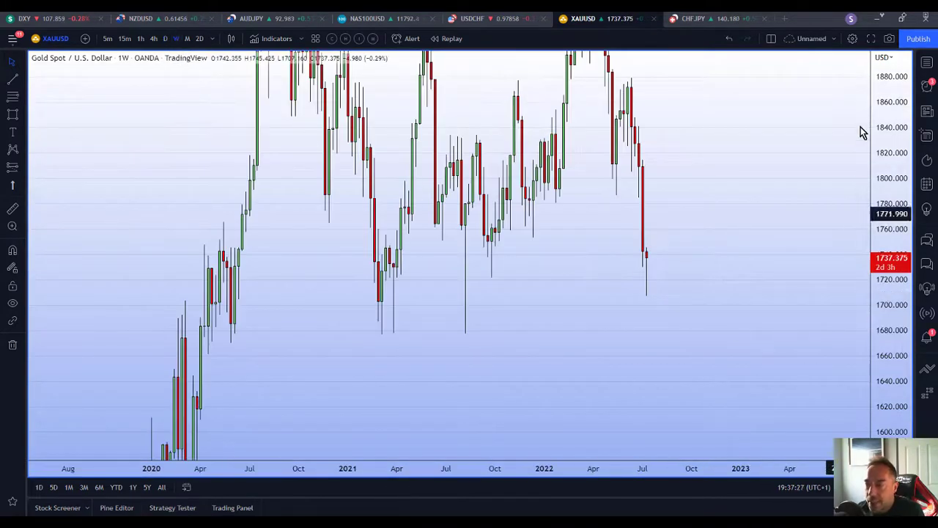
pyautogui.moveTo(889, 121); pyautogui.dragTo(890, 183)
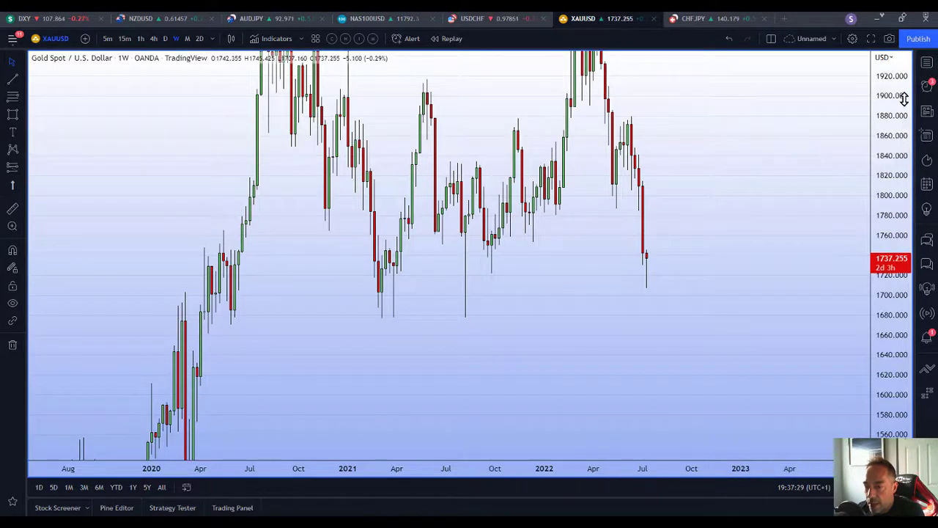
pyautogui.moveTo(904, 99); pyautogui.dragTo(901, 240)
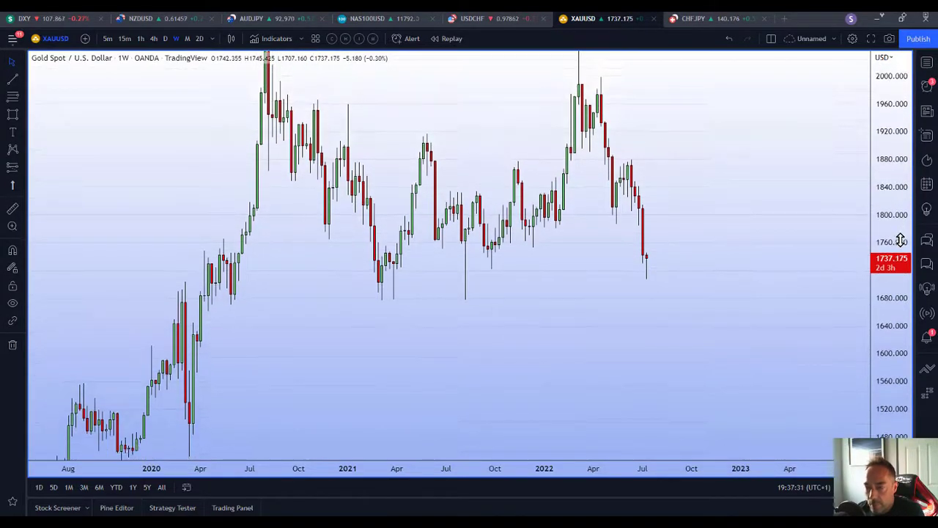
pyautogui.moveTo(755, 367); pyautogui.dragTo(774, 371)
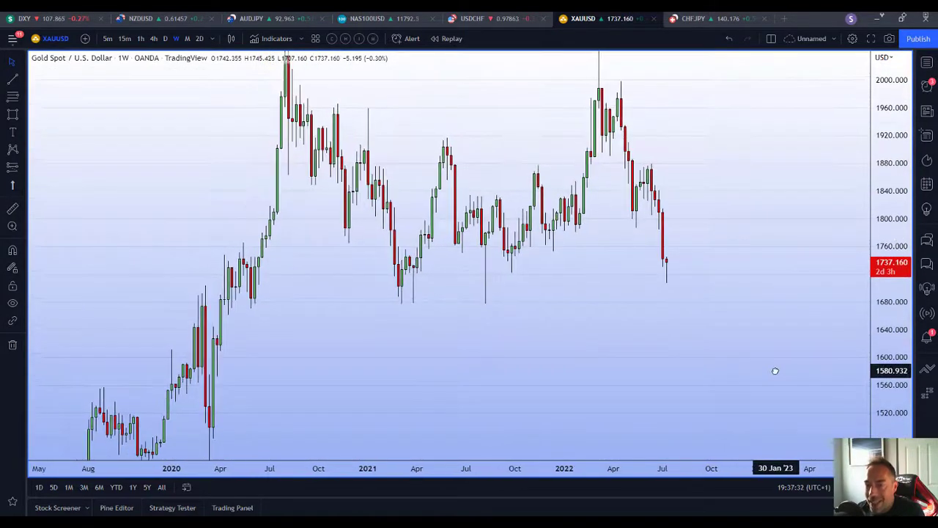
# - Draw a rectangle support zone at about 1672–1688 stretching from April 2020 into 2023
pyautogui.click(11, 115)
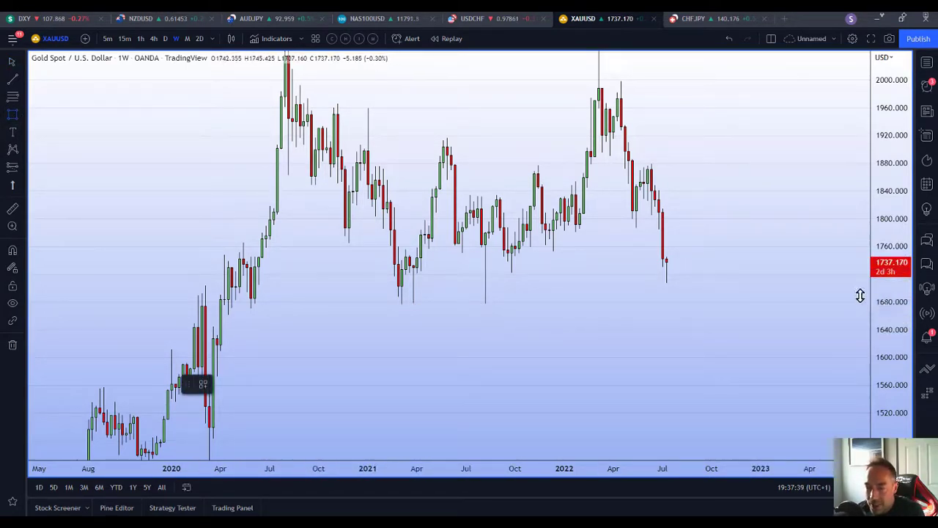
pyautogui.moveTo(231, 296); pyautogui.dragTo(365, 307)
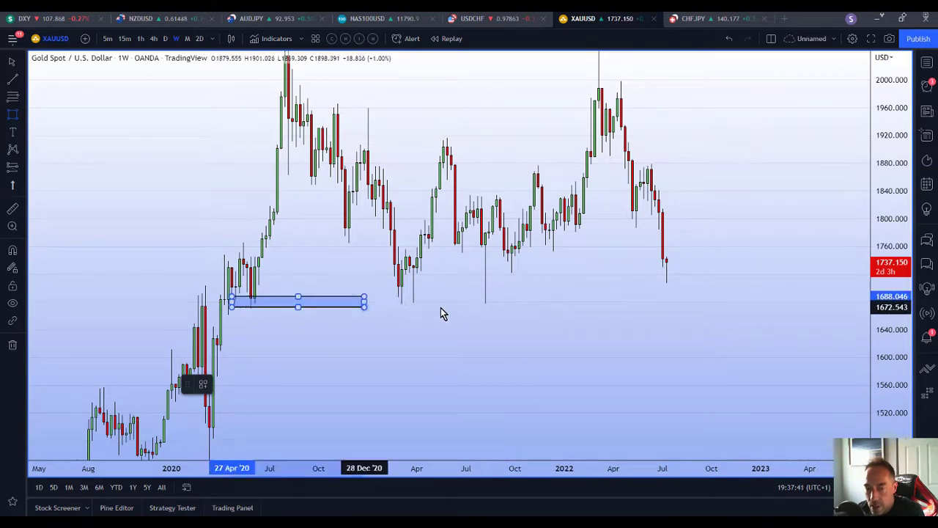
pyautogui.moveTo(440, 307); pyautogui.dragTo(784, 307)
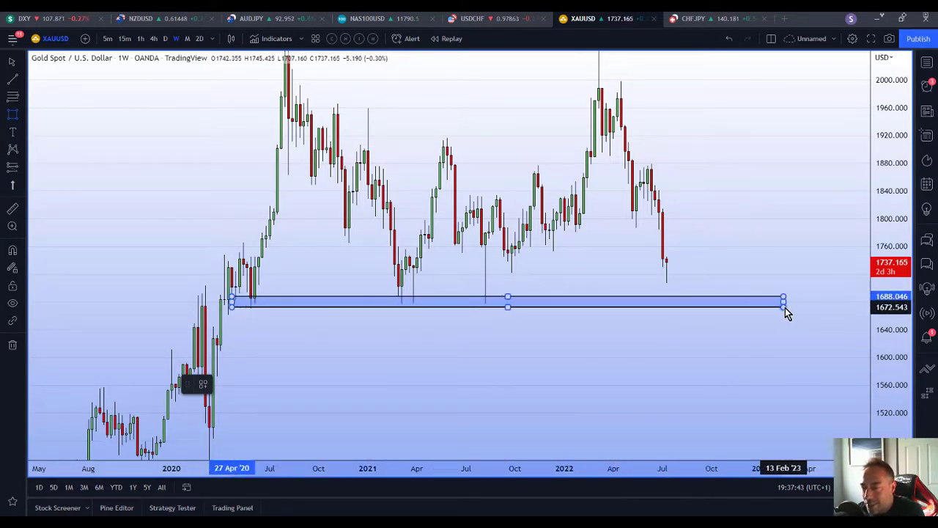
pyautogui.click(751, 268)
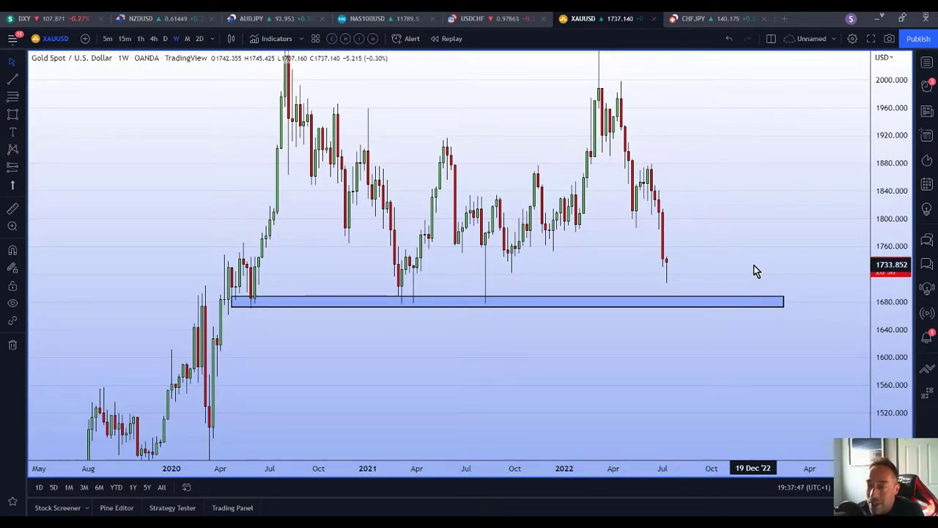
pyautogui.rightClick(799, 308)
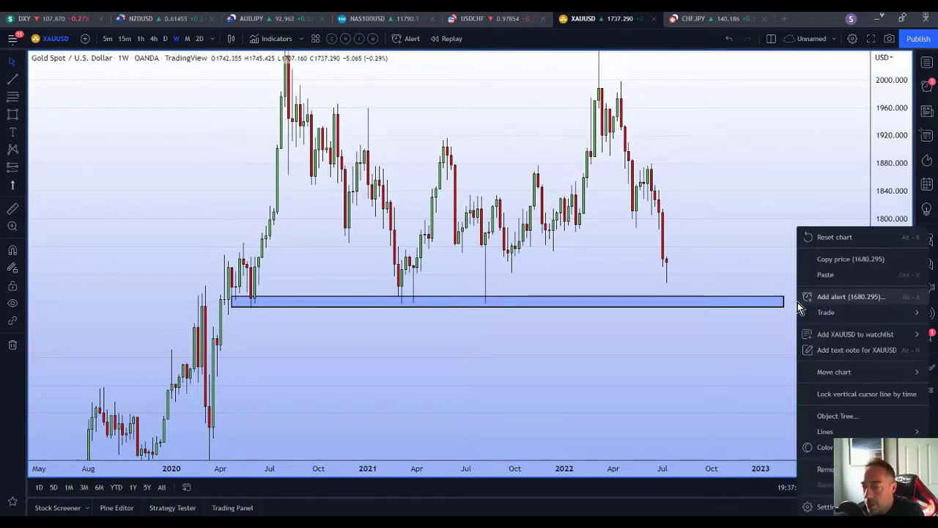
# - Create a one-time XAUUSD alert for price crossing 1678 inside the support zone
pyautogui.click(826, 298)
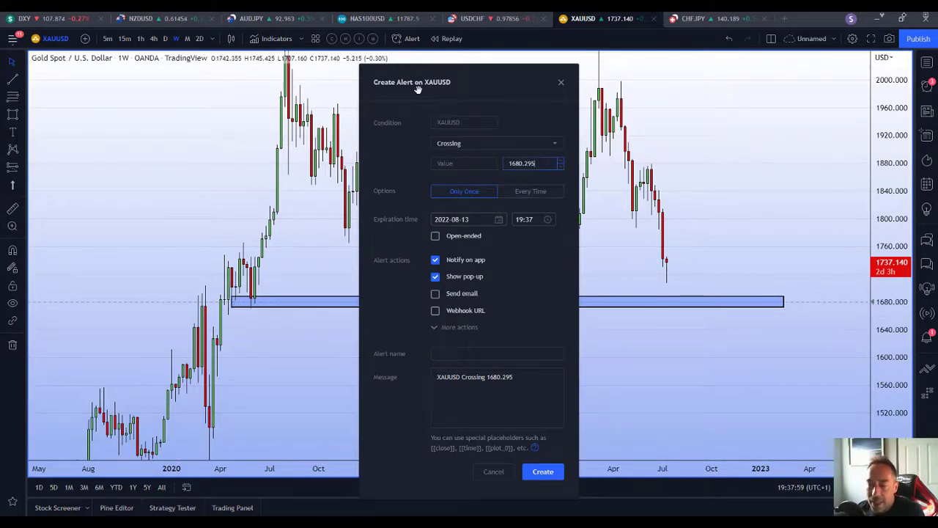
pyautogui.moveTo(418, 88); pyautogui.dragTo(130, 106)
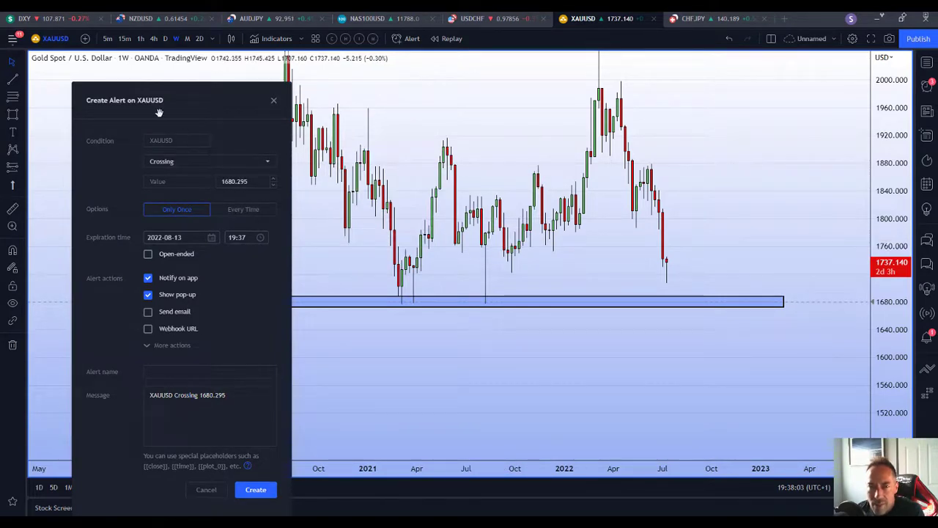
pyautogui.moveTo(157, 110); pyautogui.dragTo(730, 139)
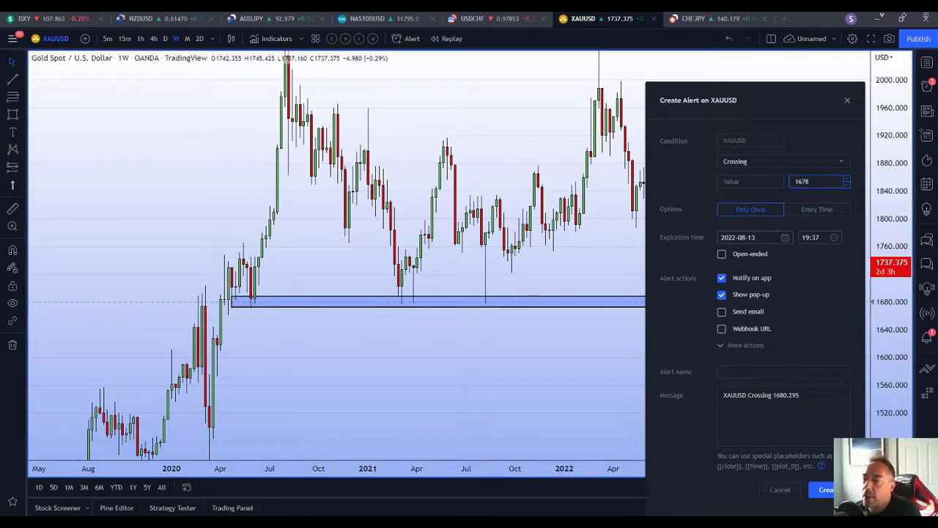
pyautogui.click(826, 489)
pyautogui.moveTo(887, 432); pyautogui.dragTo(883, 352)
pyautogui.moveTo(794, 251); pyautogui.dragTo(776, 242)
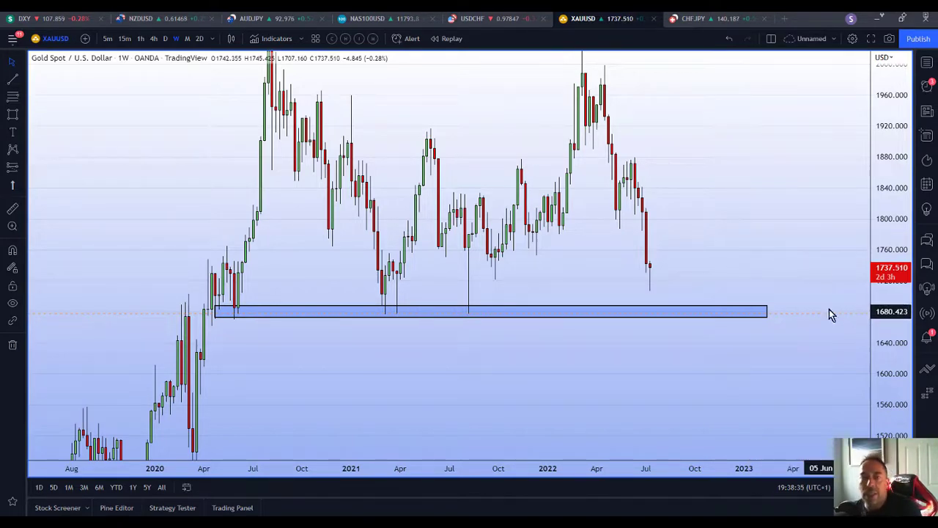
pyautogui.moveTo(797, 210); pyautogui.dragTo(780, 223)
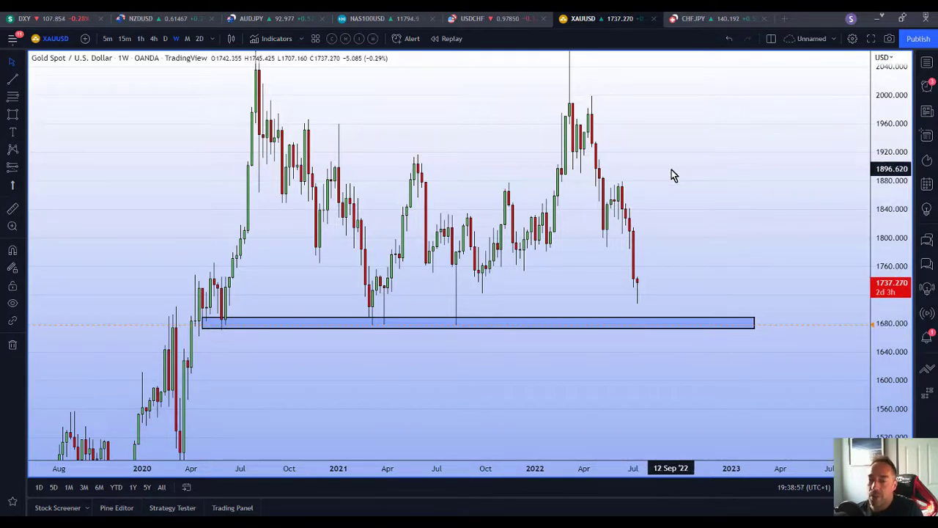
pyautogui.moveTo(809, 167); pyautogui.dragTo(836, 183)
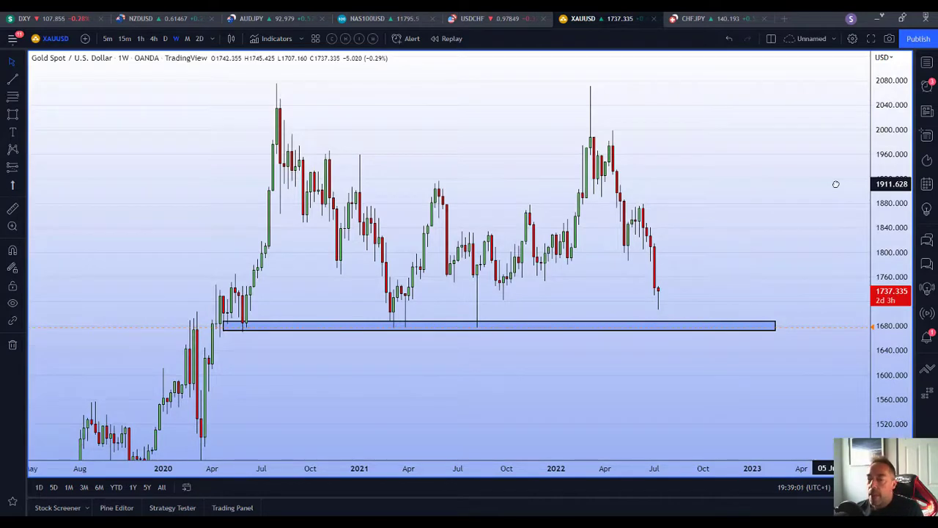
pyautogui.moveTo(743, 227); pyautogui.dragTo(805, 199)
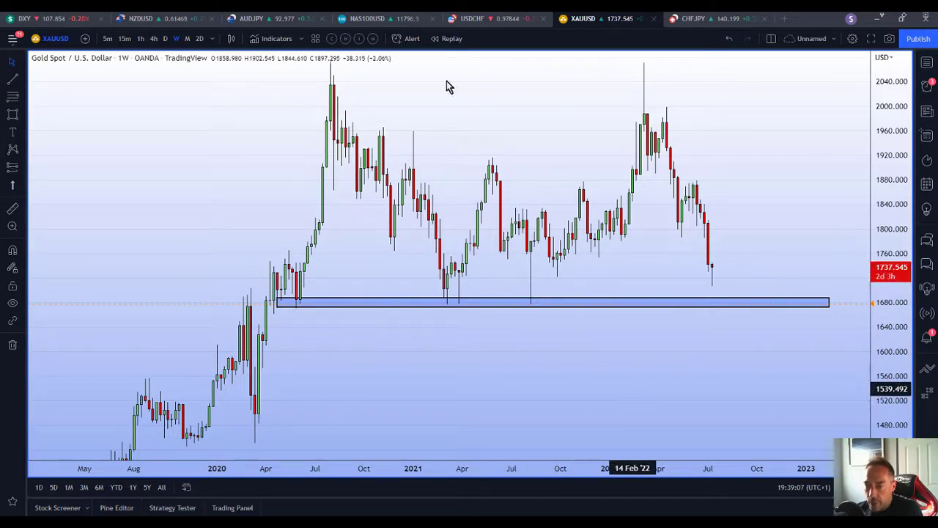
# - Start bar replay from mid-August 2021 on 1-hour gold candles
pyautogui.click(451, 38)
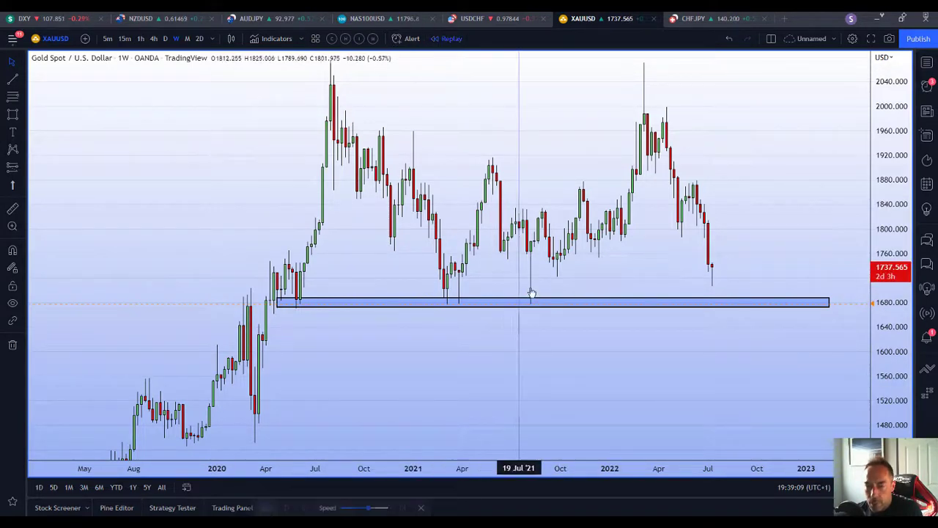
pyautogui.click(537, 247)
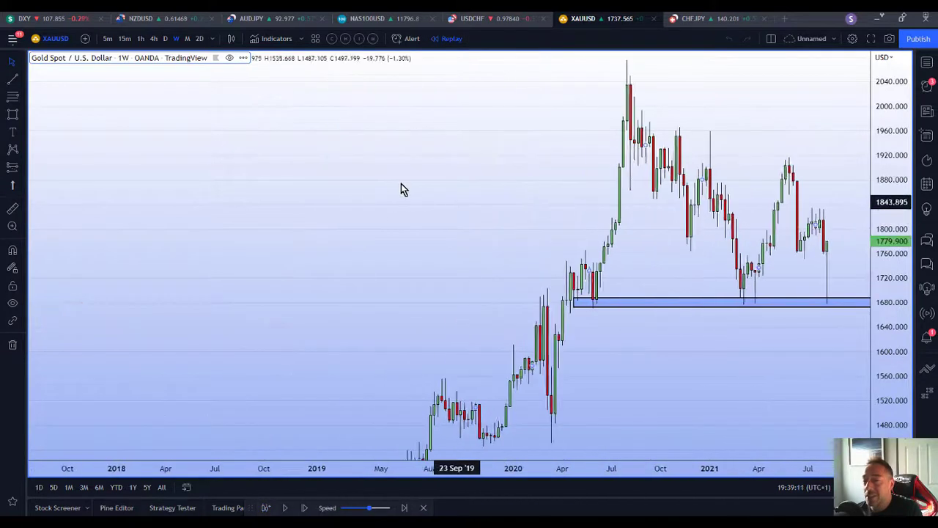
pyautogui.click(141, 39)
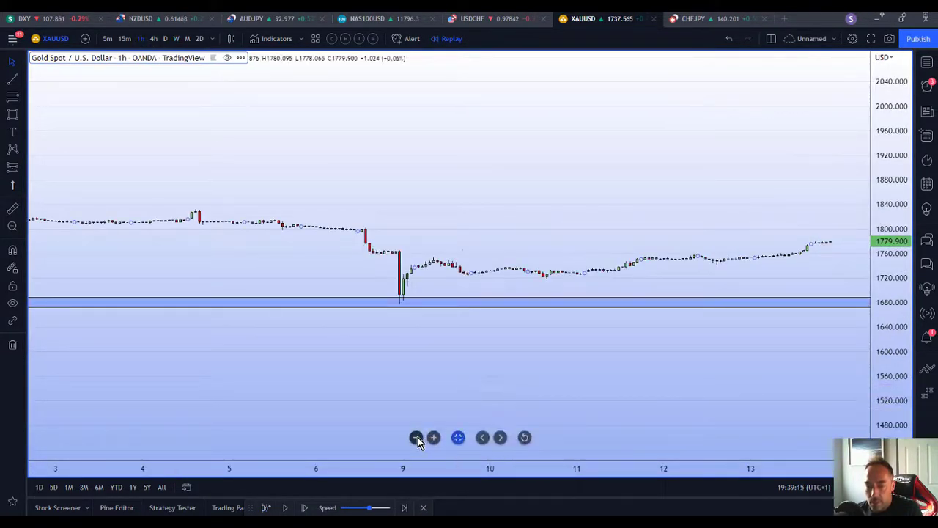
# - Frame the 9 August 2021 drop wicking into the 1672–1688 zone, then use 15-minute candles
pyautogui.click(416, 437)
pyautogui.click(418, 437)
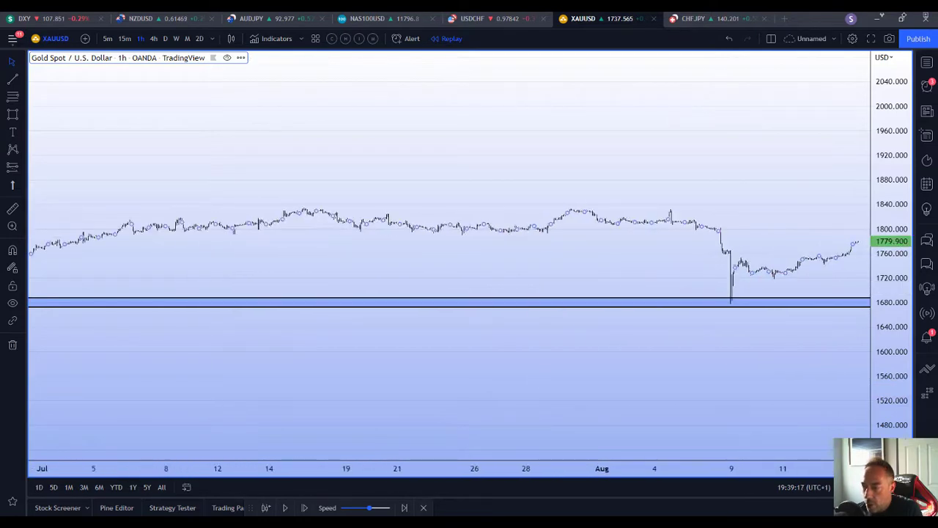
pyautogui.doubleClick(898, 396)
pyautogui.scroll(3, 549, 433)
pyautogui.click(434, 437)
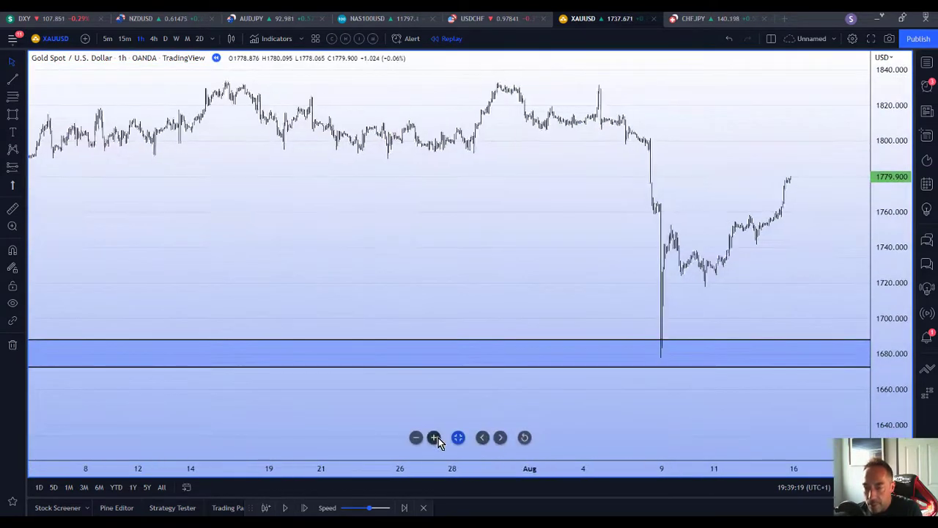
pyautogui.click(438, 438)
pyautogui.moveTo(473, 267); pyautogui.dragTo(797, 269)
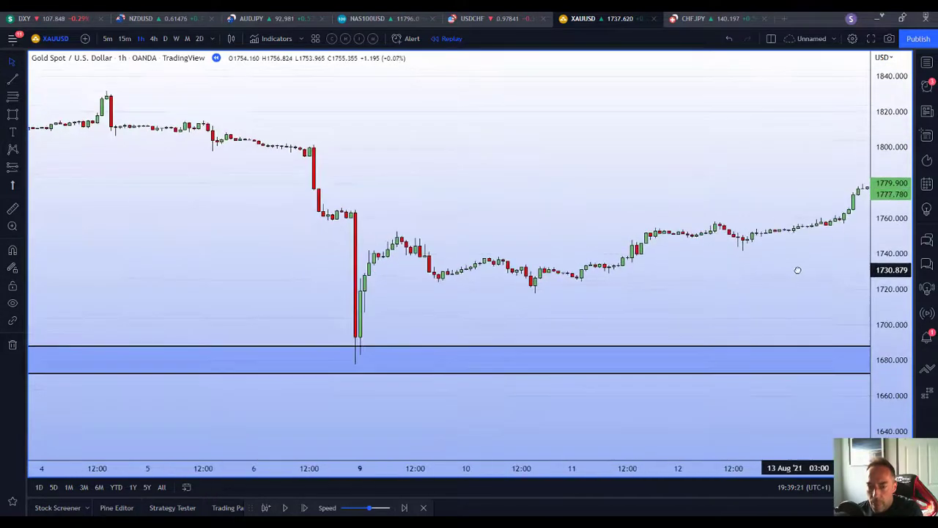
pyautogui.hscroll(-3, 578, 308)
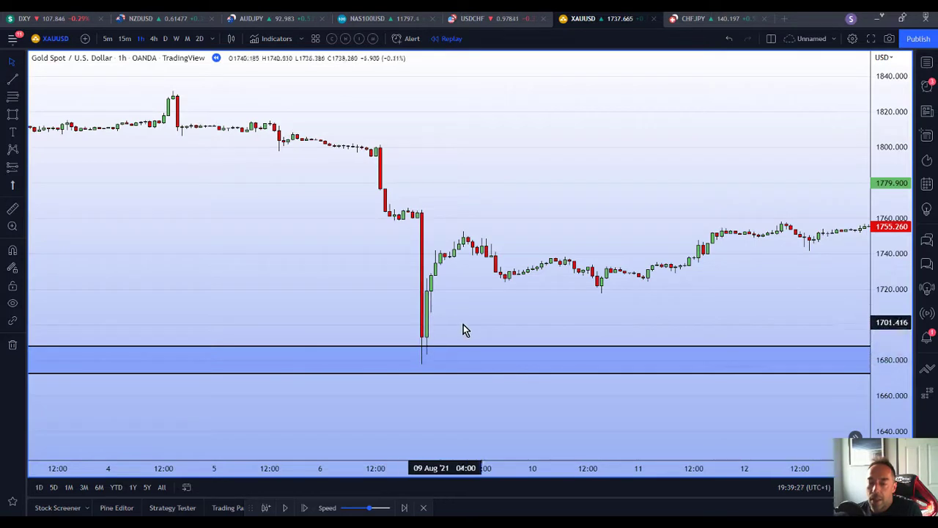
pyautogui.moveTo(463, 329); pyautogui.dragTo(504, 331)
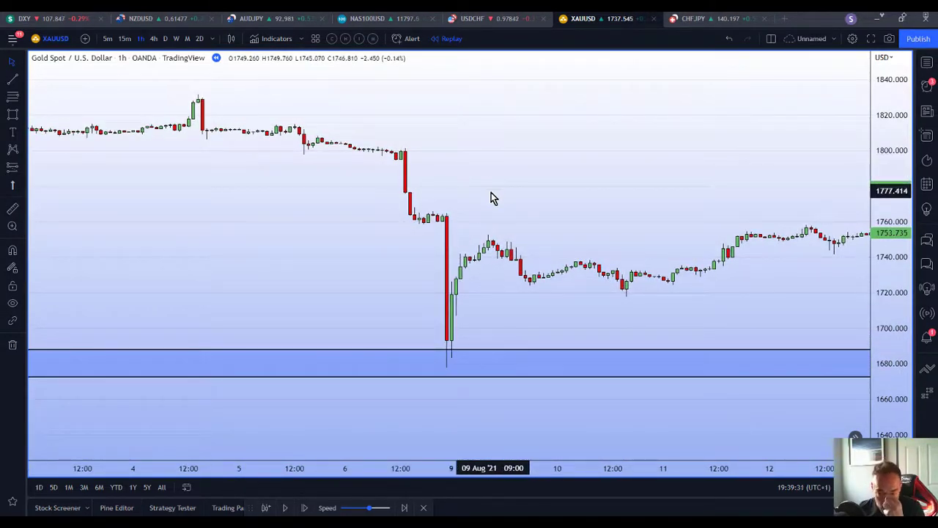
pyautogui.moveTo(584, 306); pyautogui.dragTo(565, 355)
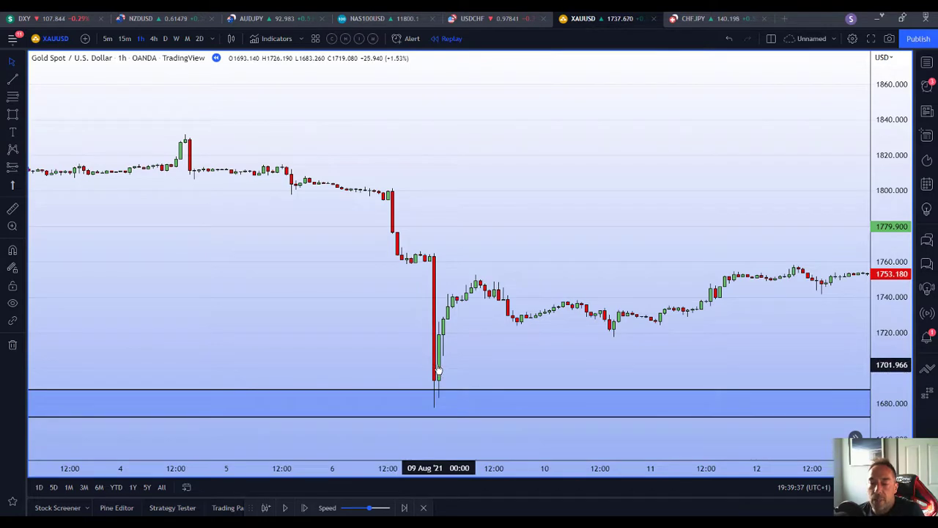
pyautogui.click(125, 38)
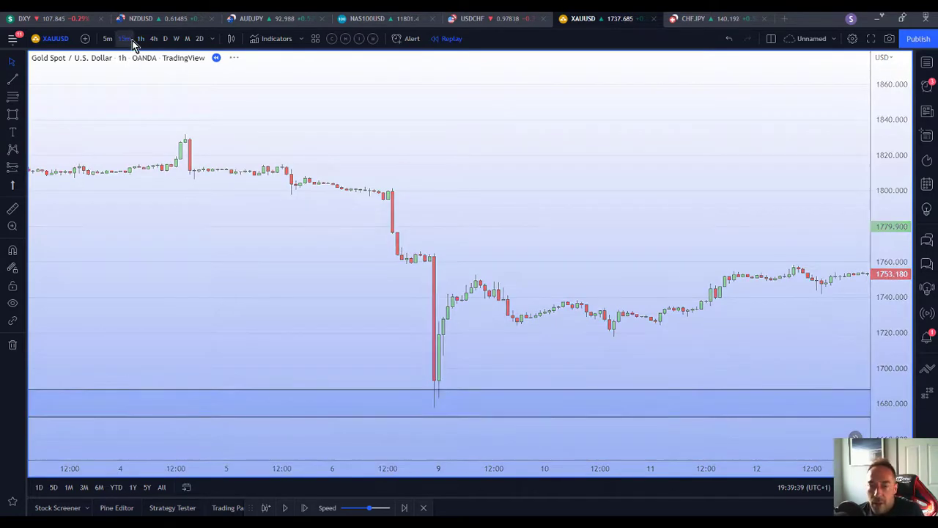
# - Zoom out and back in on the 15-minute chart around the 9 August plunge
pyautogui.click(415, 439)
pyautogui.click(415, 440)
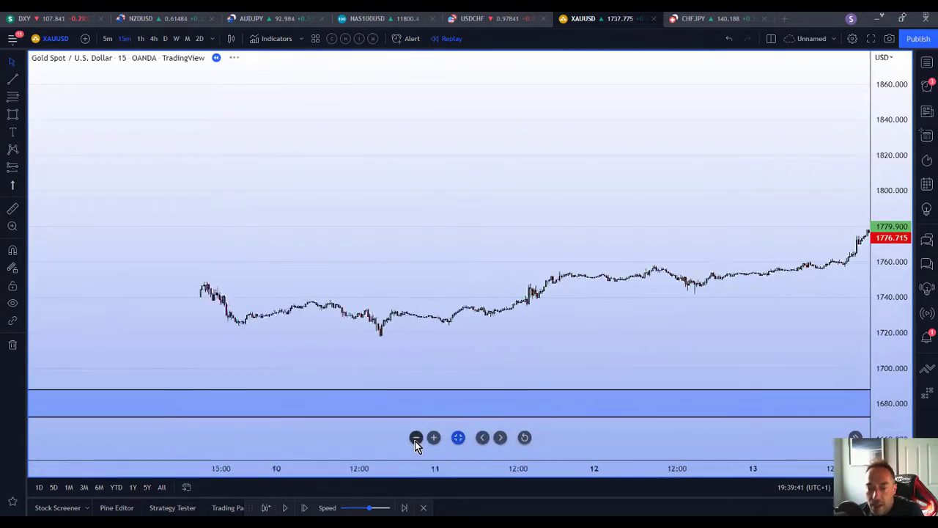
pyautogui.click(416, 440)
pyautogui.moveTo(592, 260); pyautogui.dragTo(869, 256)
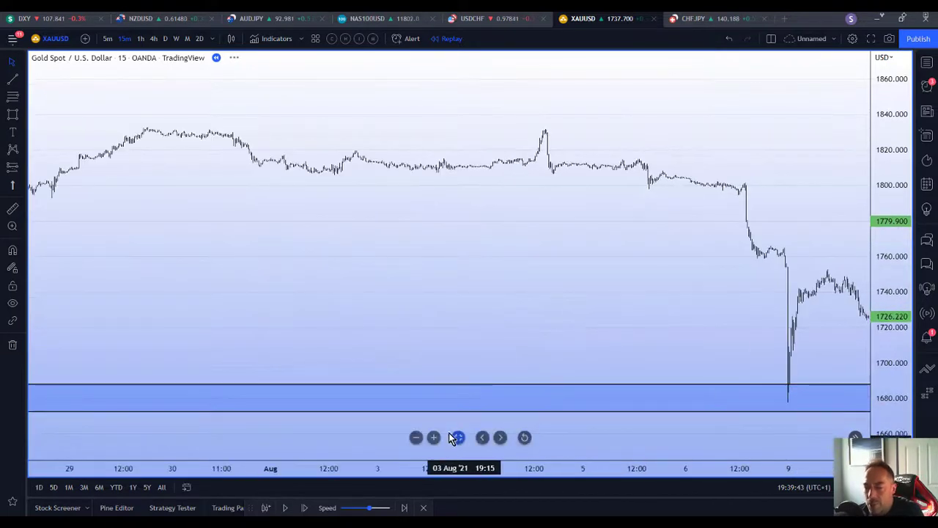
pyautogui.click(434, 437)
pyautogui.click(434, 437)
pyautogui.click(434, 437)
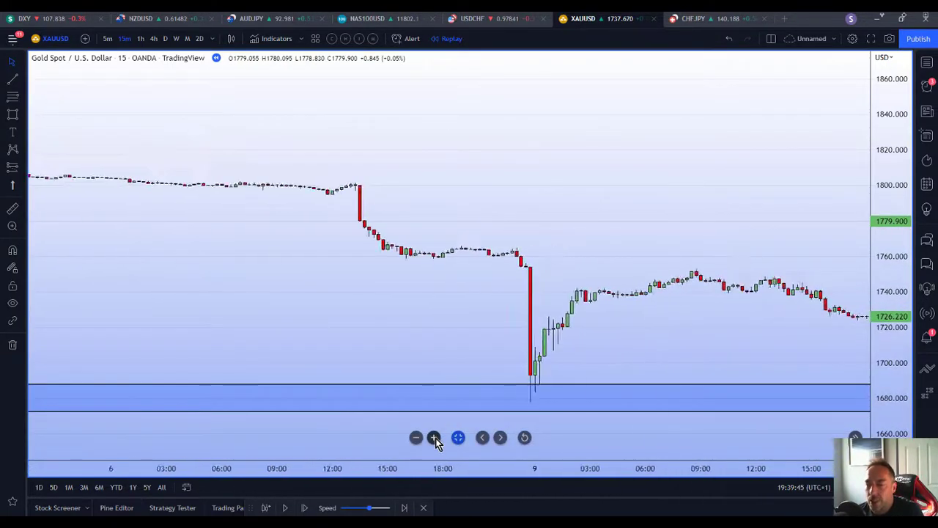
# - Enlarge the candles and pan forward to show price through 10–11 August
pyautogui.moveTo(894, 387); pyautogui.dragTo(895, 348)
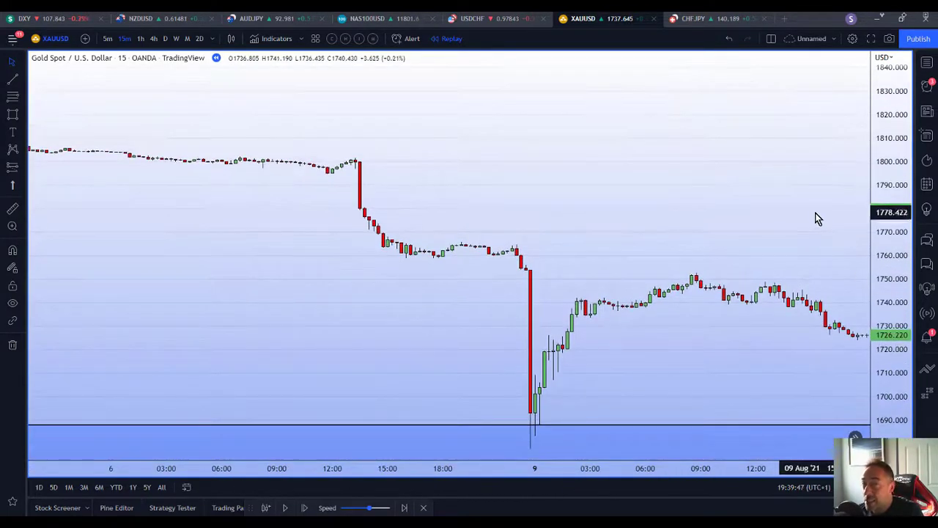
pyautogui.moveTo(739, 243); pyautogui.dragTo(754, 237)
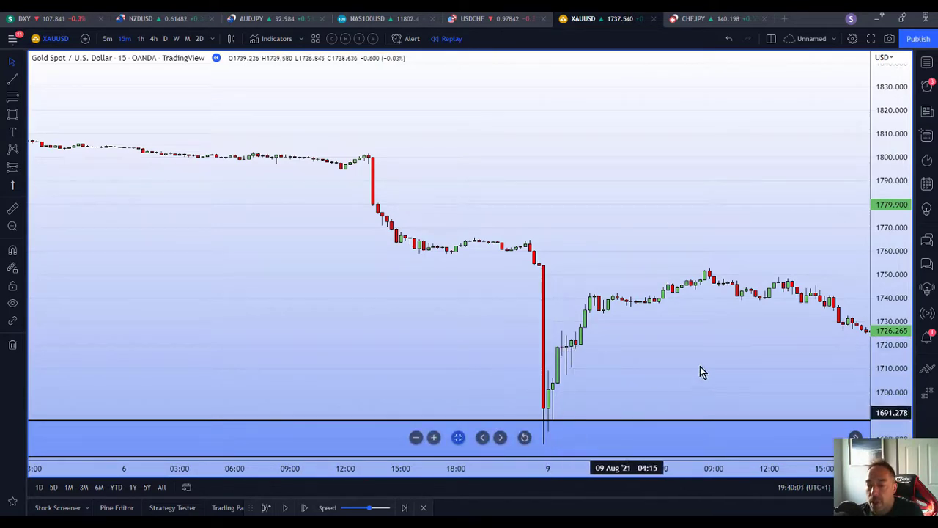
pyautogui.moveTo(663, 363); pyautogui.dragTo(448, 359)
pyautogui.moveTo(706, 355); pyautogui.dragTo(398, 333)
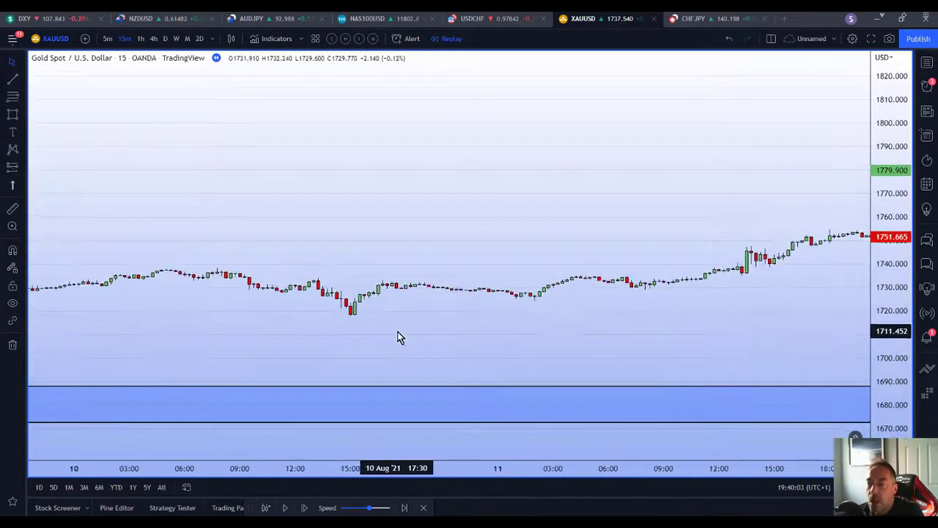
# - Switch to 4-hour candles and exit bar replay mode
pyautogui.click(154, 39)
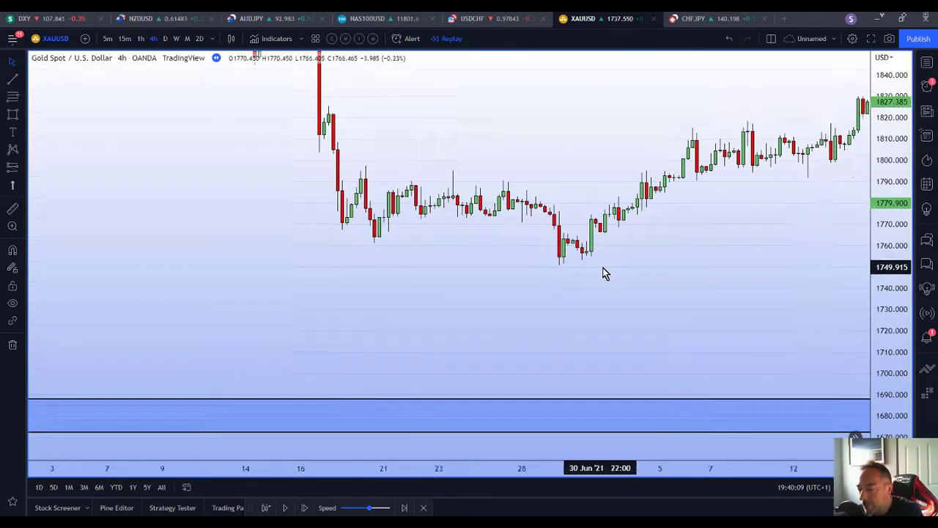
pyautogui.click(423, 508)
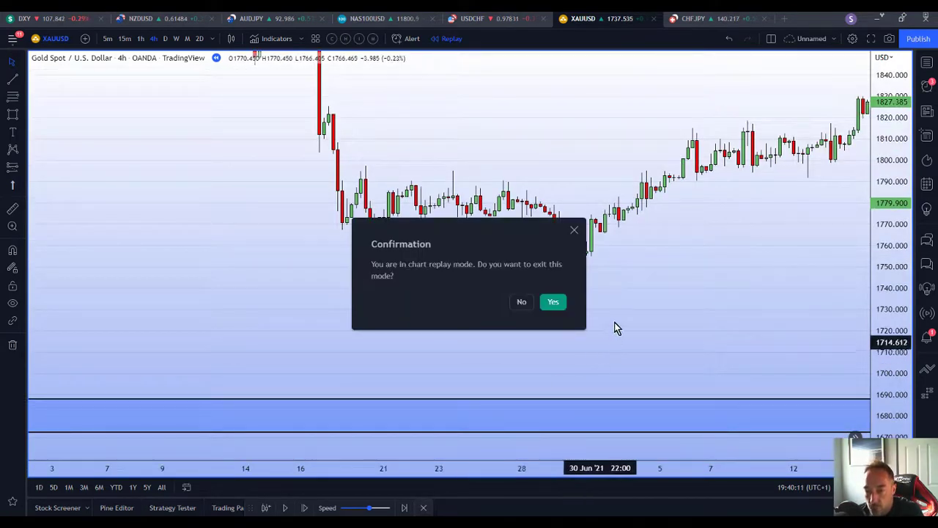
pyautogui.click(555, 302)
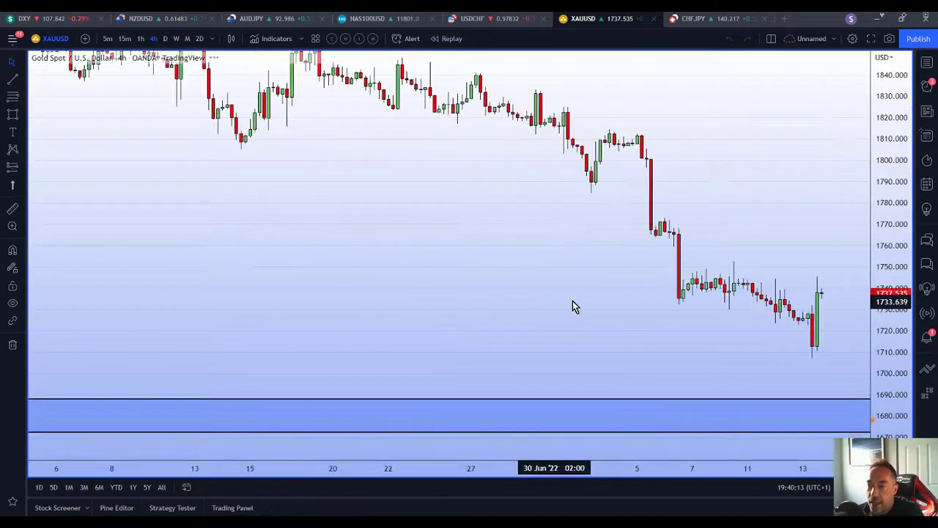
# - Return to live weekly candles framing the support zone and select the Long Position tool
pyautogui.click(167, 38)
pyautogui.click(181, 40)
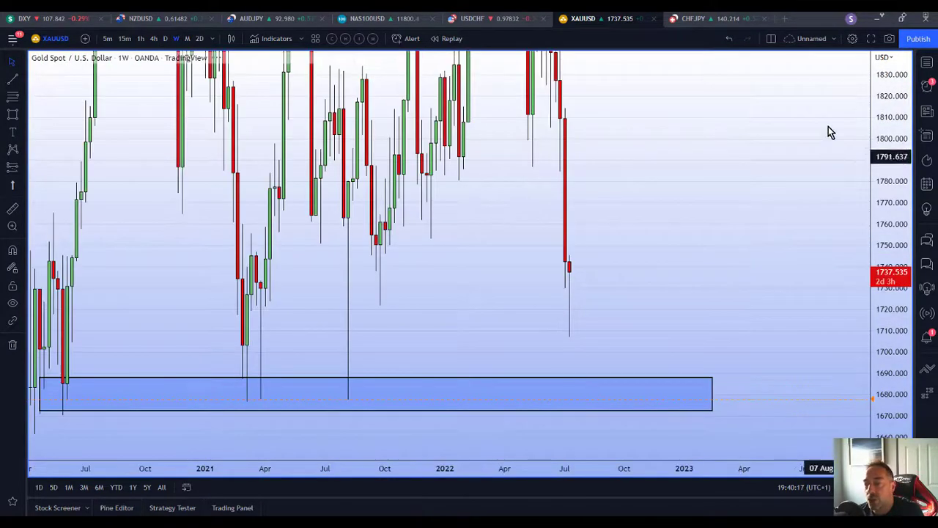
pyautogui.moveTo(757, 258); pyautogui.dragTo(784, 232)
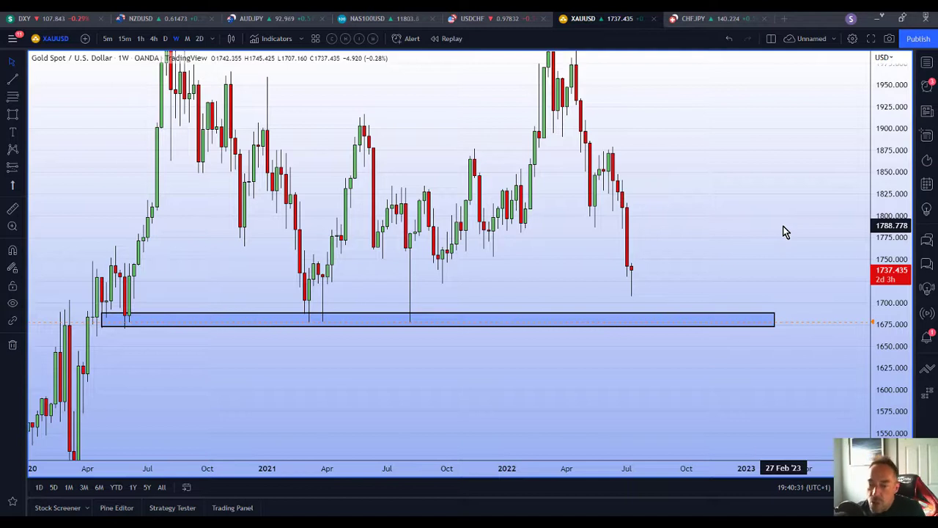
pyautogui.click(24, 171)
pyautogui.click(52, 168)
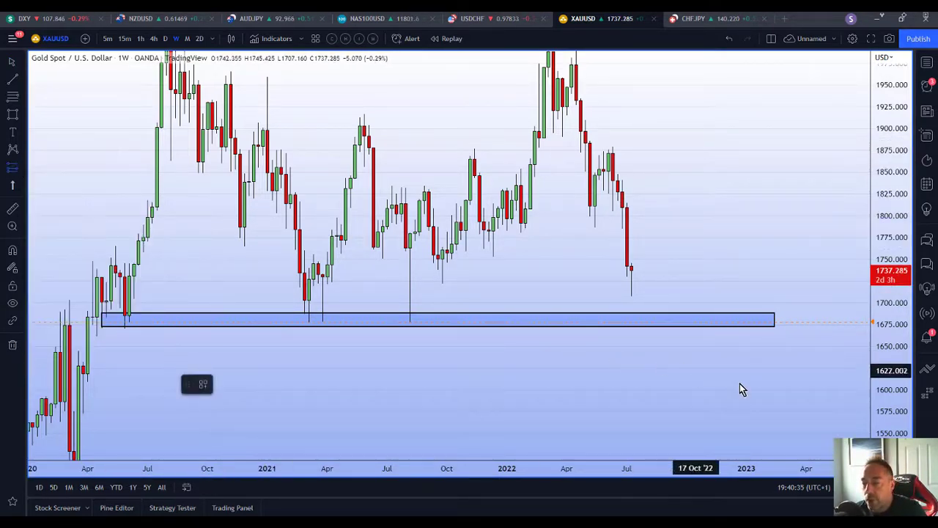
# - Place a long position on the blue support zone with entry price 1678
pyautogui.click(689, 321)
pyautogui.doubleClick(702, 322)
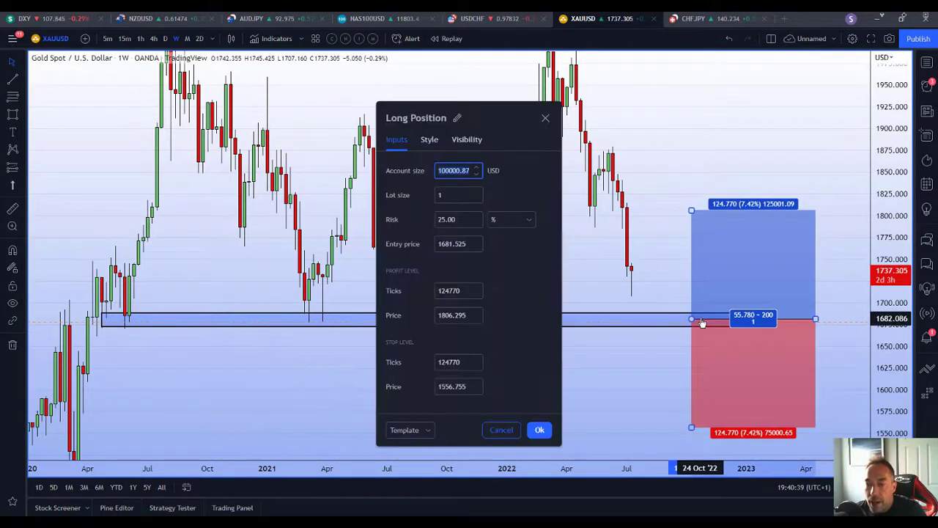
pyautogui.click(470, 244)
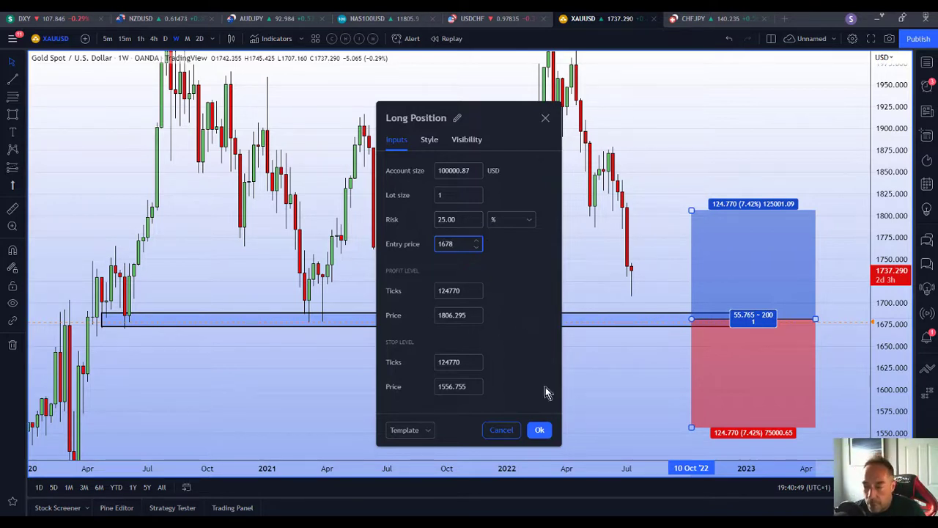
pyautogui.click(541, 429)
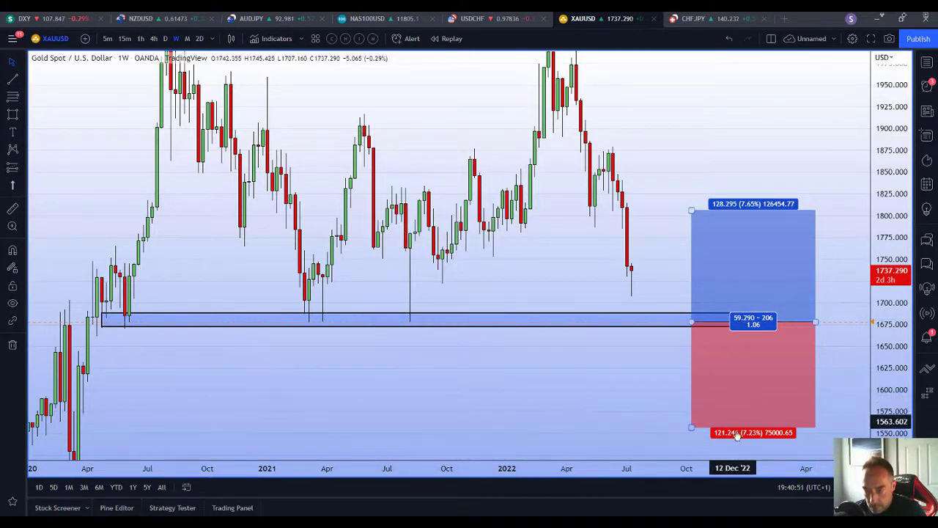
# - Set the long position's stop loss to 1665
pyautogui.moveTo(692, 429); pyautogui.dragTo(719, 333)
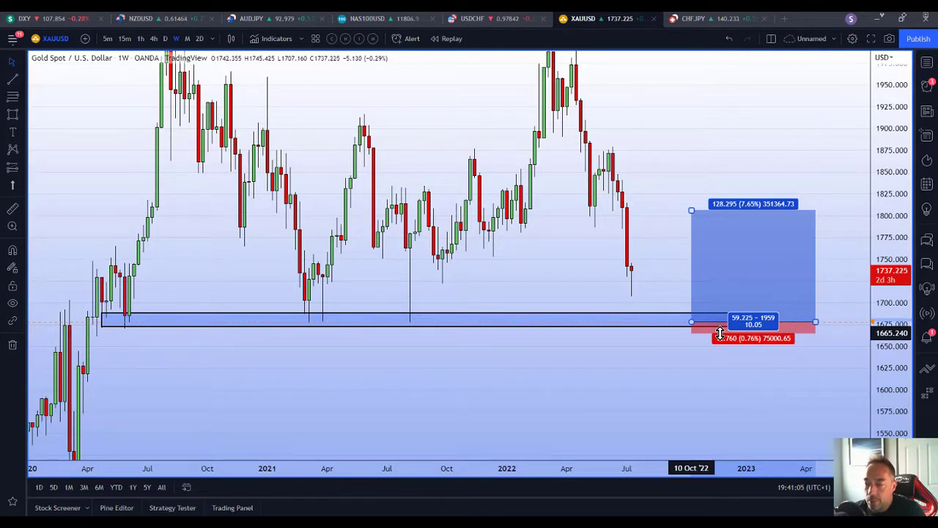
pyautogui.doubleClick(718, 295)
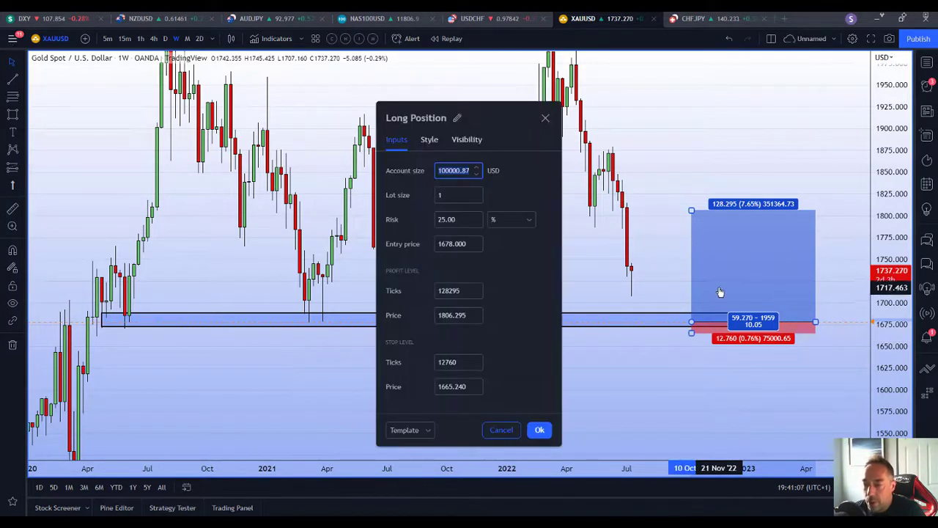
pyautogui.click(463, 387)
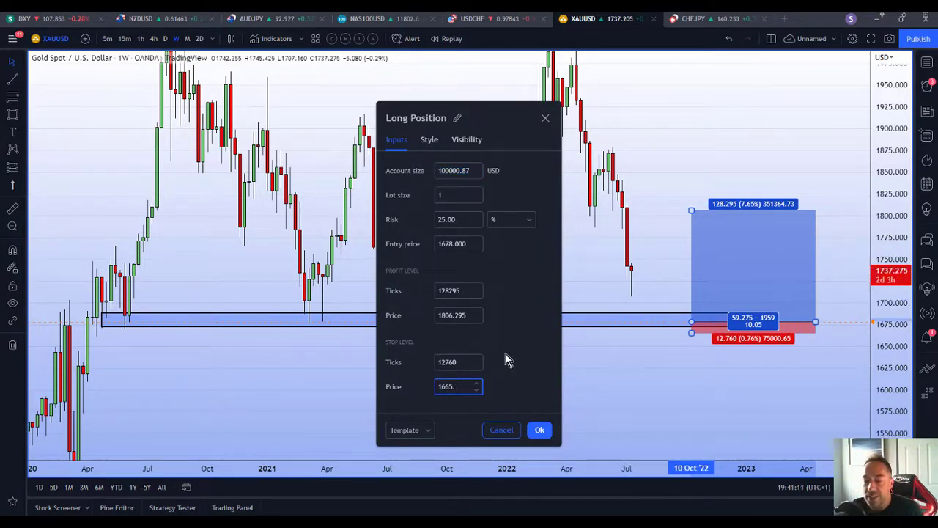
pyautogui.click(539, 429)
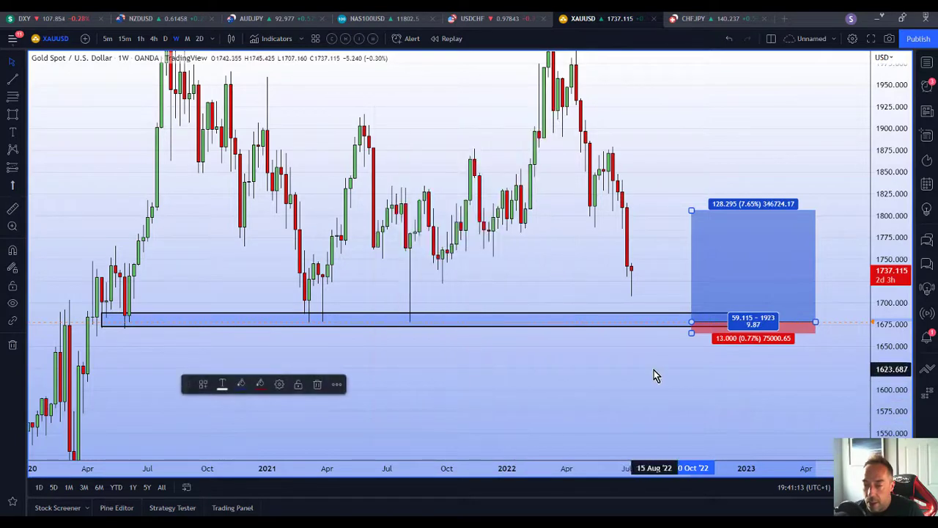
pyautogui.moveTo(891, 333); pyautogui.dragTo(891, 294)
pyautogui.moveTo(264, 439); pyautogui.dragTo(310, 314)
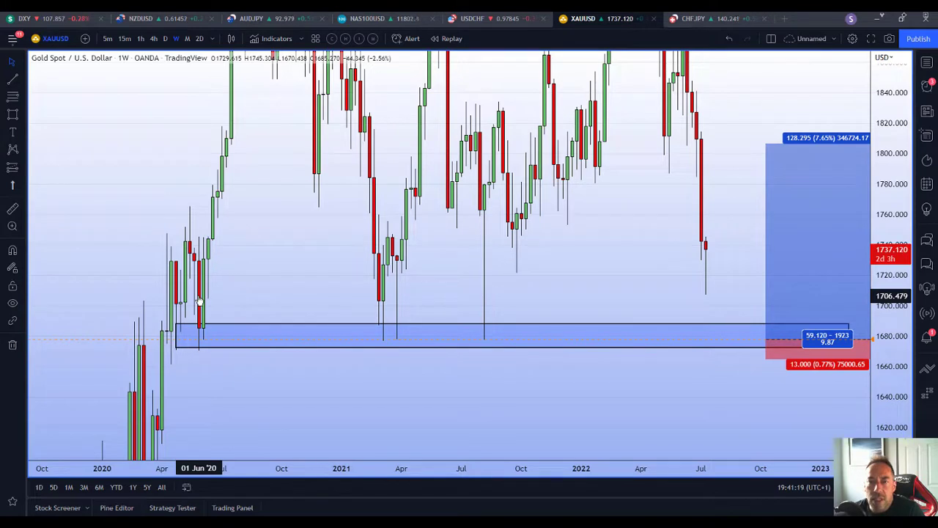
pyautogui.doubleClick(791, 279)
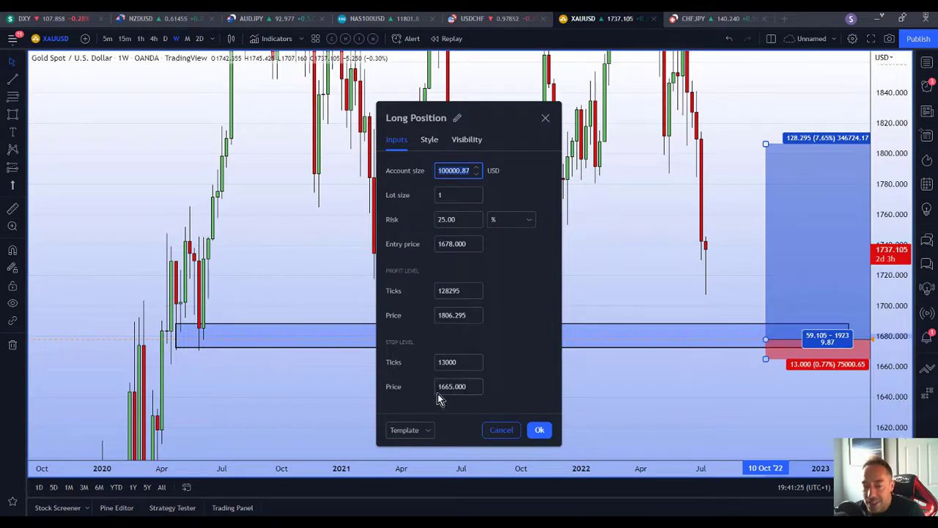
pyautogui.click(503, 430)
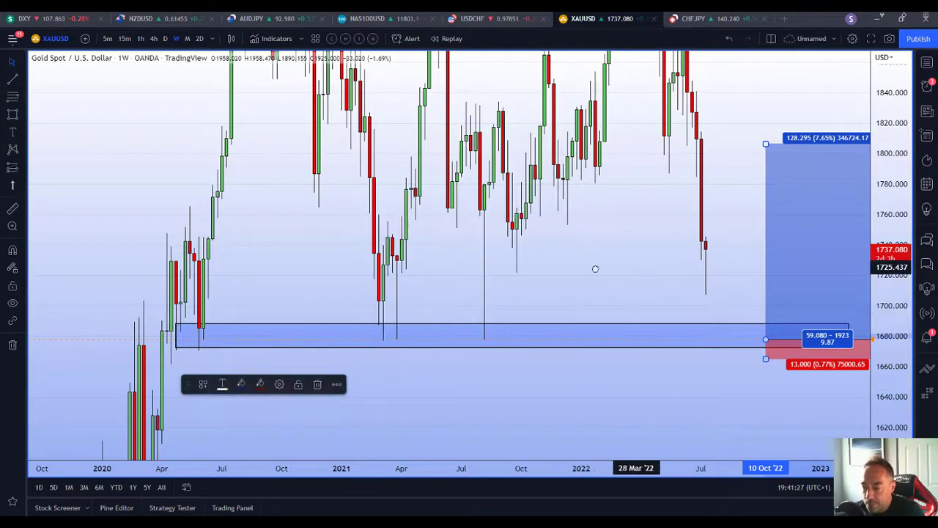
pyautogui.moveTo(592, 268); pyautogui.dragTo(452, 281)
pyautogui.moveTo(848, 171); pyautogui.dragTo(825, 231)
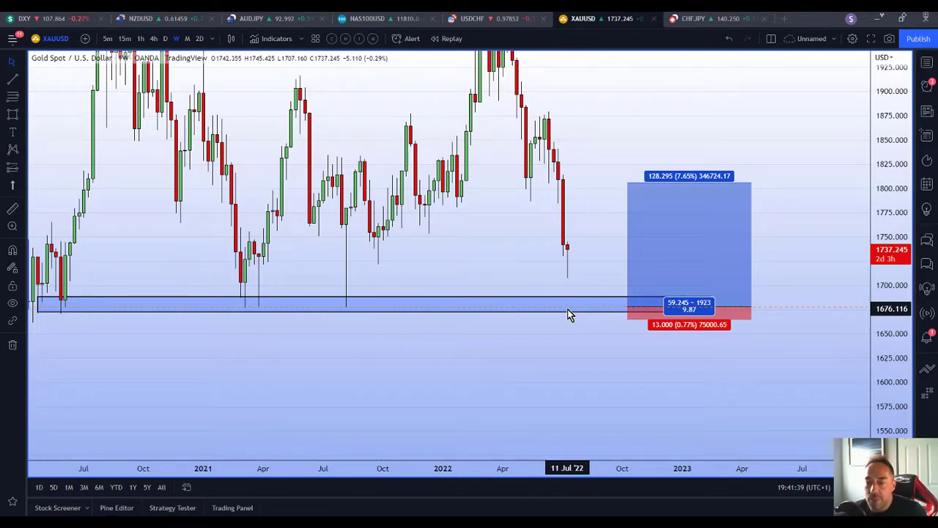
pyautogui.moveTo(575, 364); pyautogui.dragTo(613, 367)
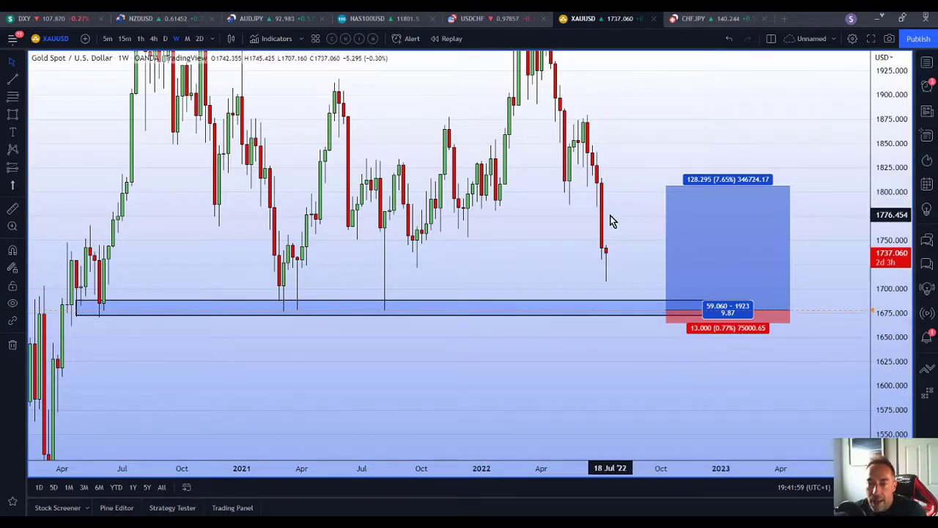
# - Drag the long position's profit target down to about 1712, then back up near 1750
pyautogui.moveTo(609, 222); pyautogui.dragTo(639, 250)
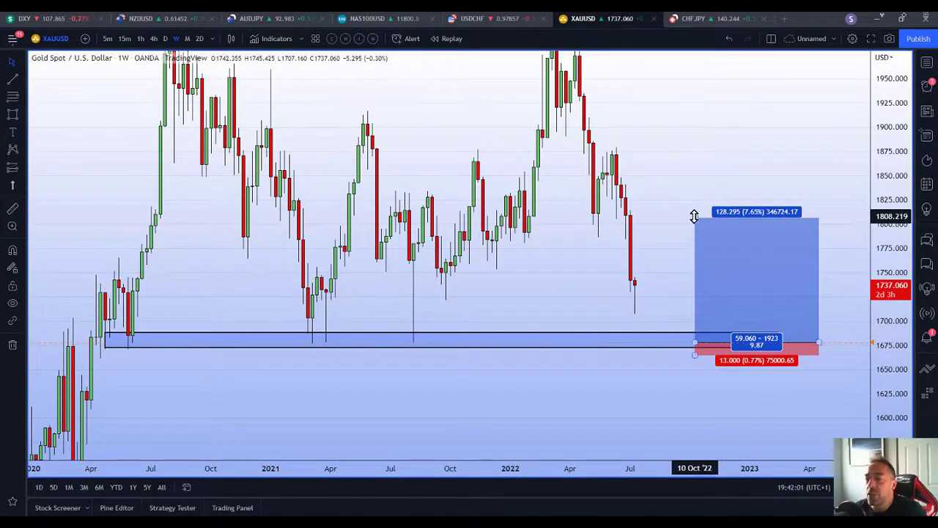
pyautogui.moveTo(693, 215)
pyautogui.mouseDown()
pyautogui.moveTo(709, 309)
pyautogui.moveTo(712, 275)
pyautogui.moveTo(710, 310)
pyautogui.mouseUp()
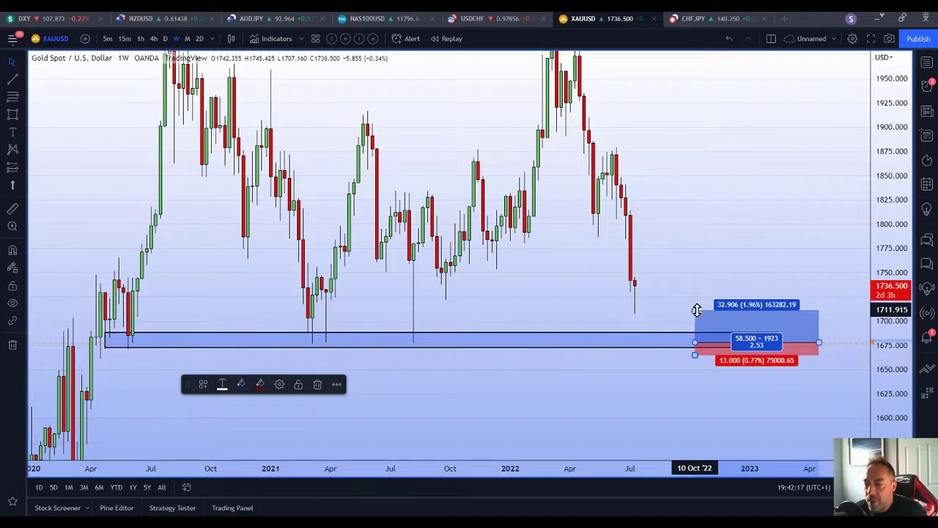
pyautogui.moveTo(695, 310); pyautogui.dragTo(719, 276)
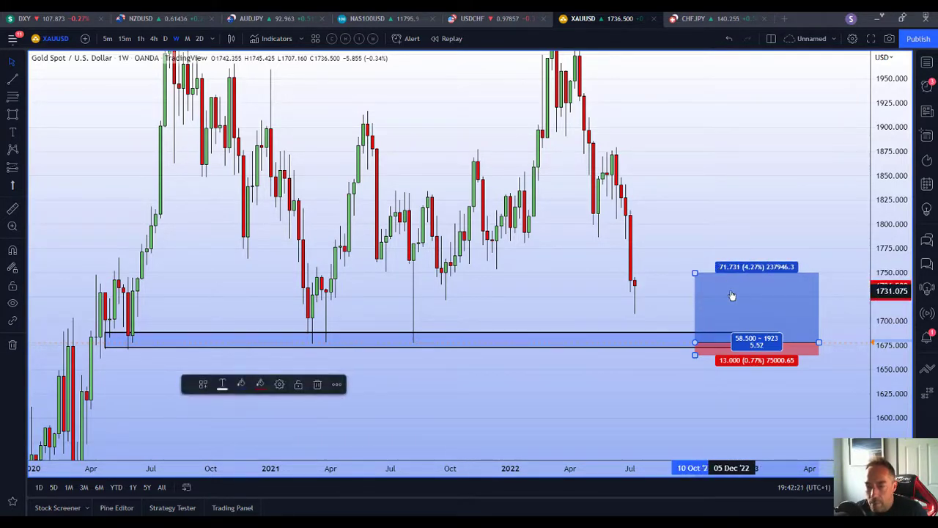
# - Set the take-profit price to exactly 1749.80 in the Long Position settings
pyautogui.doubleClick(732, 295)
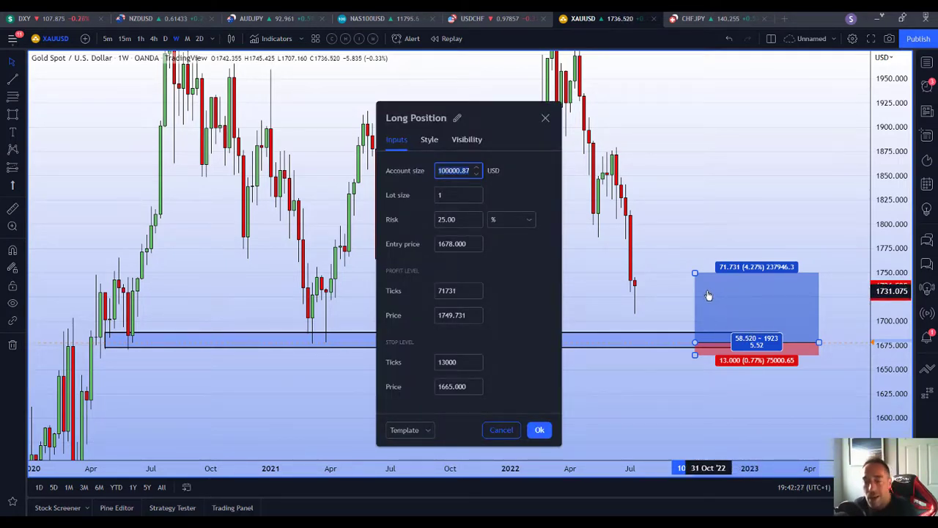
pyautogui.click(477, 313)
pyautogui.click(477, 312)
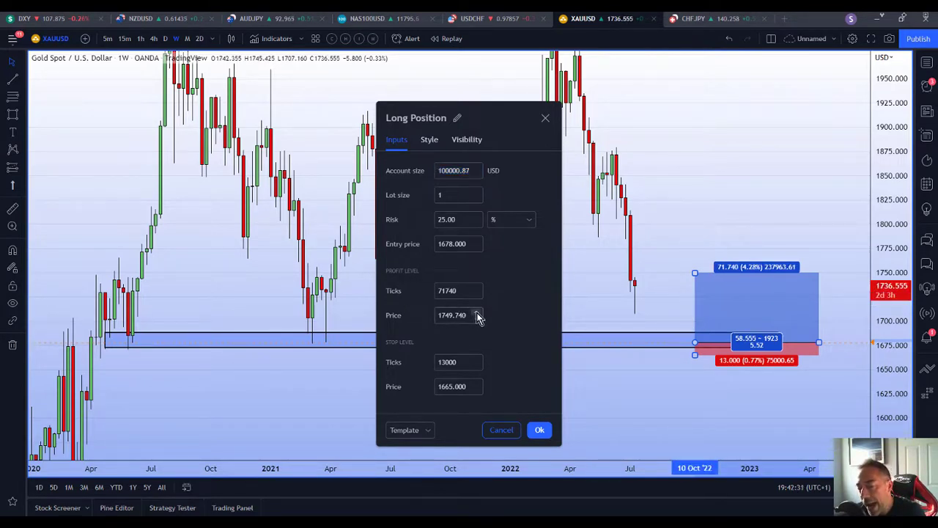
pyautogui.click(477, 313)
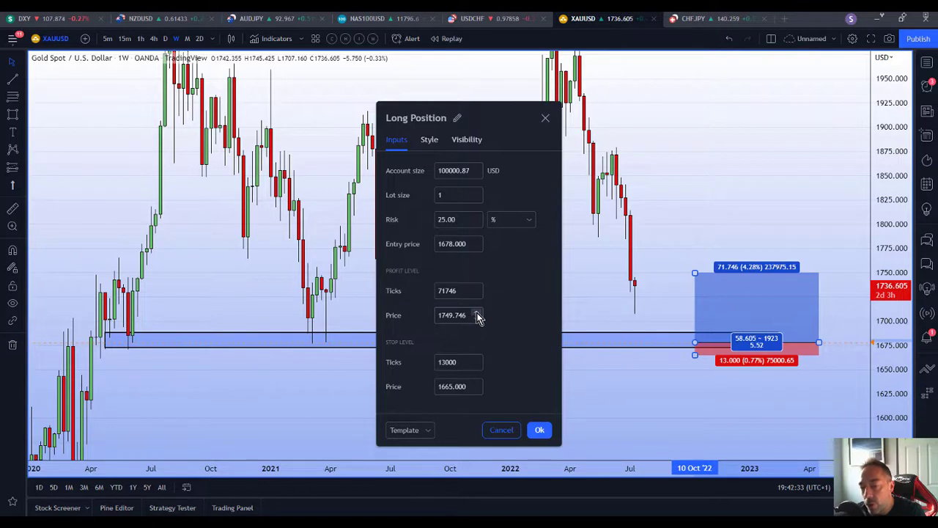
pyautogui.click(477, 313)
pyautogui.click(477, 313)
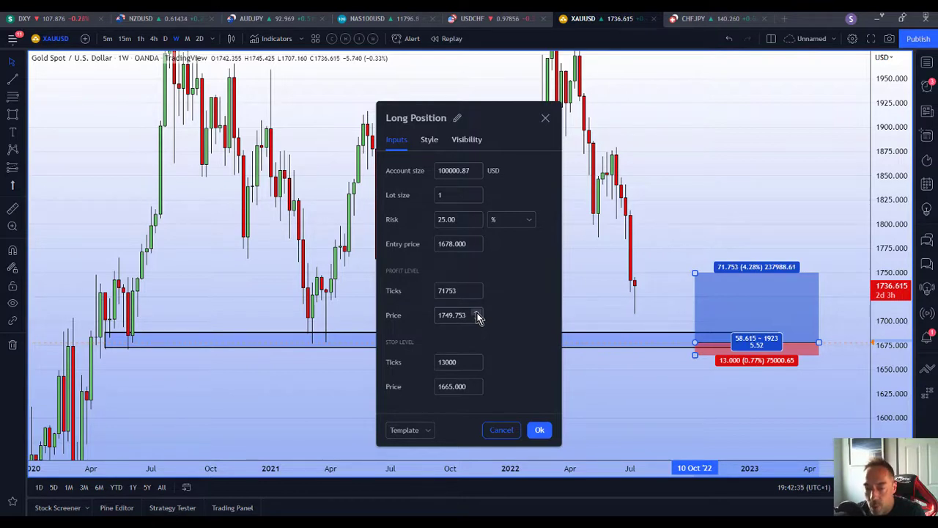
pyautogui.click(477, 313)
pyautogui.click(477, 313)
pyautogui.click(477, 312)
pyautogui.click(477, 313)
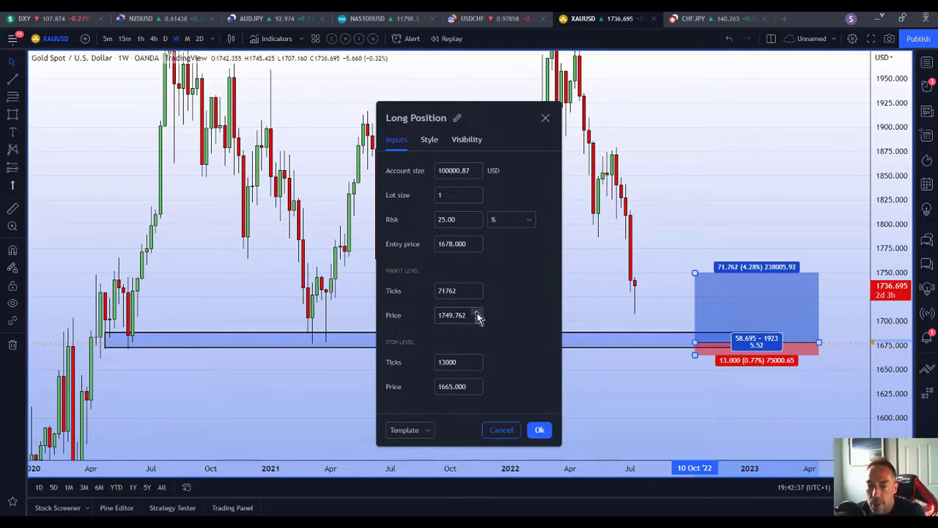
pyautogui.click(477, 312)
pyautogui.click(477, 313)
pyautogui.click(477, 312)
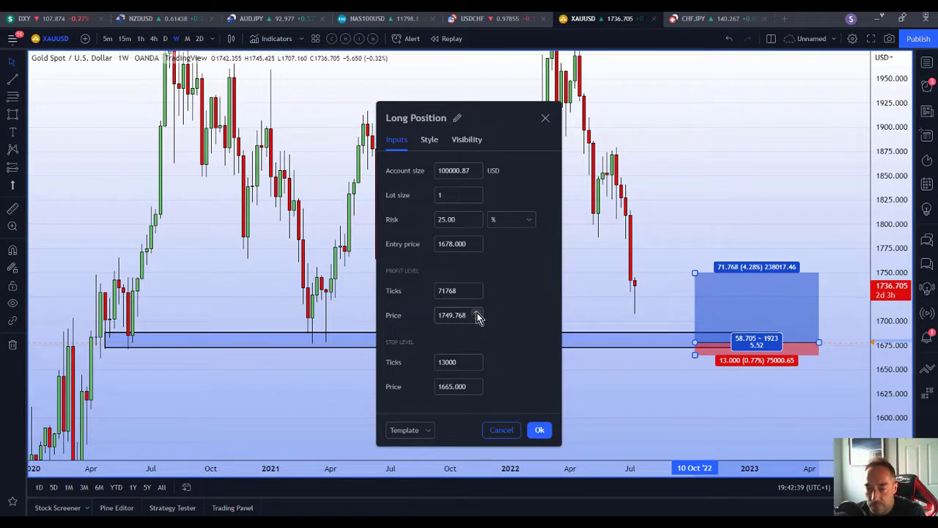
pyautogui.click(477, 313)
pyautogui.click(477, 313)
pyautogui.click(477, 313)
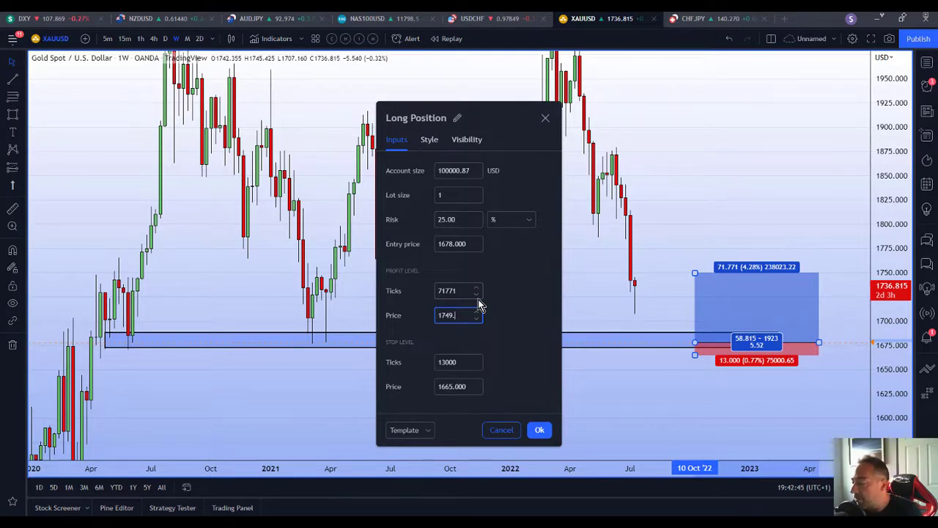
pyautogui.write('8')
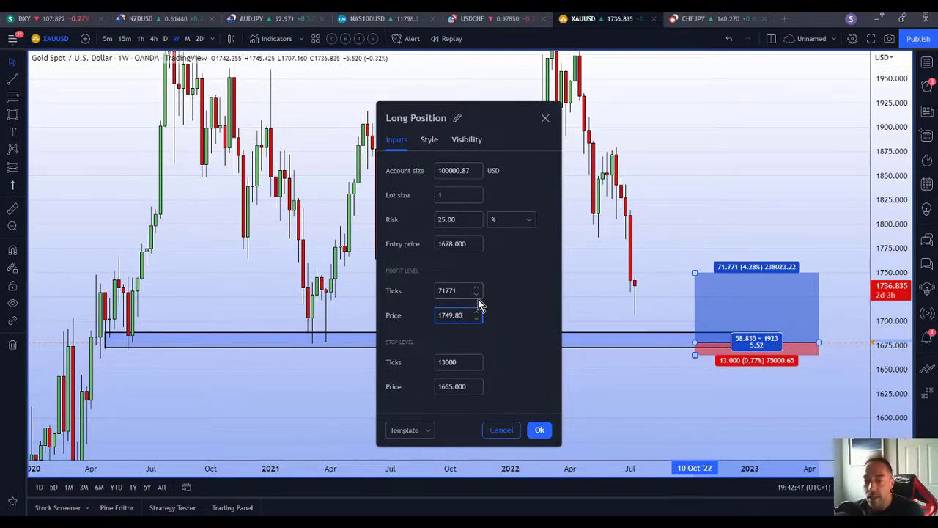
pyautogui.write('0')
pyautogui.click(537, 429)
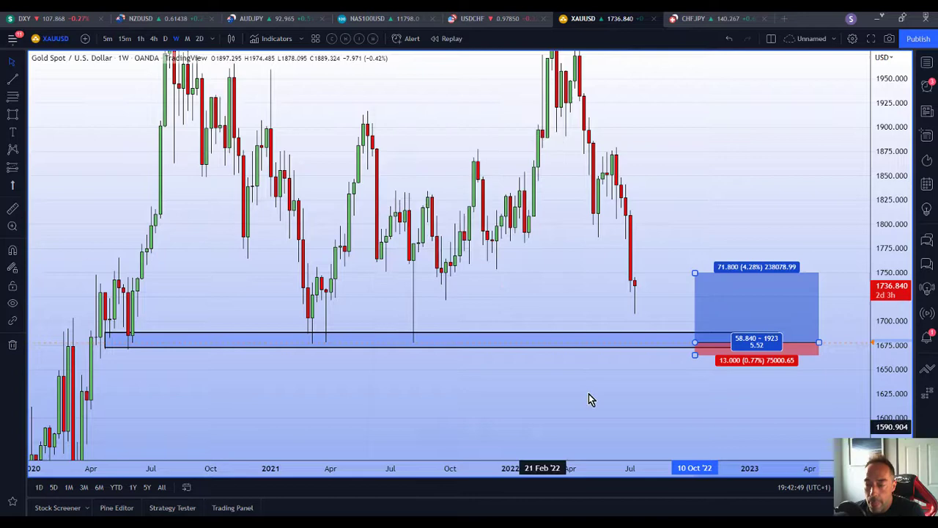
# - Lower the long position's profit target slightly so it reads 68.132 (4.06%)
pyautogui.moveTo(879, 395); pyautogui.dragTo(878, 360)
pyautogui.click(806, 344)
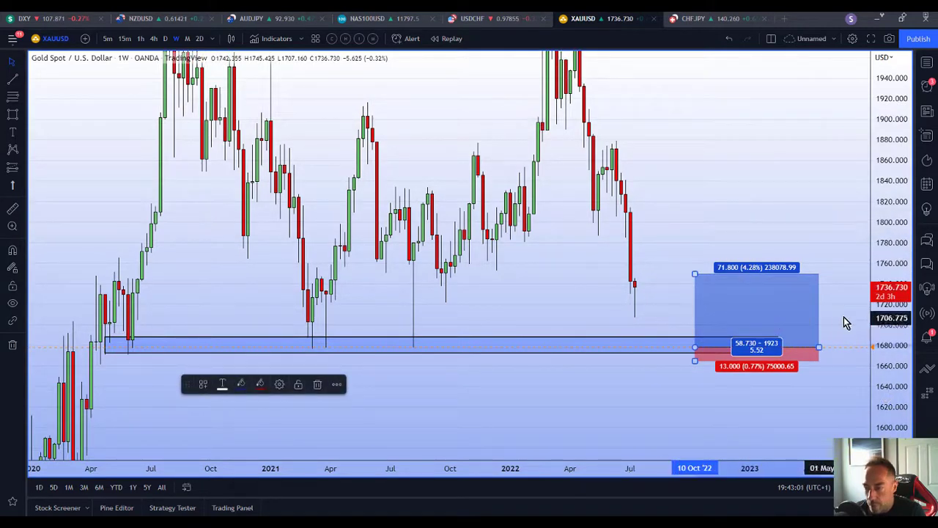
pyautogui.moveTo(884, 340)
pyautogui.mouseDown()
pyautogui.moveTo(888, 365)
pyautogui.moveTo(883, 336)
pyautogui.mouseUp()
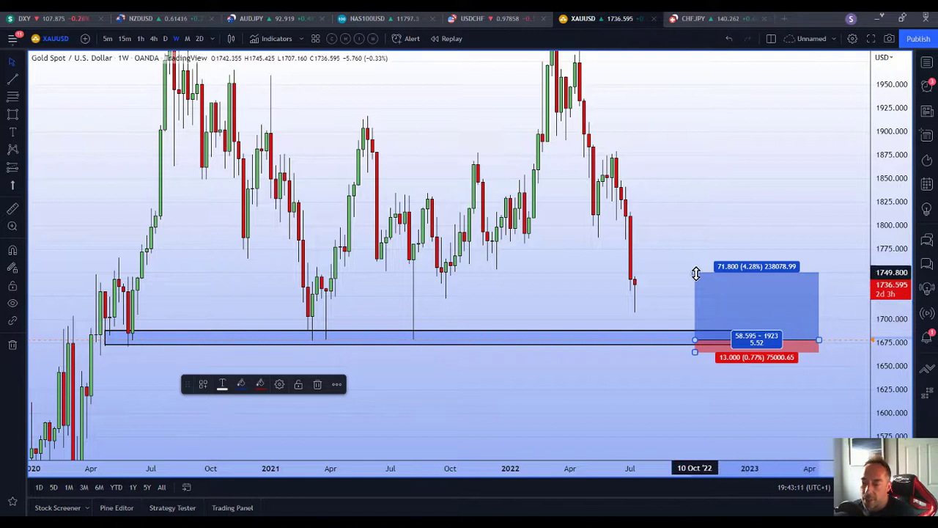
pyautogui.moveTo(695, 272); pyautogui.dragTo(696, 275)
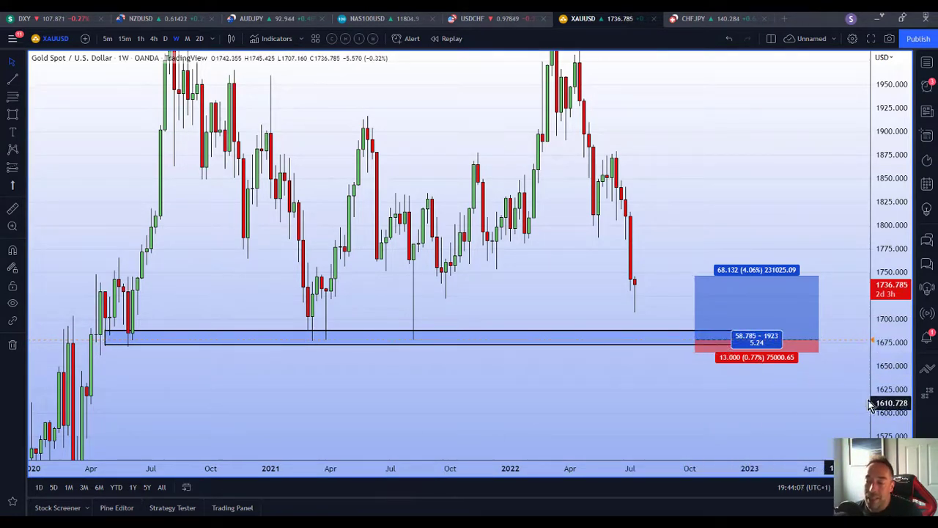
pyautogui.moveTo(876, 398); pyautogui.dragTo(878, 344)
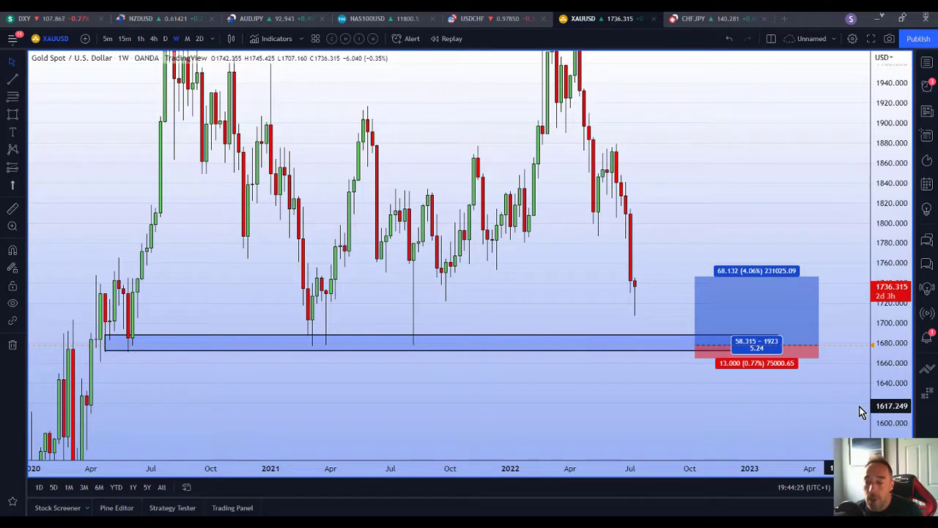
pyautogui.moveTo(888, 403); pyautogui.dragTo(885, 323)
pyautogui.click(695, 417)
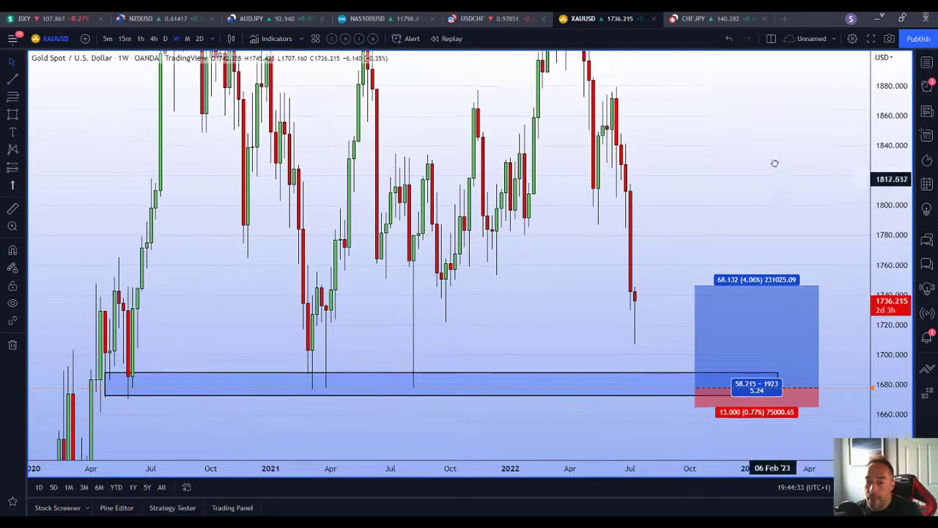
pyautogui.moveTo(772, 161); pyautogui.dragTo(593, 272)
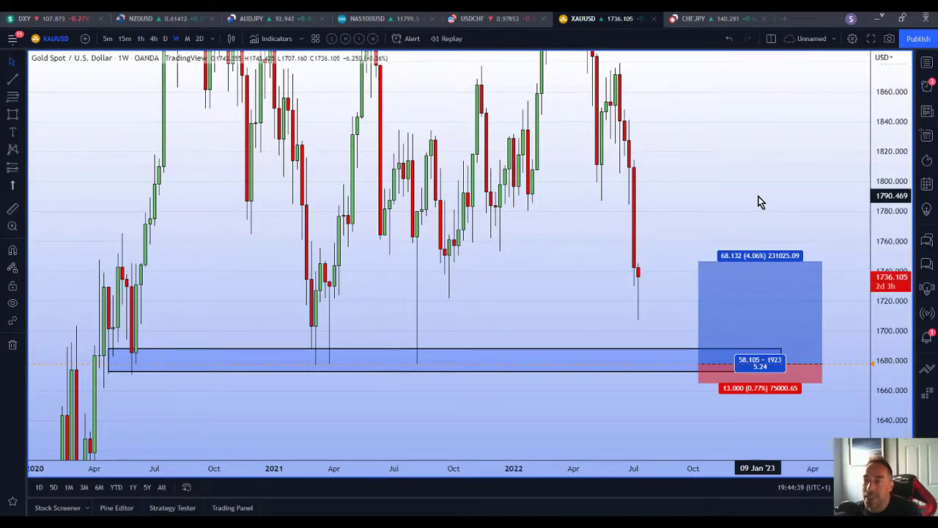
pyautogui.moveTo(760, 201); pyautogui.dragTo(735, 203)
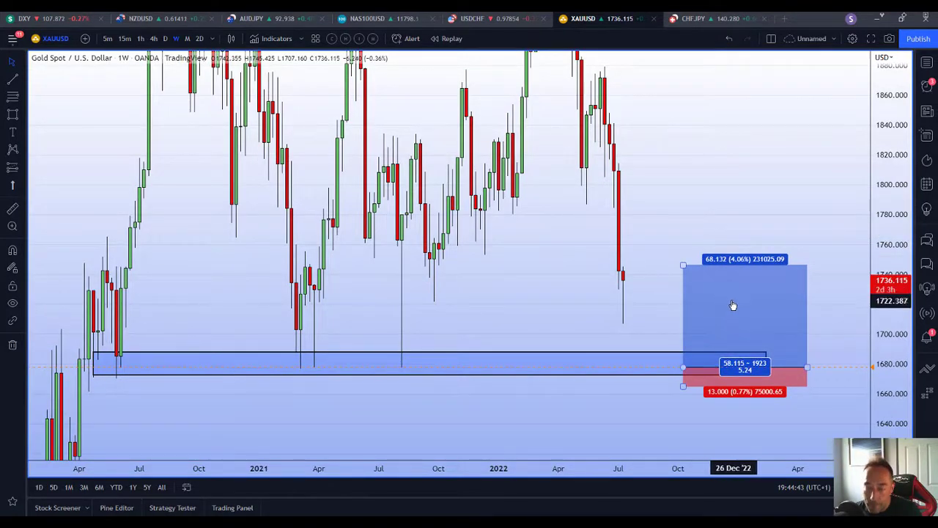
pyautogui.moveTo(730, 190); pyautogui.dragTo(758, 236)
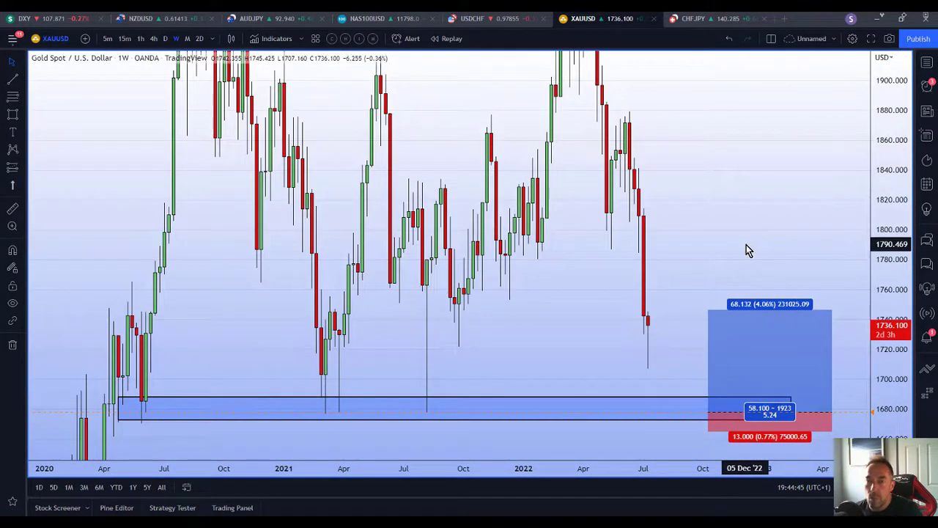
# - Show the USDCHF chart alone on the daily timeframe, with its blue zone near 1.0000
pyautogui.click(485, 24)
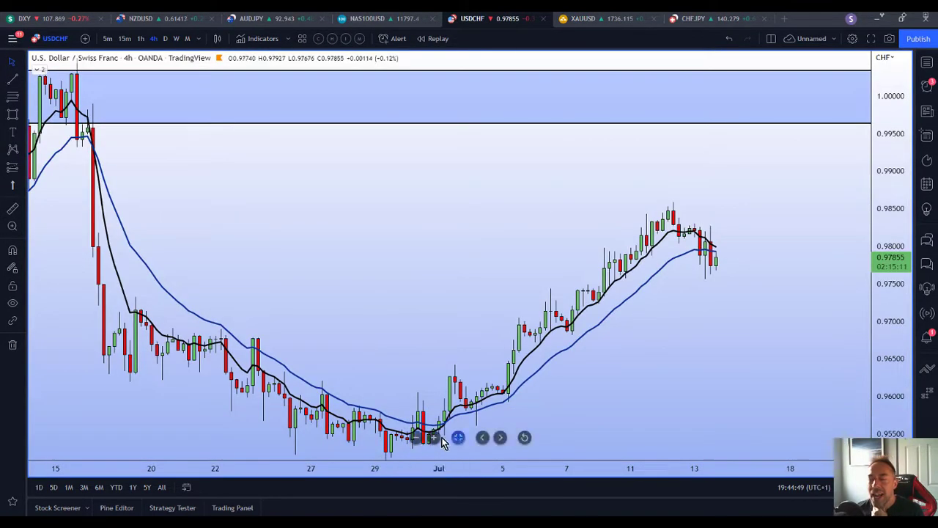
pyautogui.hotkey('alt', 'Return')
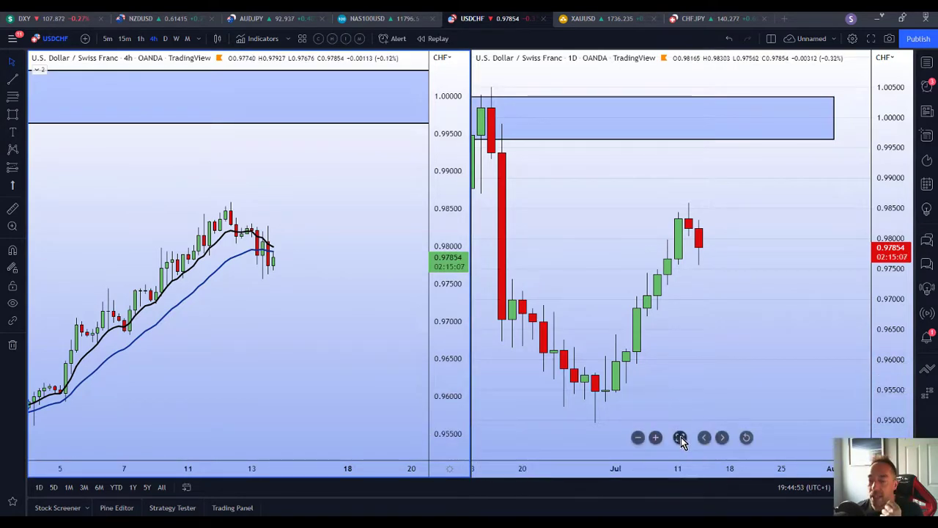
pyautogui.click(679, 437)
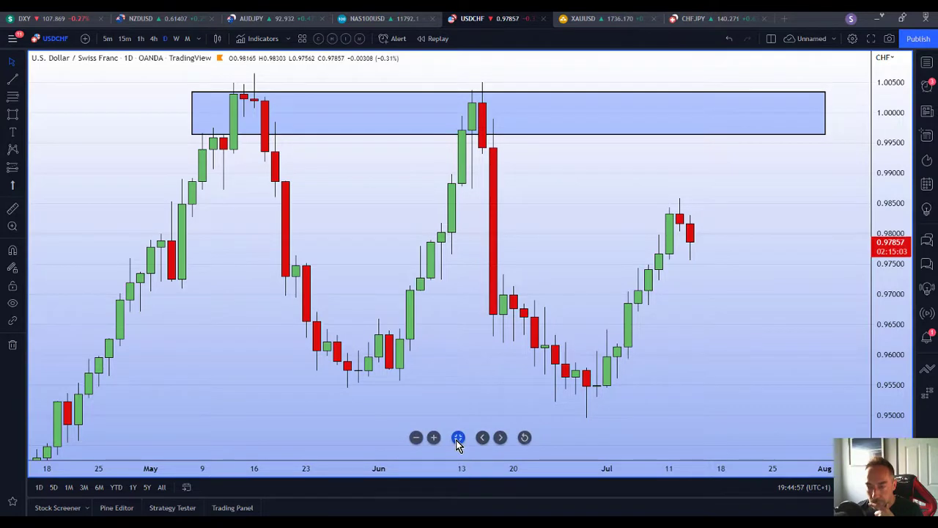
pyautogui.click(458, 437)
pyautogui.click(236, 438)
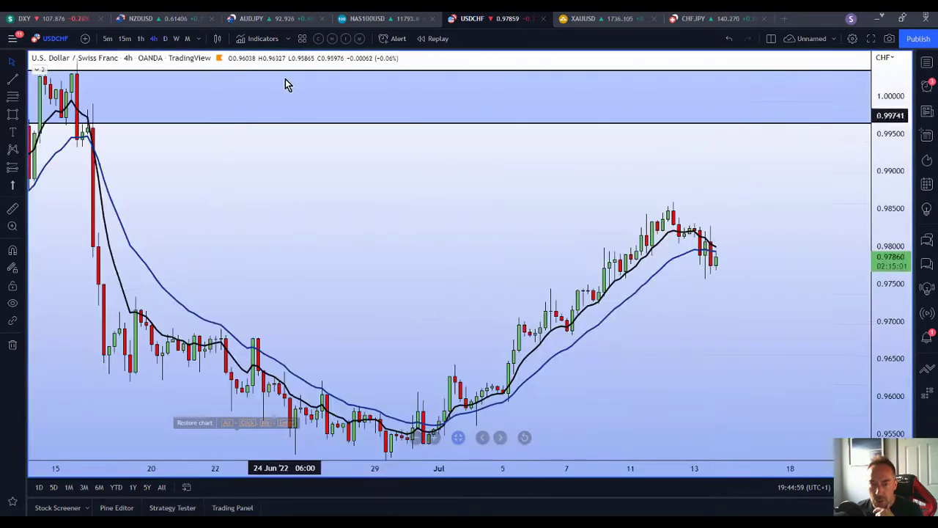
pyautogui.click(166, 38)
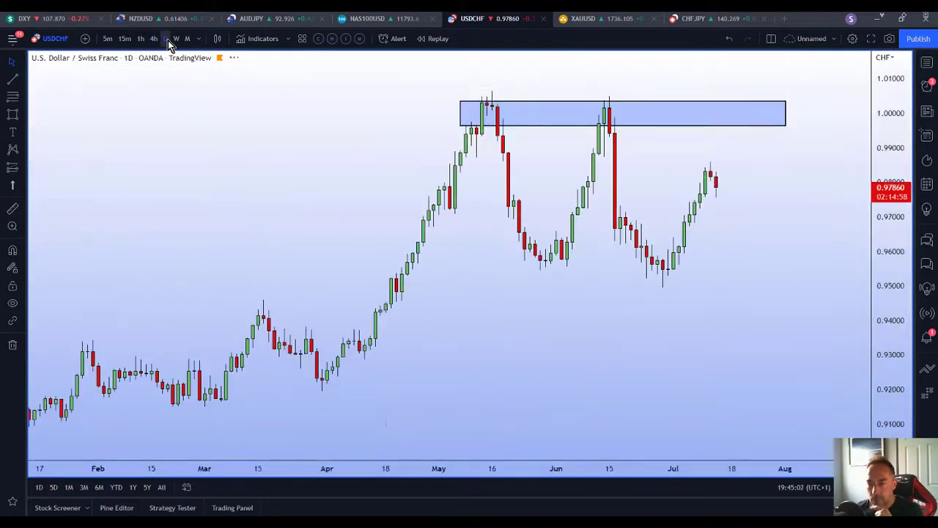
# - Clone the blue 0.996–1.003 zone and move the copy down to the June lows (0.952–0.959)
pyautogui.rightClick(685, 108)
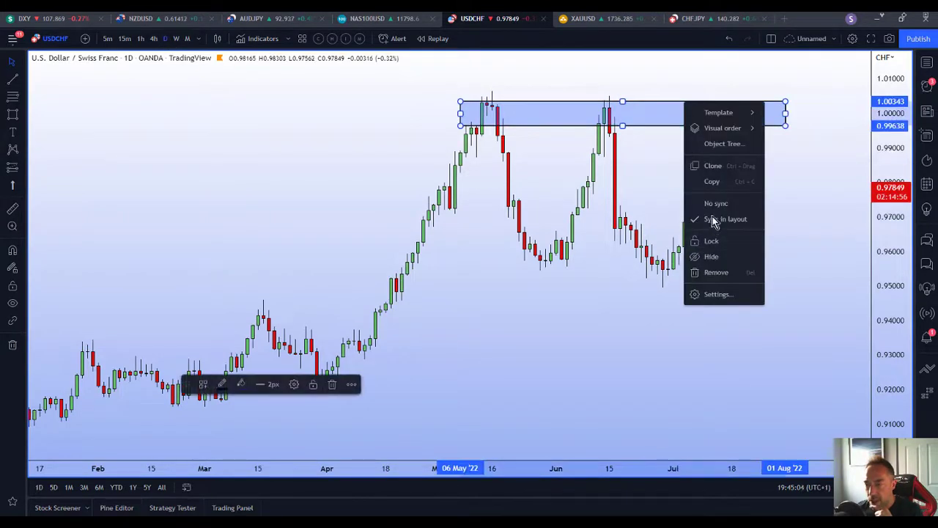
pyautogui.click(713, 167)
pyautogui.moveTo(663, 87)
pyautogui.mouseDown()
pyautogui.moveTo(648, 268)
pyautogui.moveTo(652, 258)
pyautogui.mouseUp()
pyautogui.moveTo(748, 212); pyautogui.dragTo(716, 213)
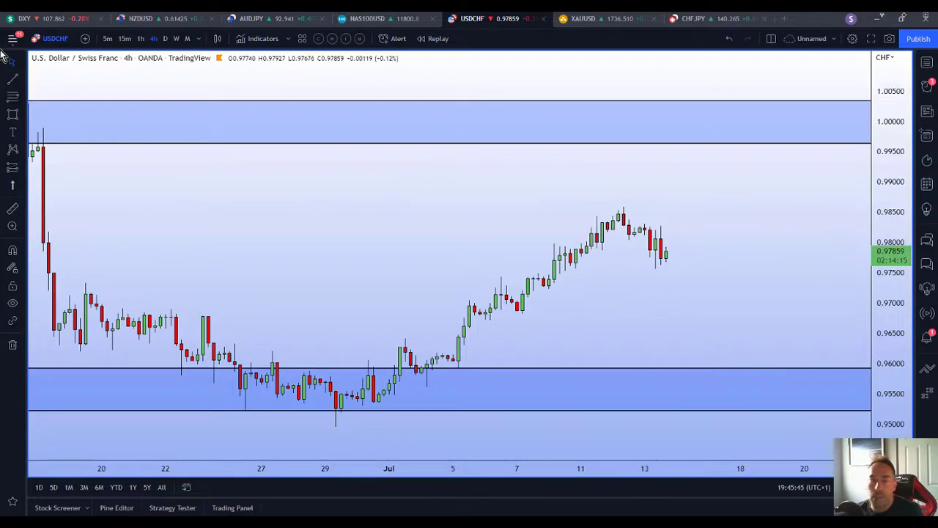
# - Switch USDCHF to 1-hour candles, zoomed out with the 0.952–0.959 support zone in view
pyautogui.click(140, 39)
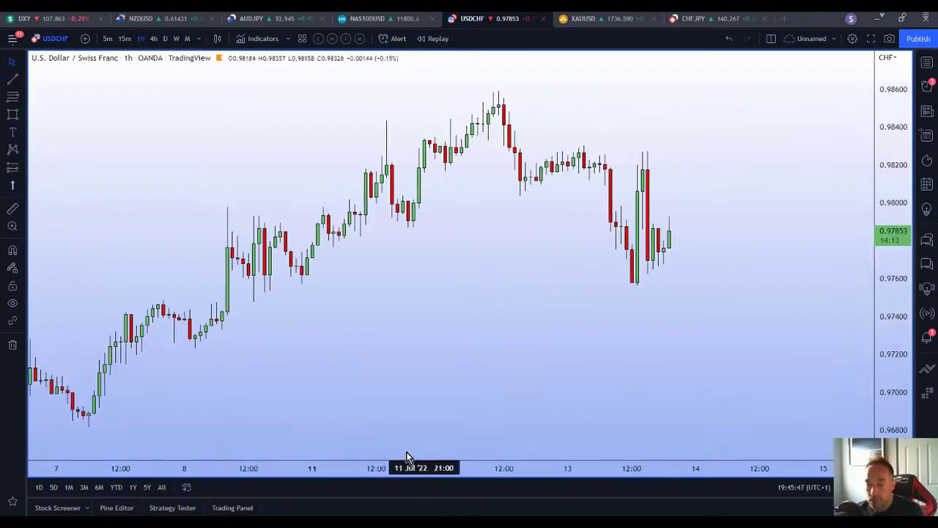
pyautogui.click(418, 437)
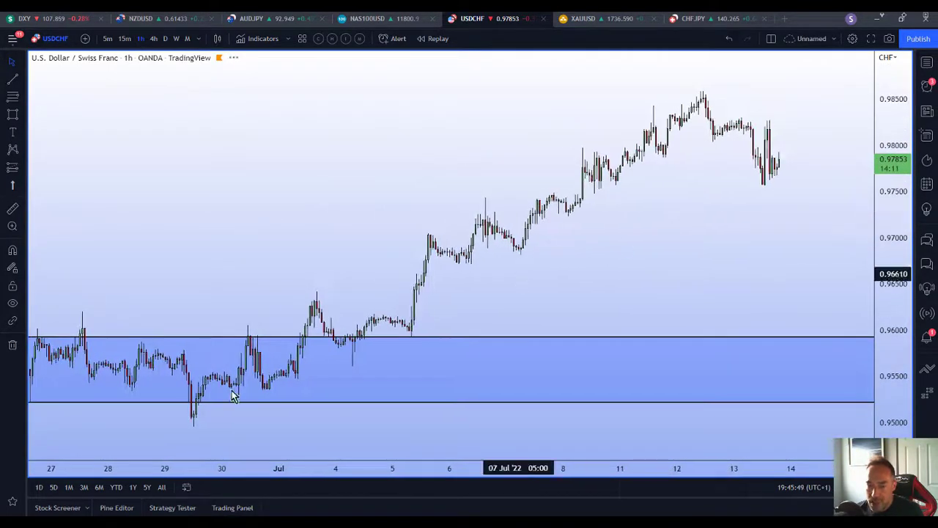
pyautogui.moveTo(639, 246); pyautogui.dragTo(588, 262)
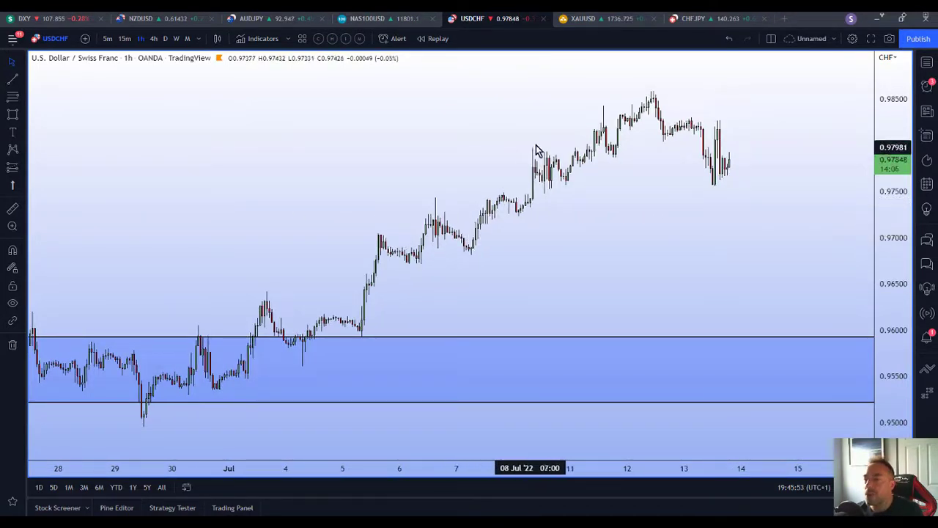
pyautogui.moveTo(644, 213); pyautogui.dragTo(620, 176)
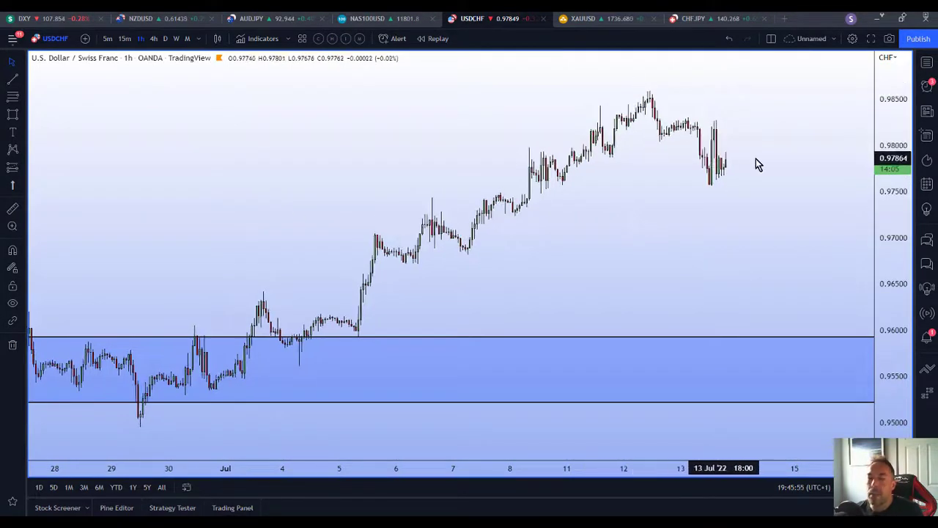
pyautogui.moveTo(774, 162); pyautogui.dragTo(746, 168)
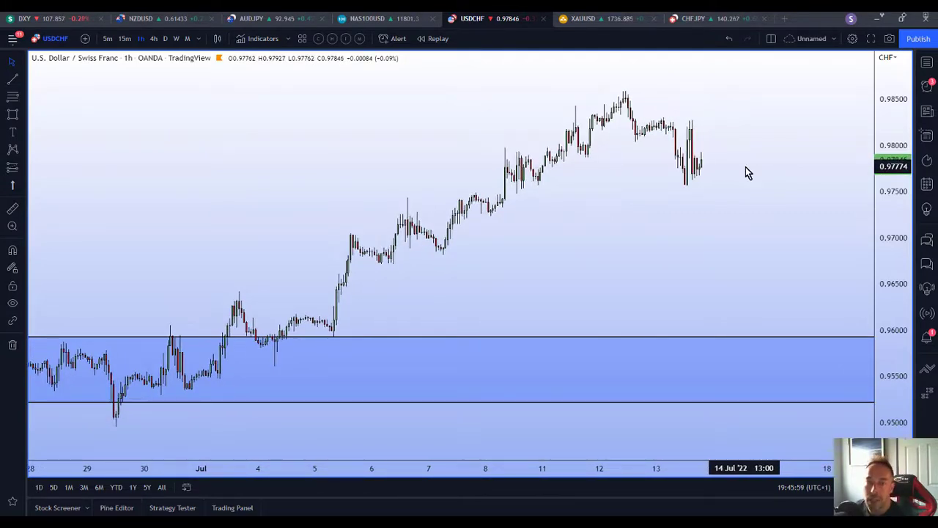
# - Draw a descending trendline from the 12 Jul high to a point past 14 Jul
pyautogui.click(23, 81)
pyautogui.click(51, 81)
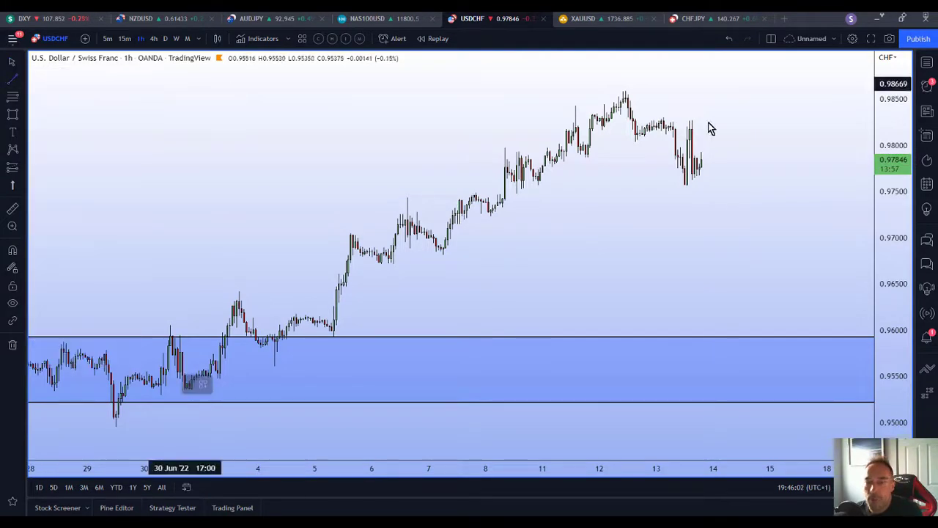
pyautogui.click(621, 92)
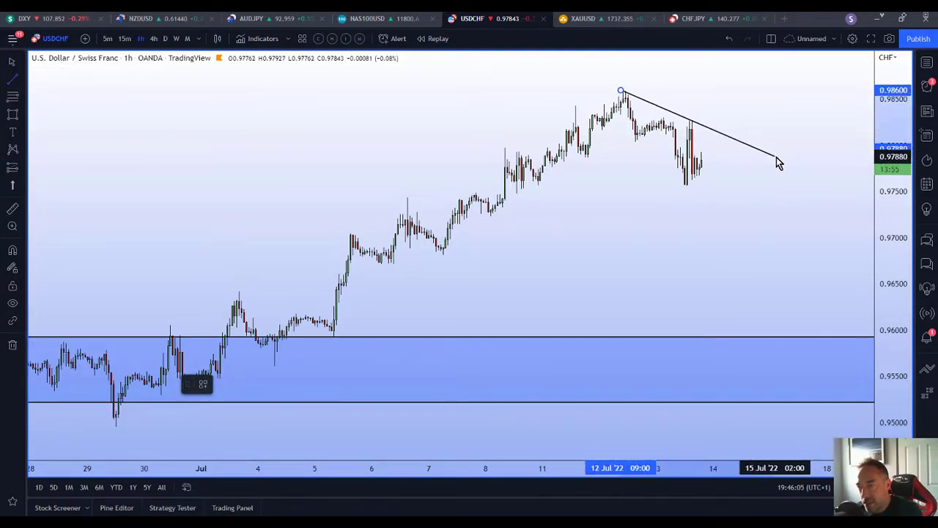
pyautogui.click(782, 160)
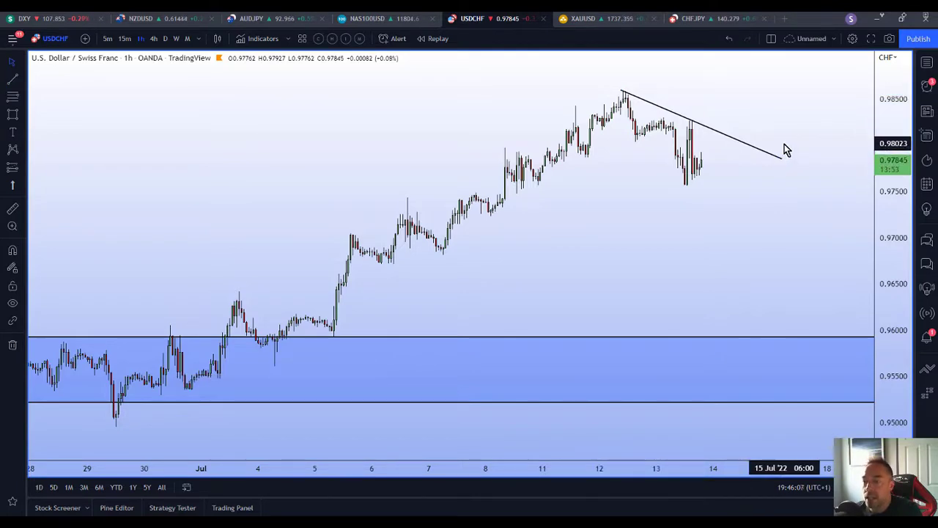
pyautogui.click(782, 161)
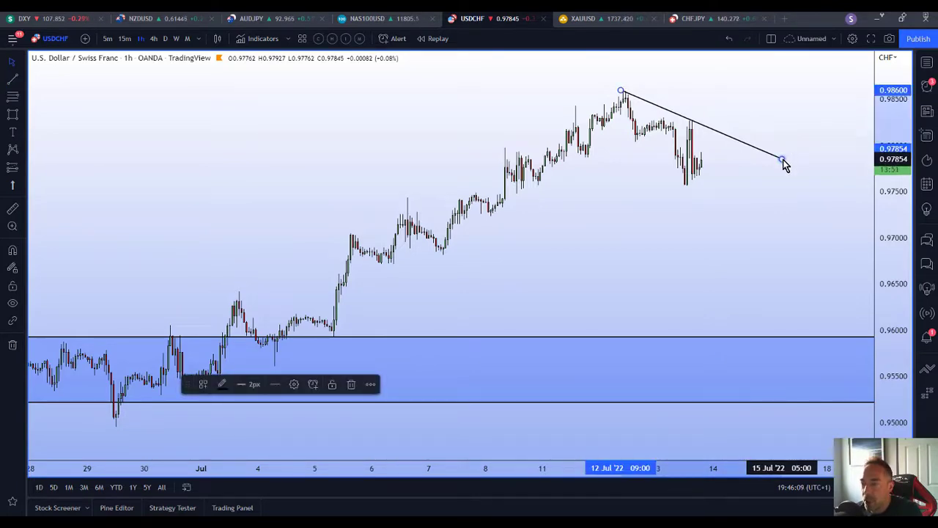
pyautogui.click(812, 164)
pyautogui.moveTo(812, 163)
pyautogui.mouseDown()
pyautogui.moveTo(769, 289)
pyautogui.moveTo(534, 159)
pyautogui.mouseUp()
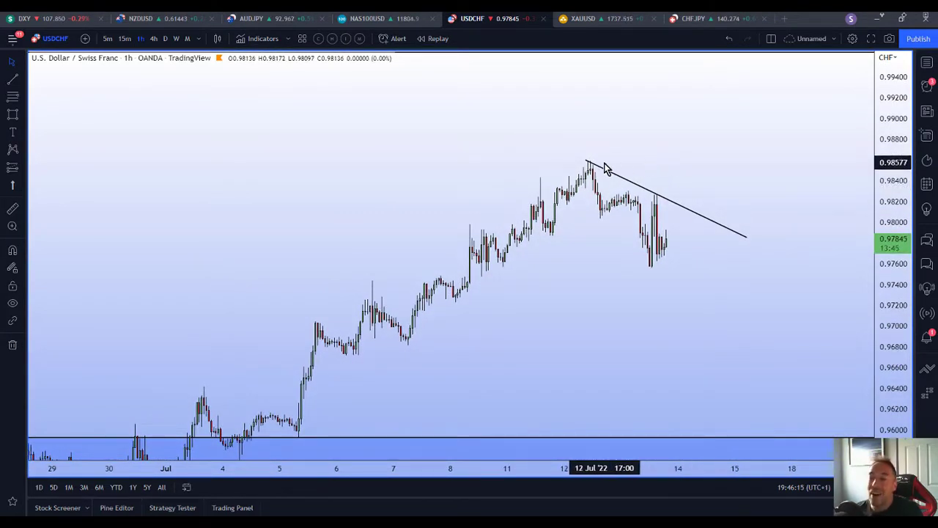
pyautogui.moveTo(881, 163); pyautogui.dragTo(879, 202)
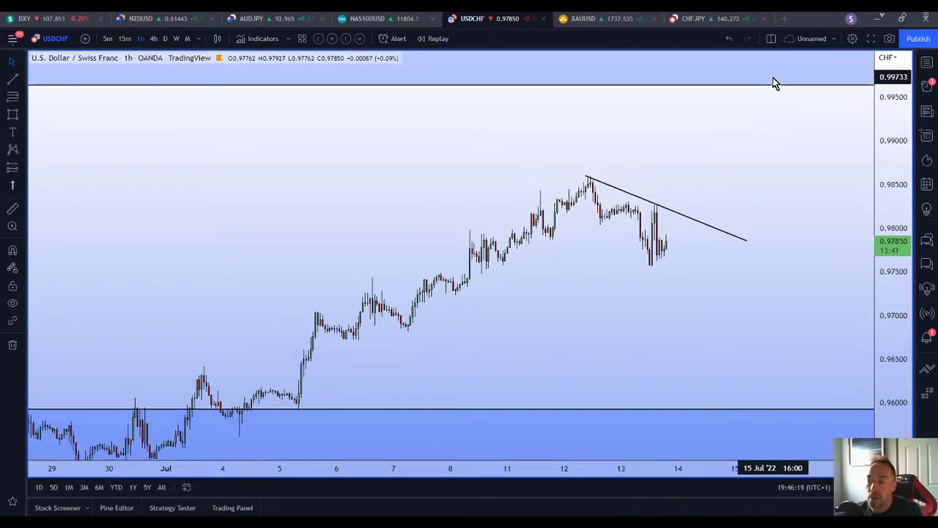
# - Restore the two-chart layout with the 1h chart beside the daily chart
pyautogui.click(740, 242)
pyautogui.click(622, 254)
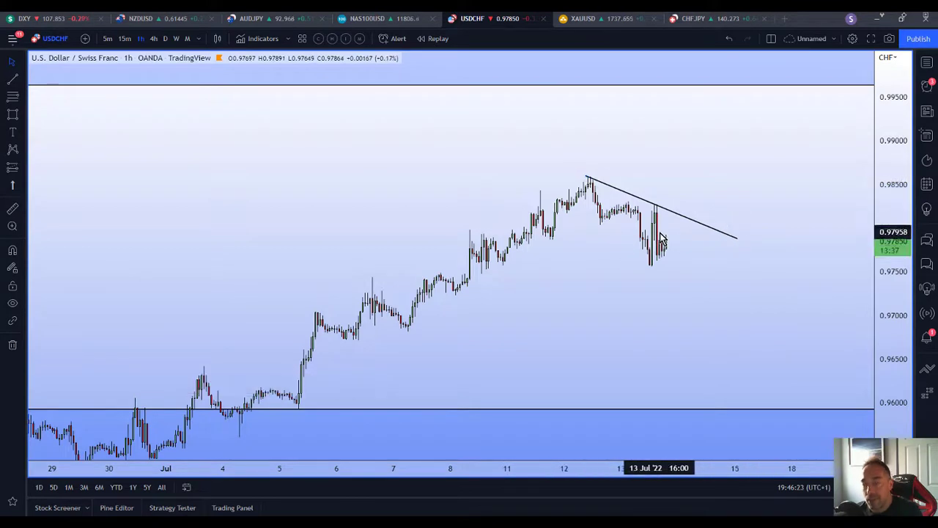
pyautogui.moveTo(435, 434)
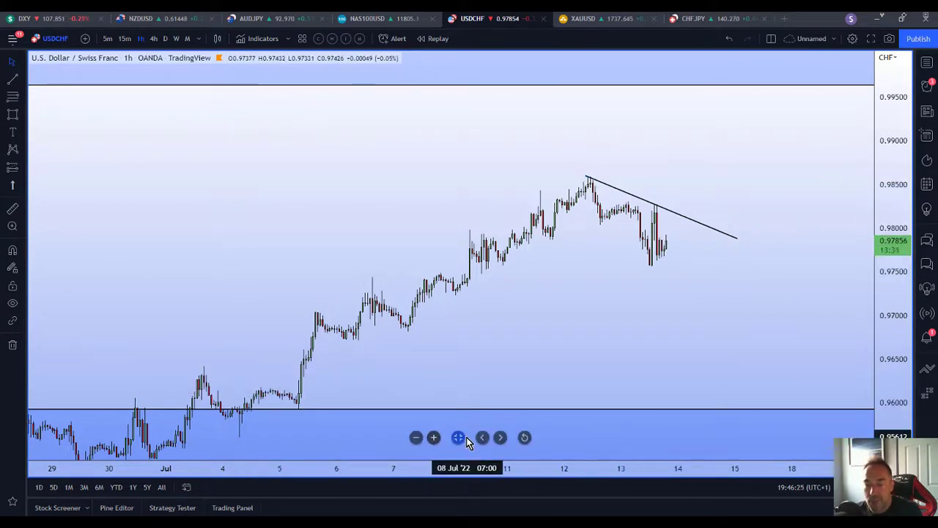
pyautogui.click(457, 439)
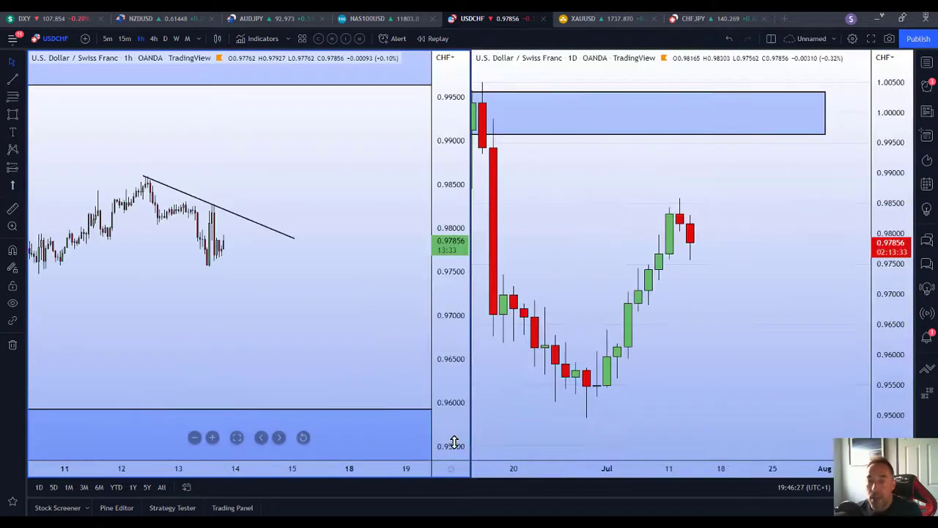